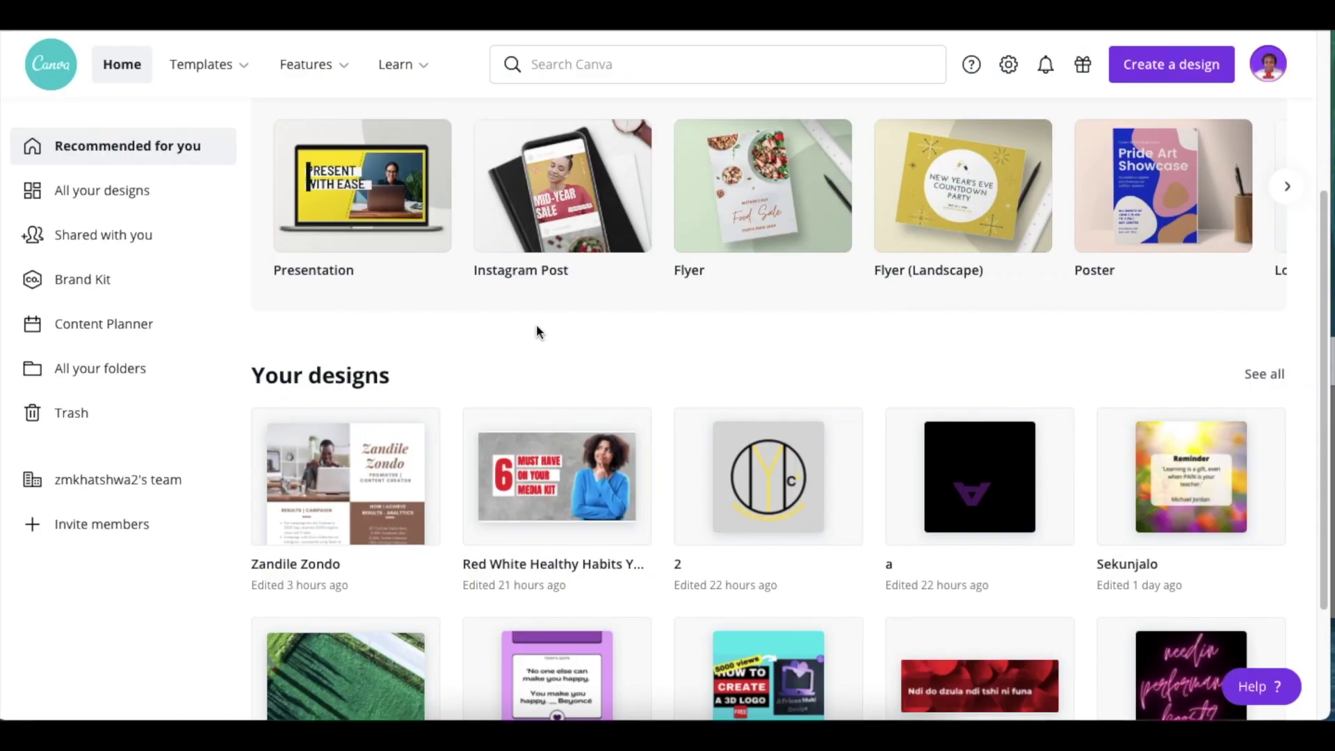
Step: Create a new blank design using the Logo preset
scroll(670, 345, down, 3)
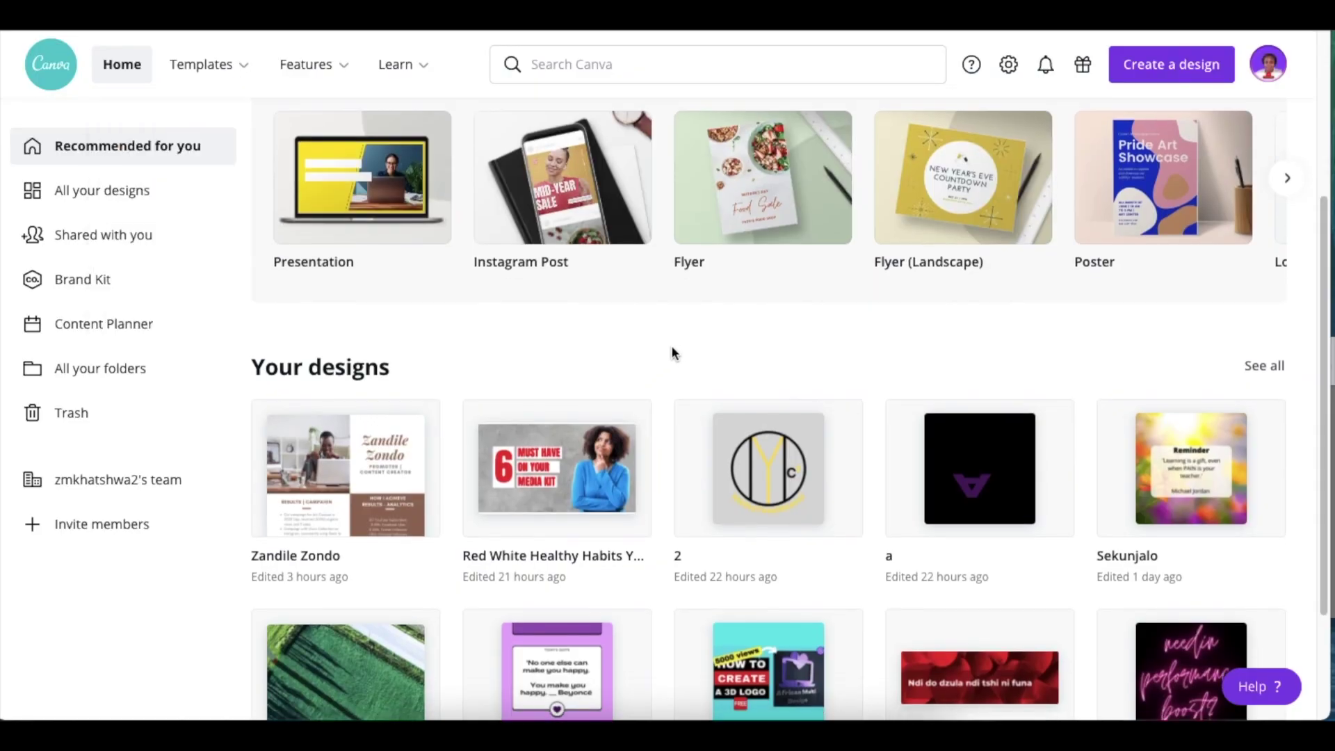
click(1189, 75)
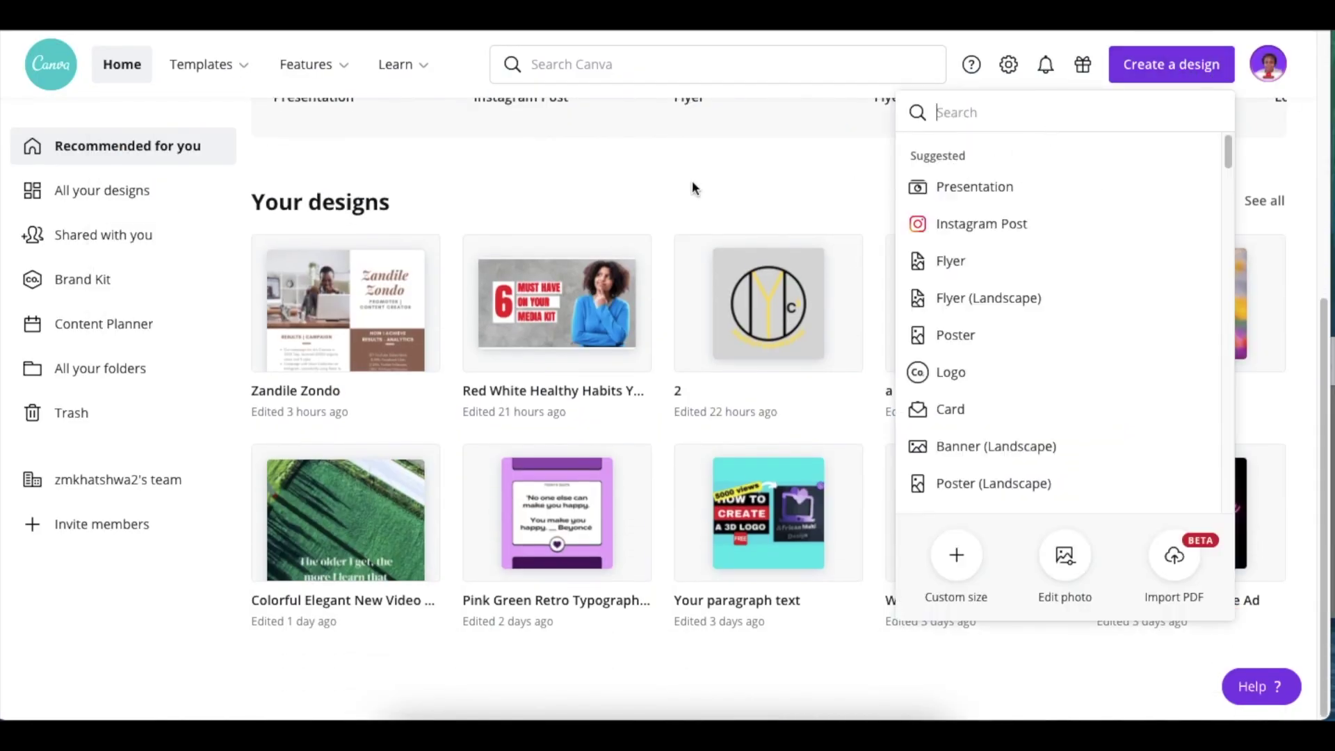
click(959, 376)
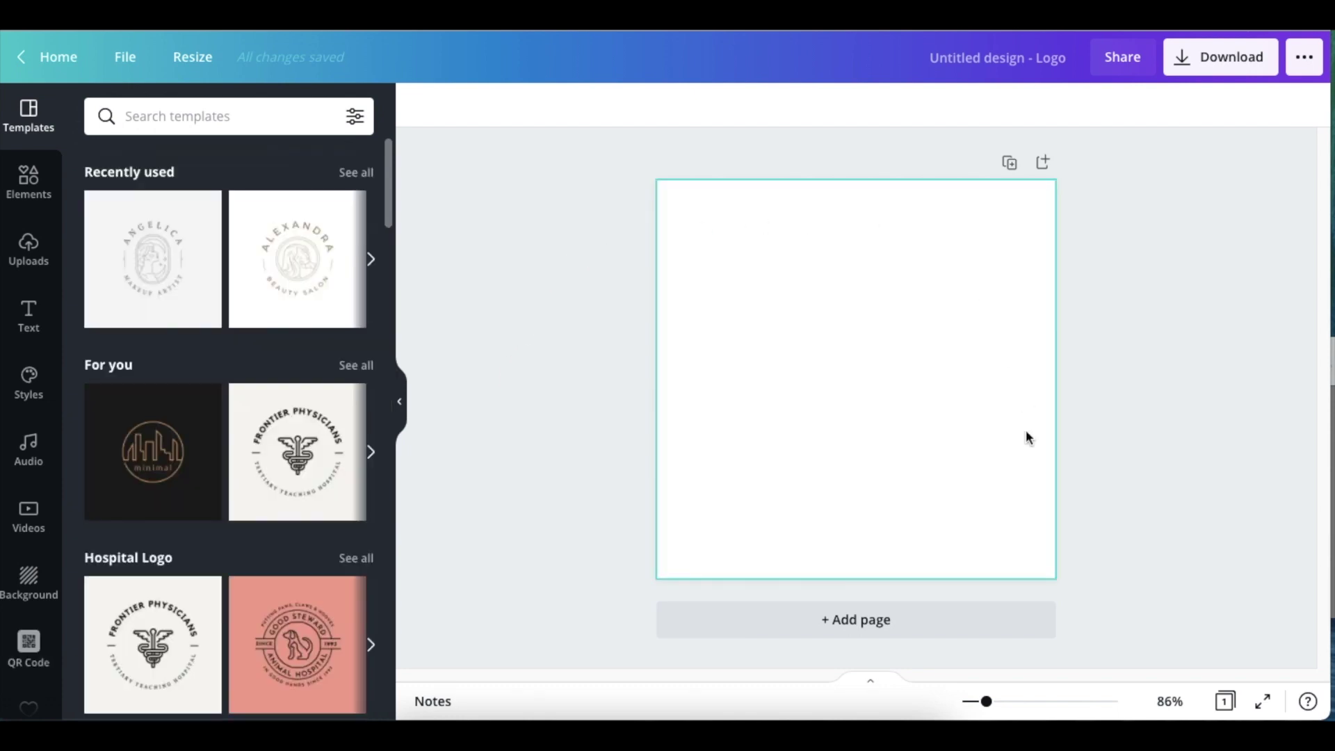
Step: Add the Circle Border shape from Lines & Shapes and enlarge it around the page centre until it nearly fills the page
click(27, 186)
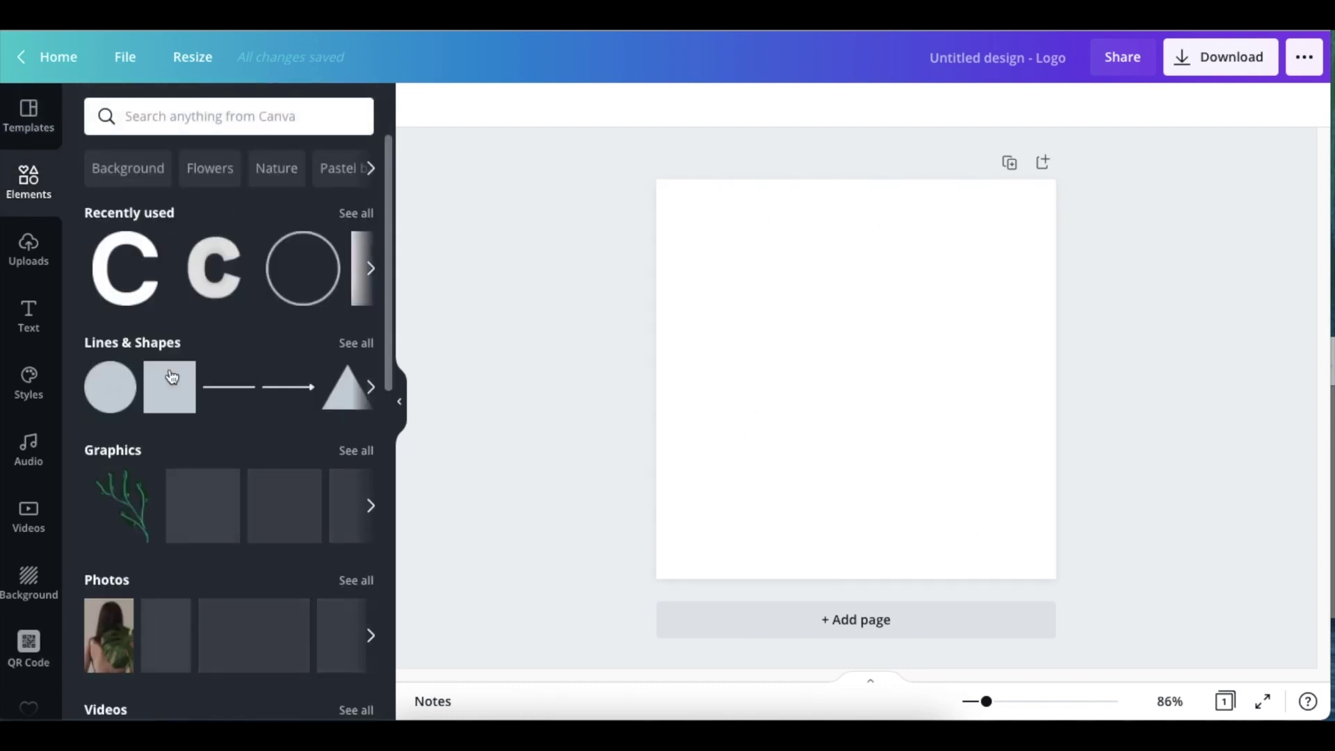
click(368, 347)
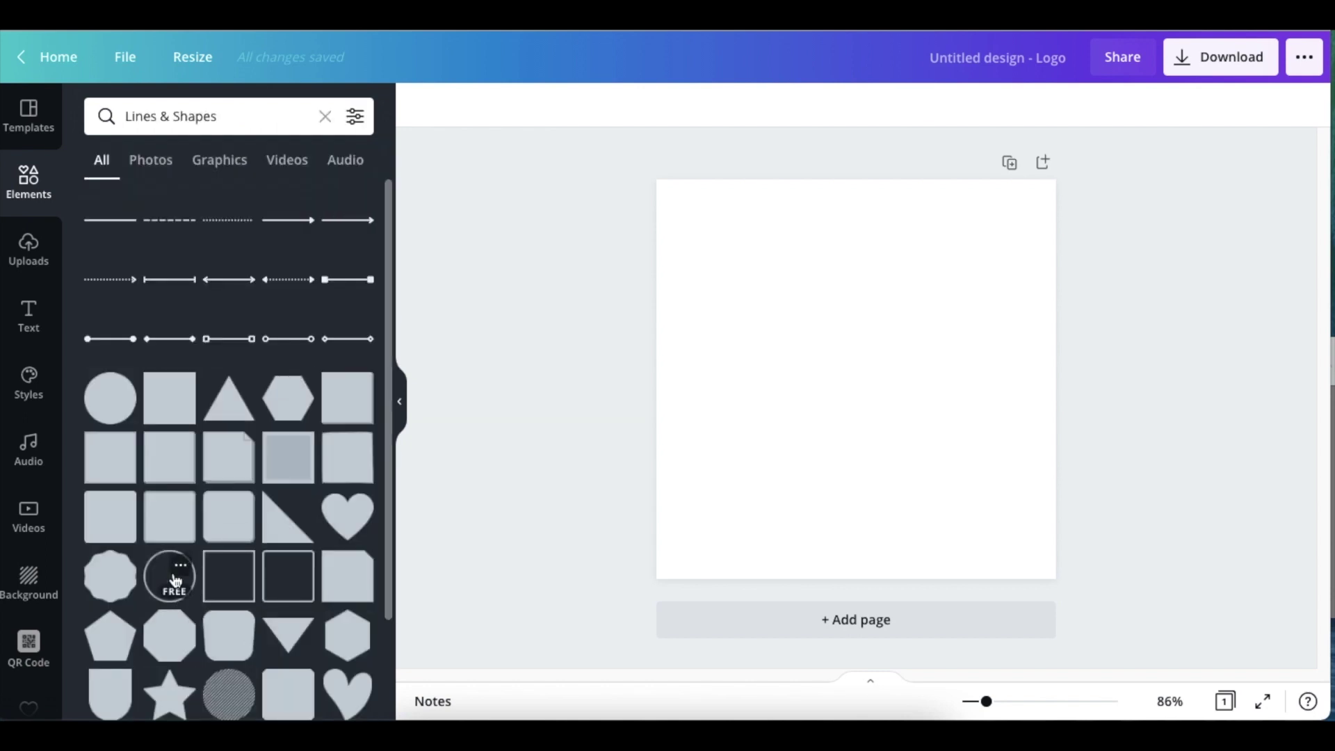
click(180, 566)
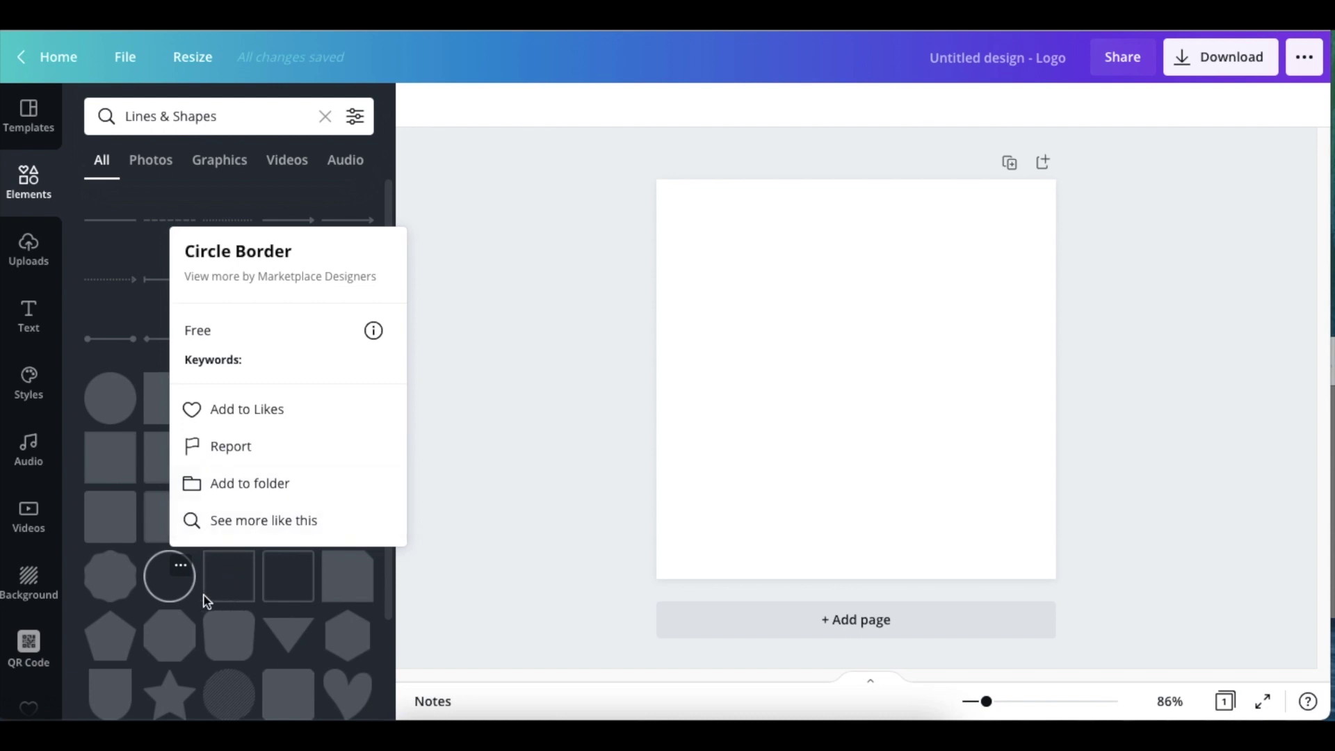
click(158, 586)
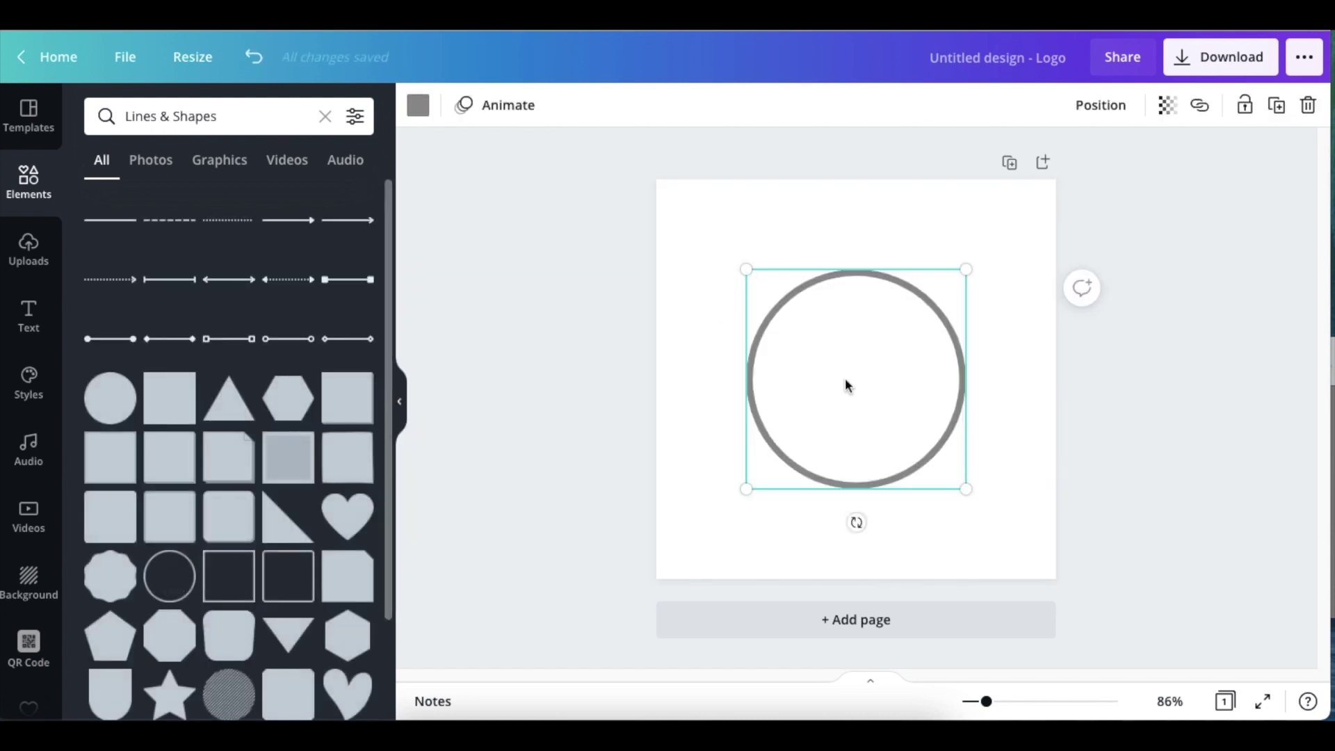
drag(977, 498, 944, 441)
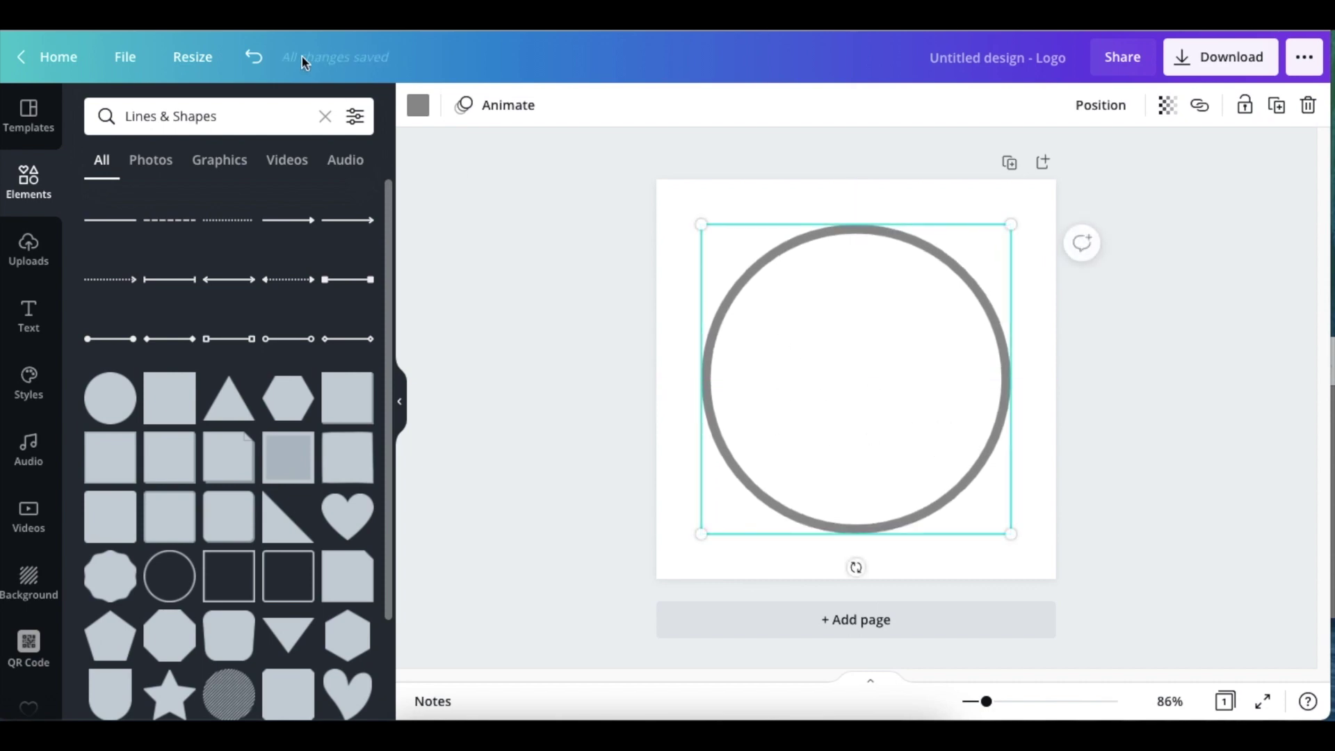
Step: Recolor the circle outline black
click(418, 108)
click(106, 409)
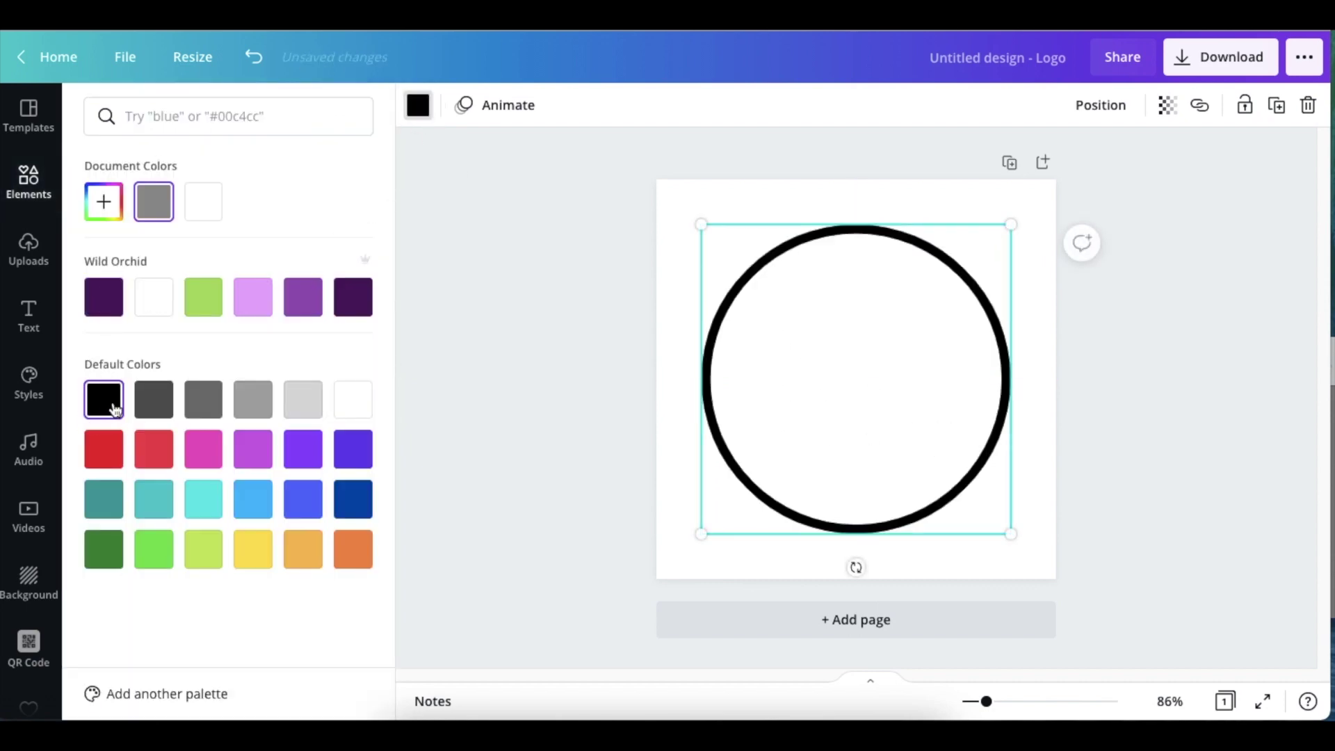
click(511, 375)
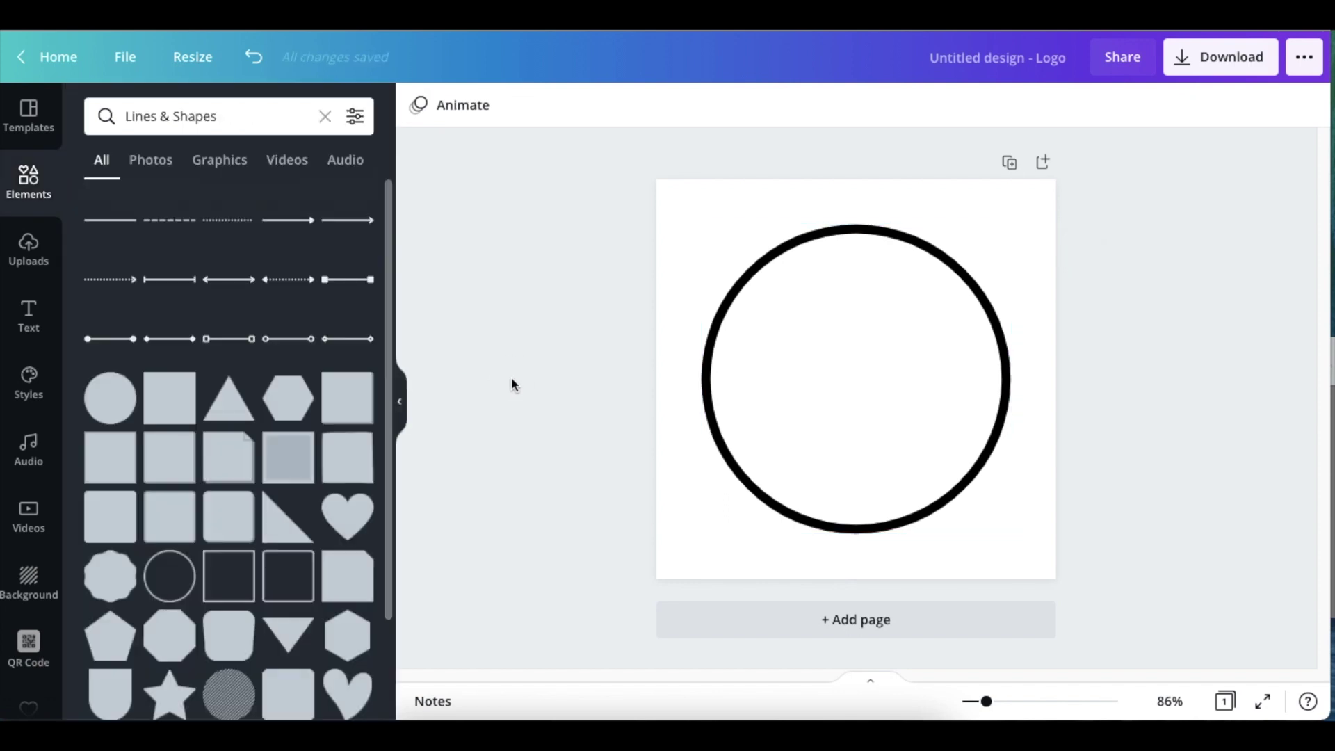
Step: Add a straight line across the middle of the circle and increase its thickness to slightly heavier than the circle outline
key(l)
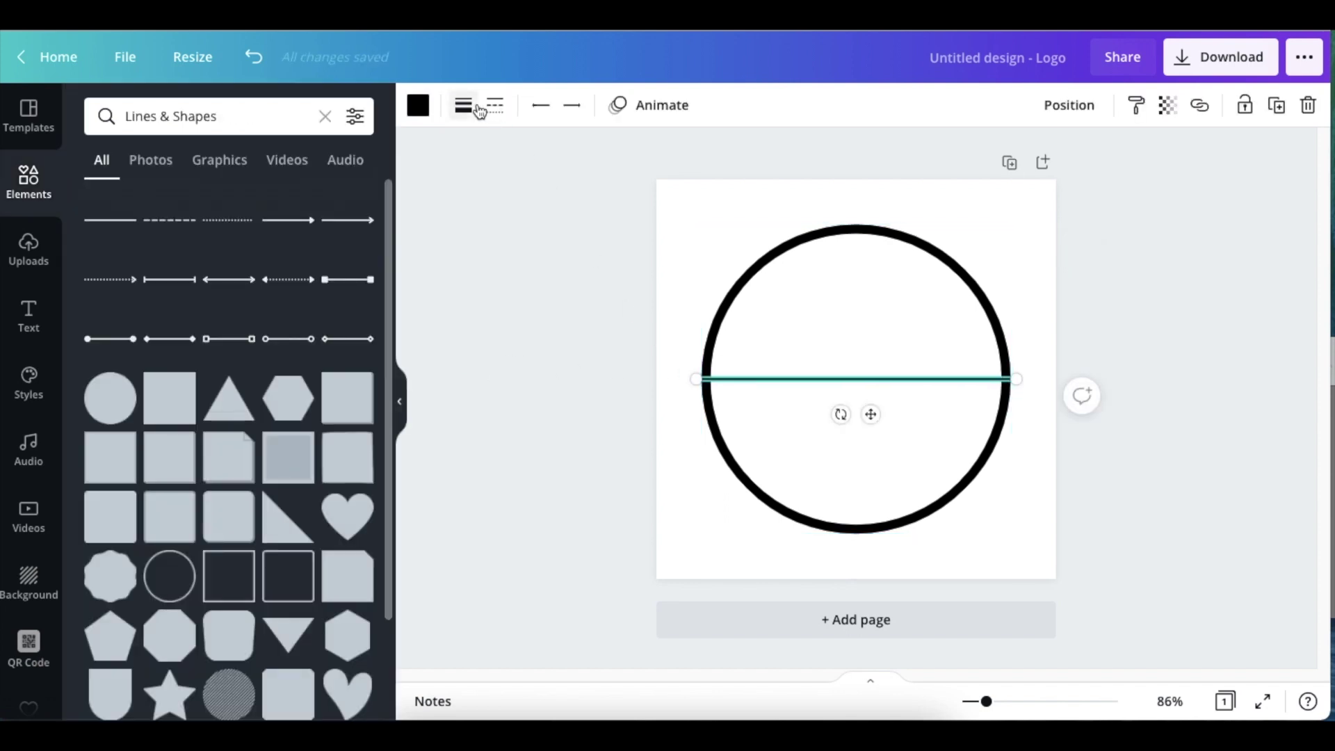
click(453, 108)
mouse_move(577, 162)
mouse_down()
mouse_move(608, 160)
mouse_move(584, 159)
mouse_up()
click(601, 273)
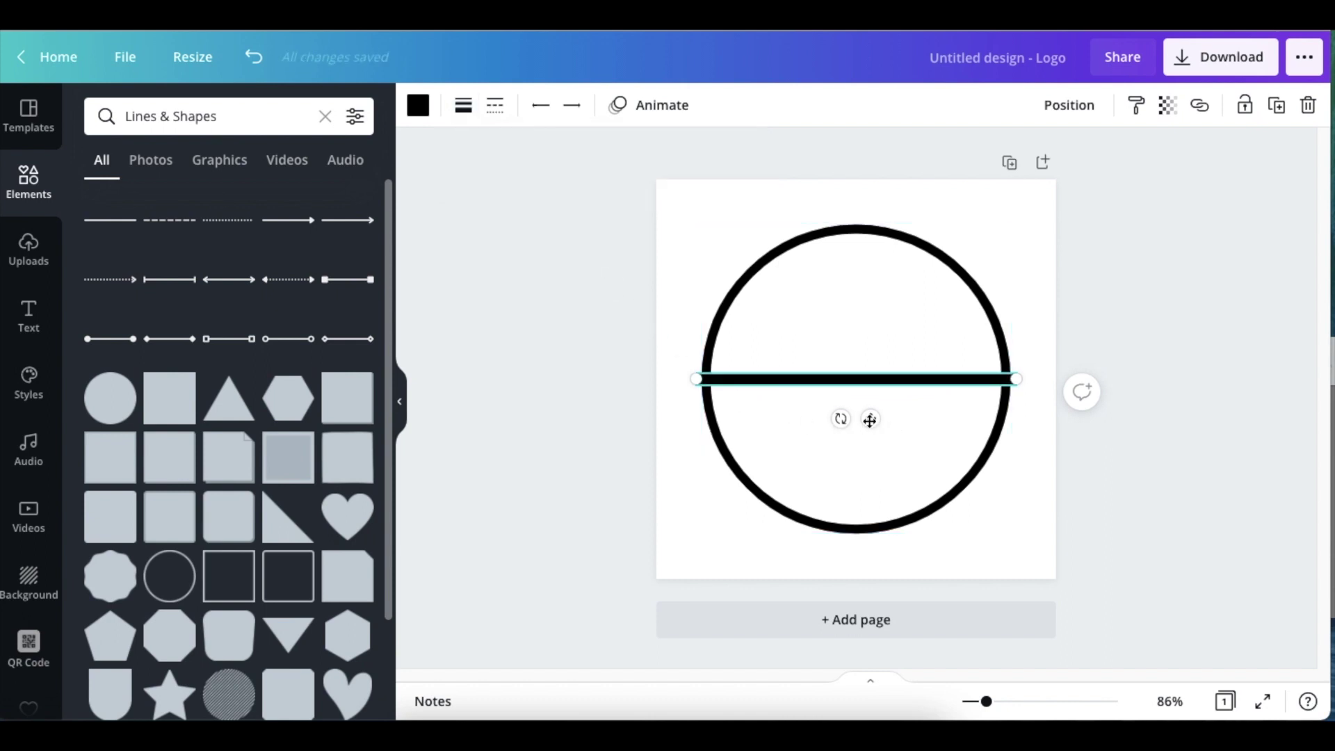
Step: Rotate the line to vertical, shorten it, and place it as a chord spanning the left part of the circle
drag(839, 418, 789, 361)
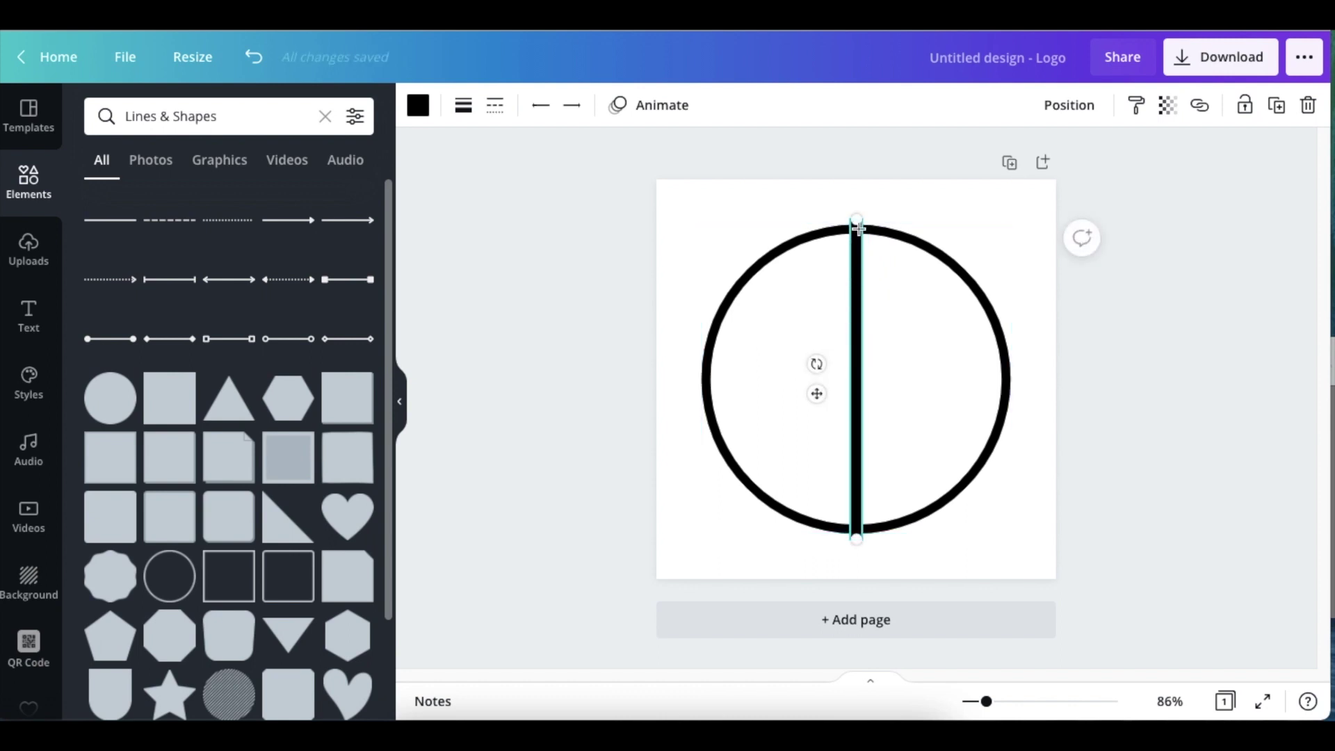
drag(858, 221, 856, 301)
drag(859, 391, 772, 349)
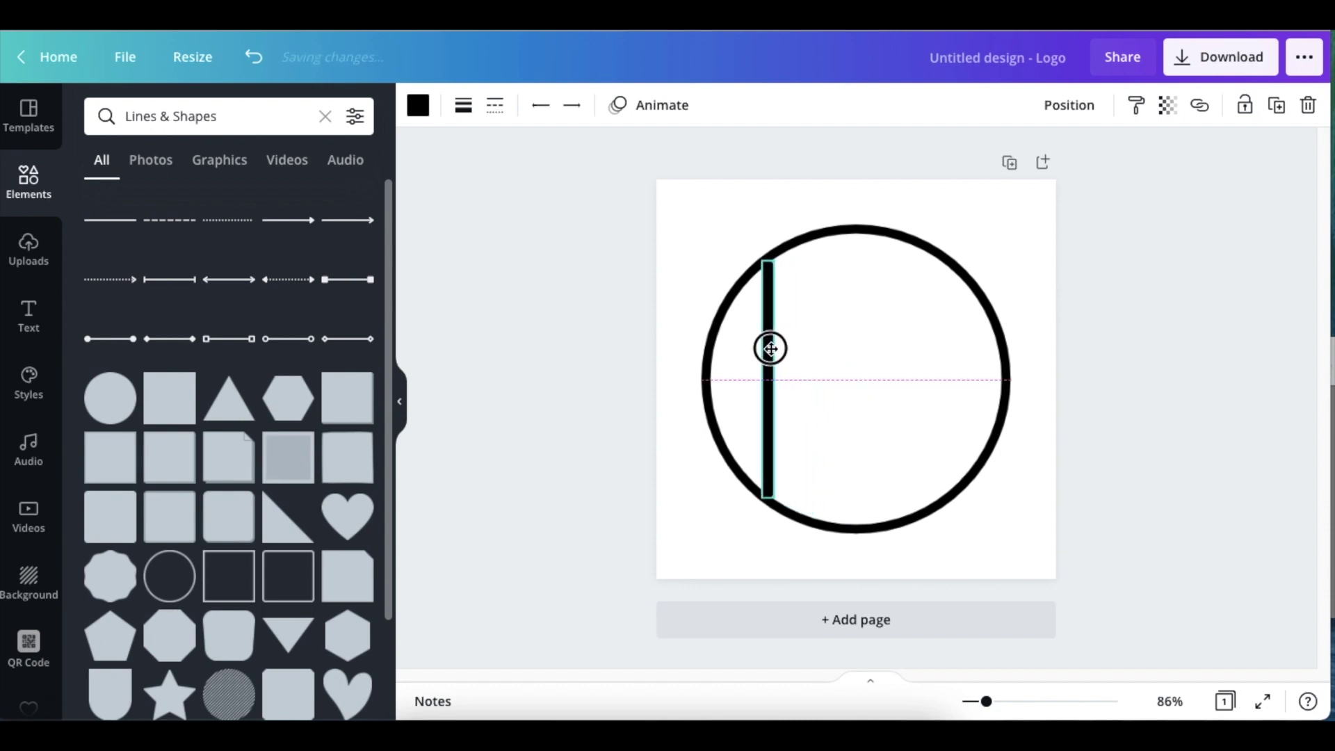
drag(770, 348, 768, 348)
click(767, 326)
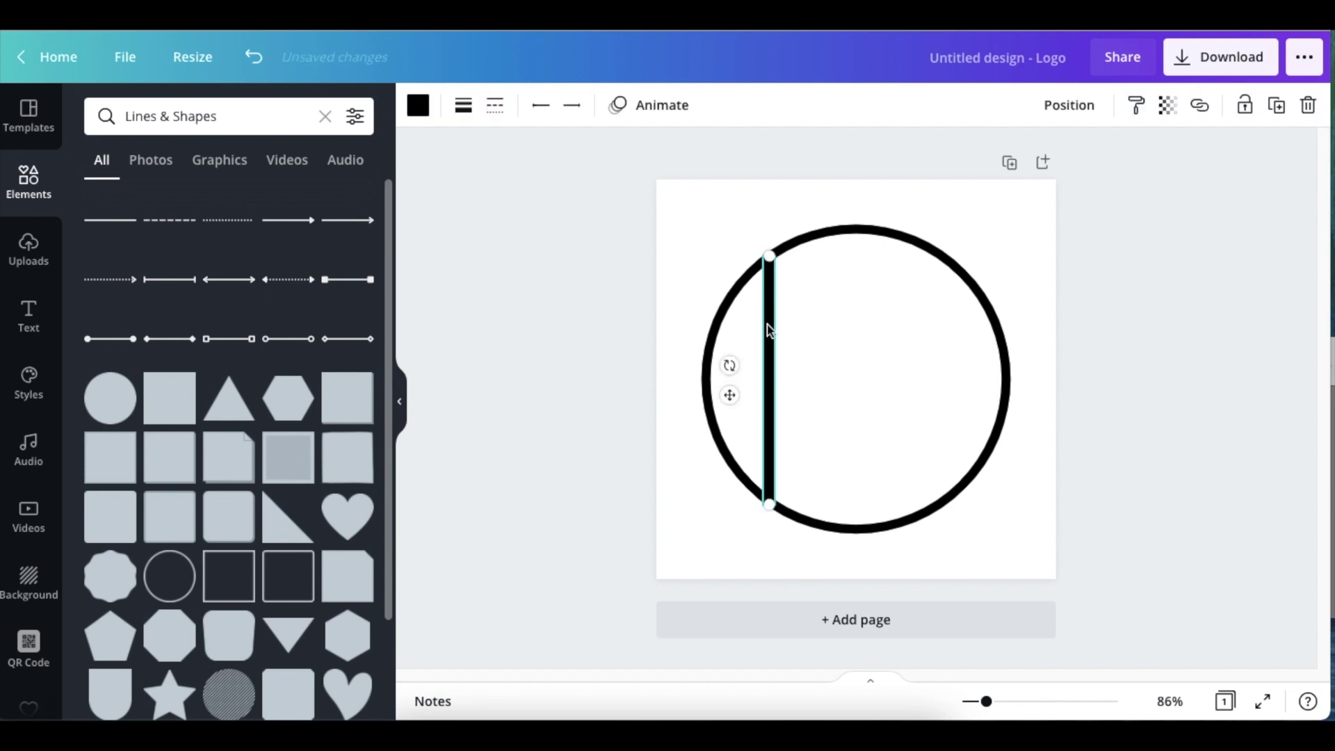
Step: Duplicate the vertical line and place the copy as a matching chord in the right part of the circle
key(ctrl+d)
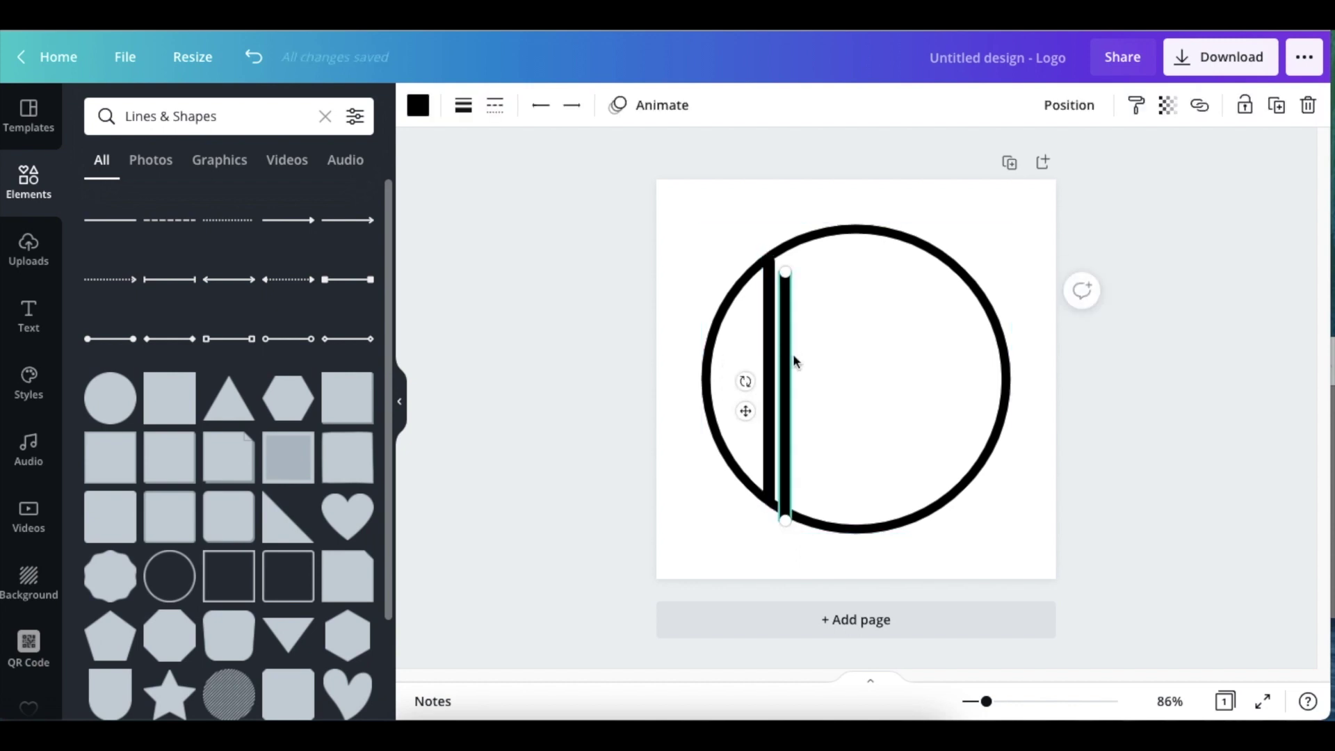
drag(783, 364, 942, 350)
click(1143, 445)
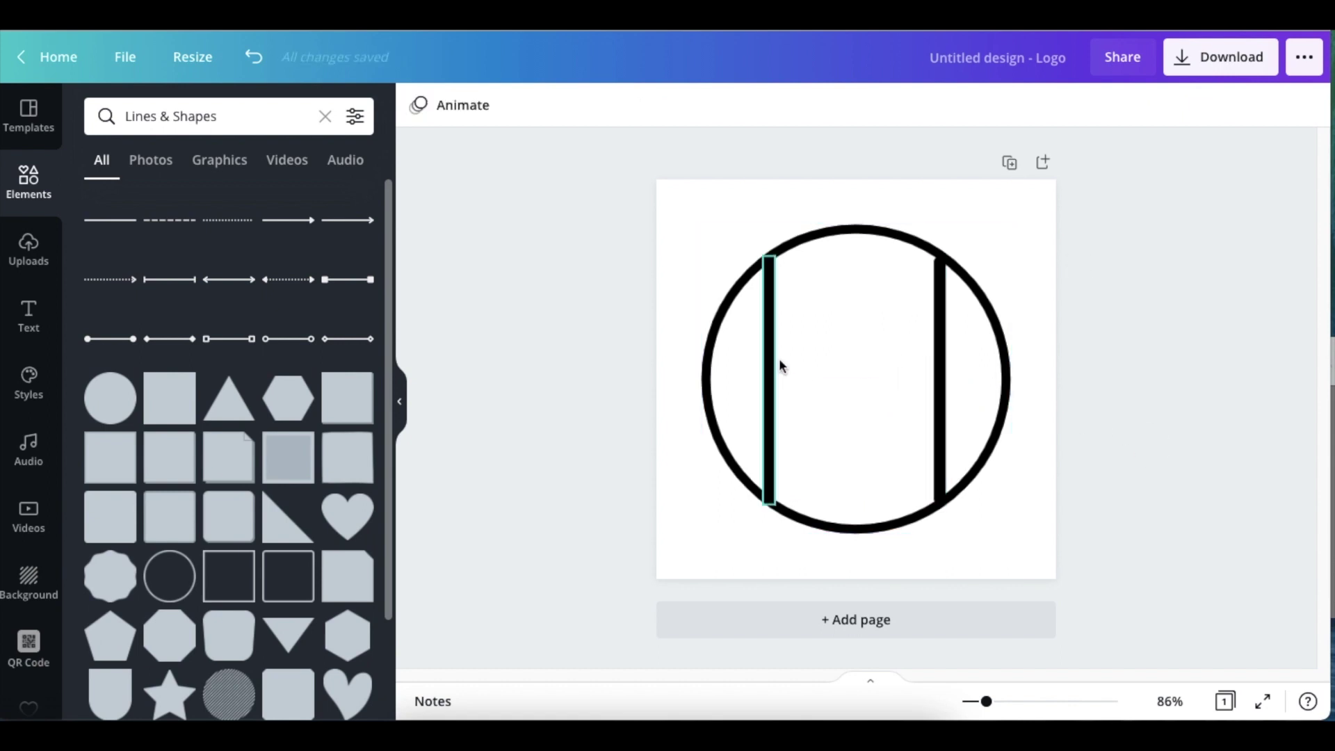
Step: Copy the left vertical line and reshape the copy into a diagonal from that line's upper end to the circle's centre
key(ctrl+v)
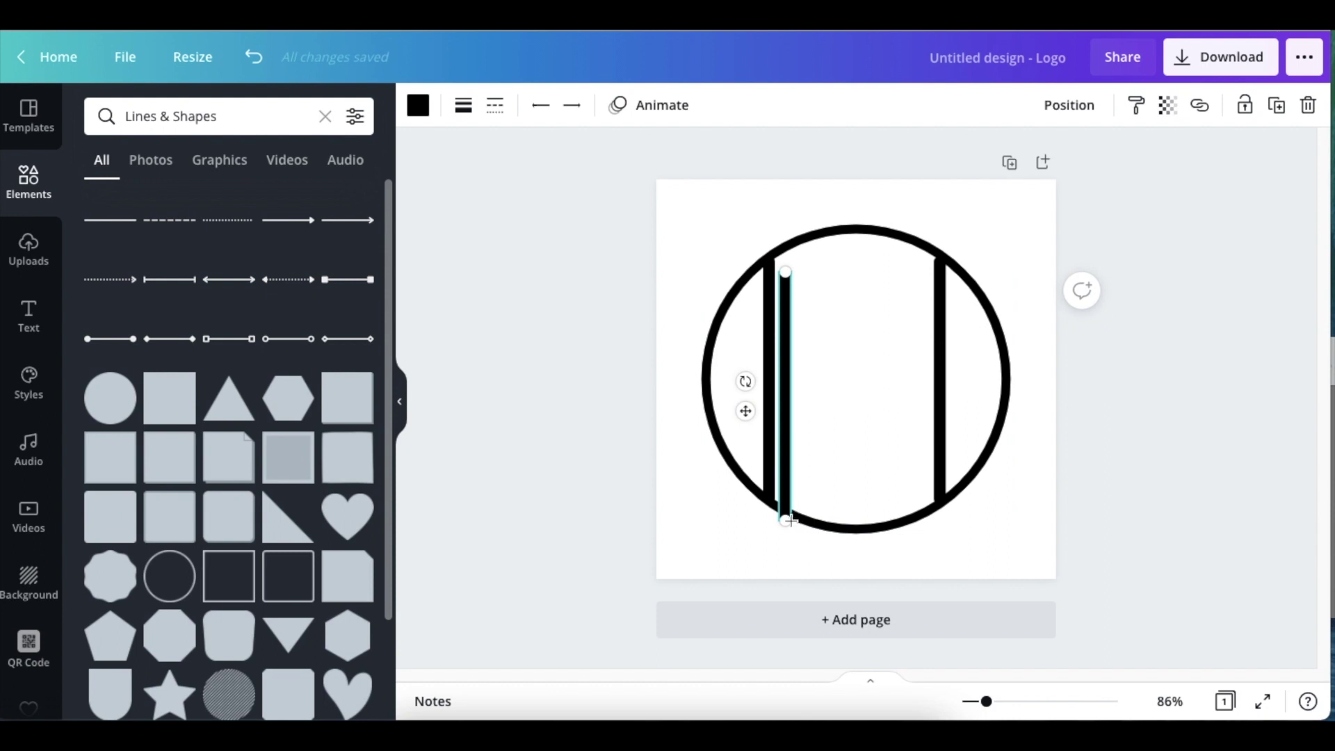
click(811, 520)
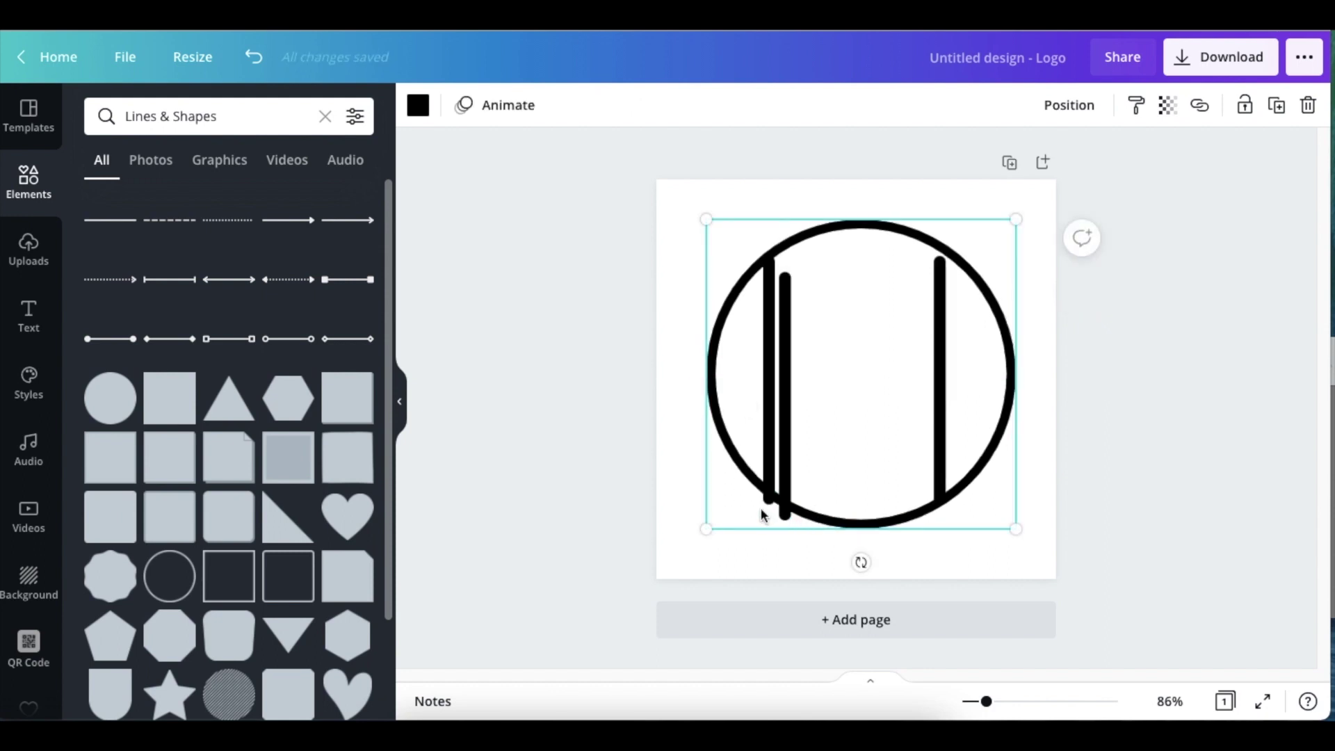
key(ctrl+z)
click(793, 448)
drag(785, 518, 849, 365)
click(861, 372)
click(847, 354)
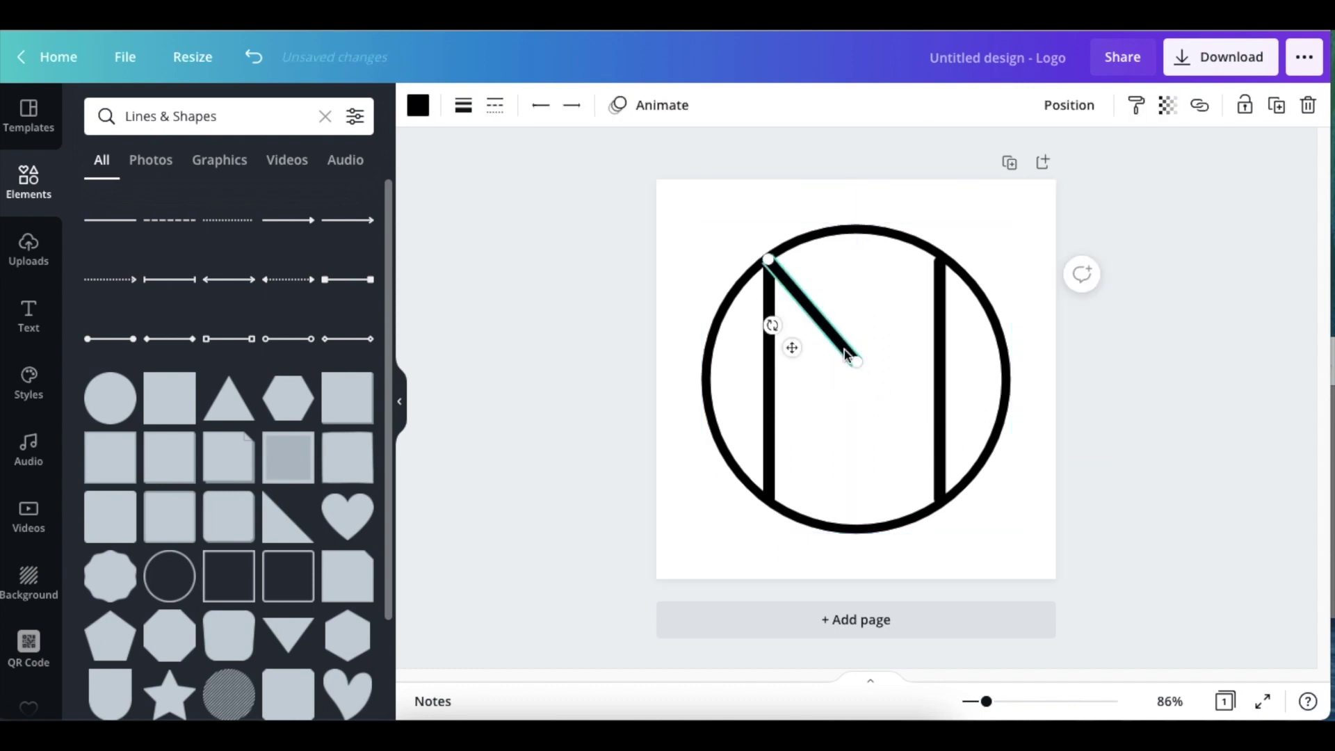
Step: Duplicate the diagonal and reshape the copy to run from the right vertical line's upper end to the centre, completing an M
key(shift+Right)
key(shift+Right)
key(shift+Down)
key(shift+Down)
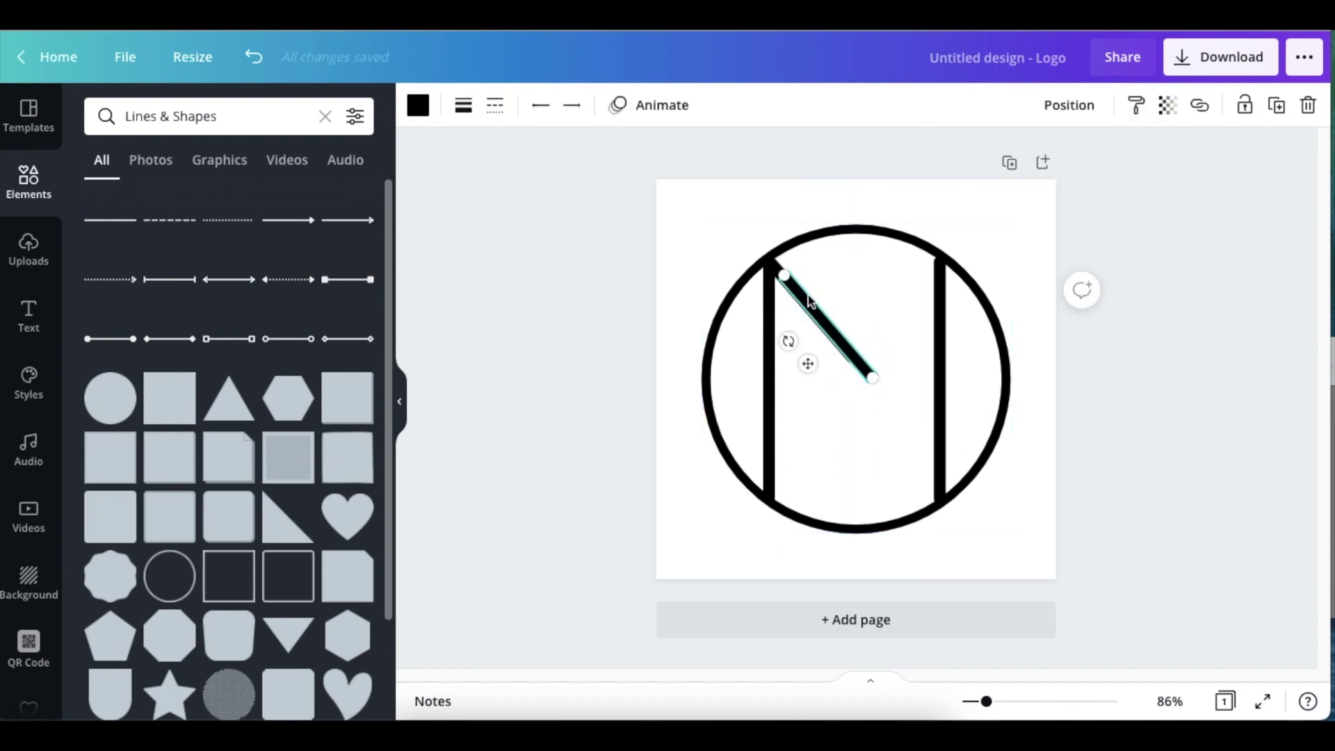
drag(788, 278, 942, 264)
drag(872, 370, 859, 360)
click(1069, 477)
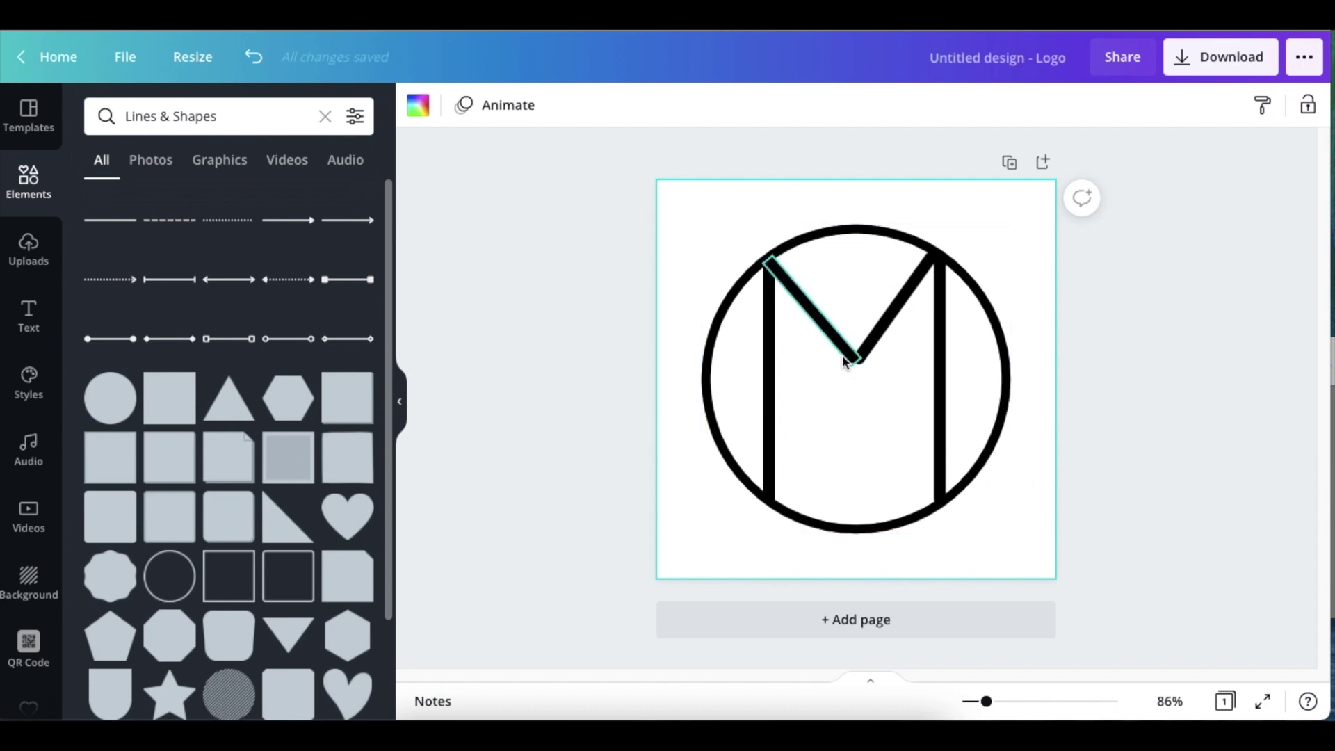
Step: Duplicate a diagonal and reshape the copy into a vertical stem from the junction of the diagonals down to the circle's bottom
drag(855, 357, 887, 475)
drag(803, 378, 858, 354)
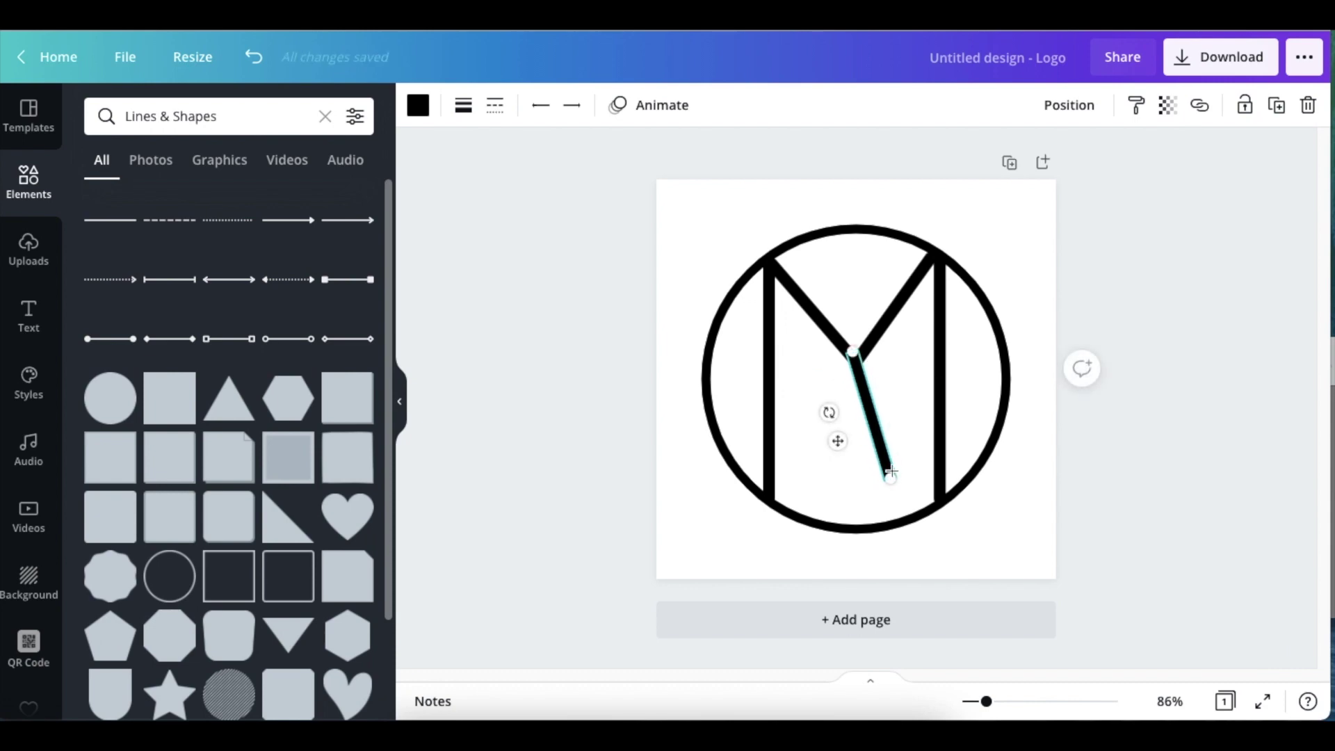
drag(887, 478, 852, 532)
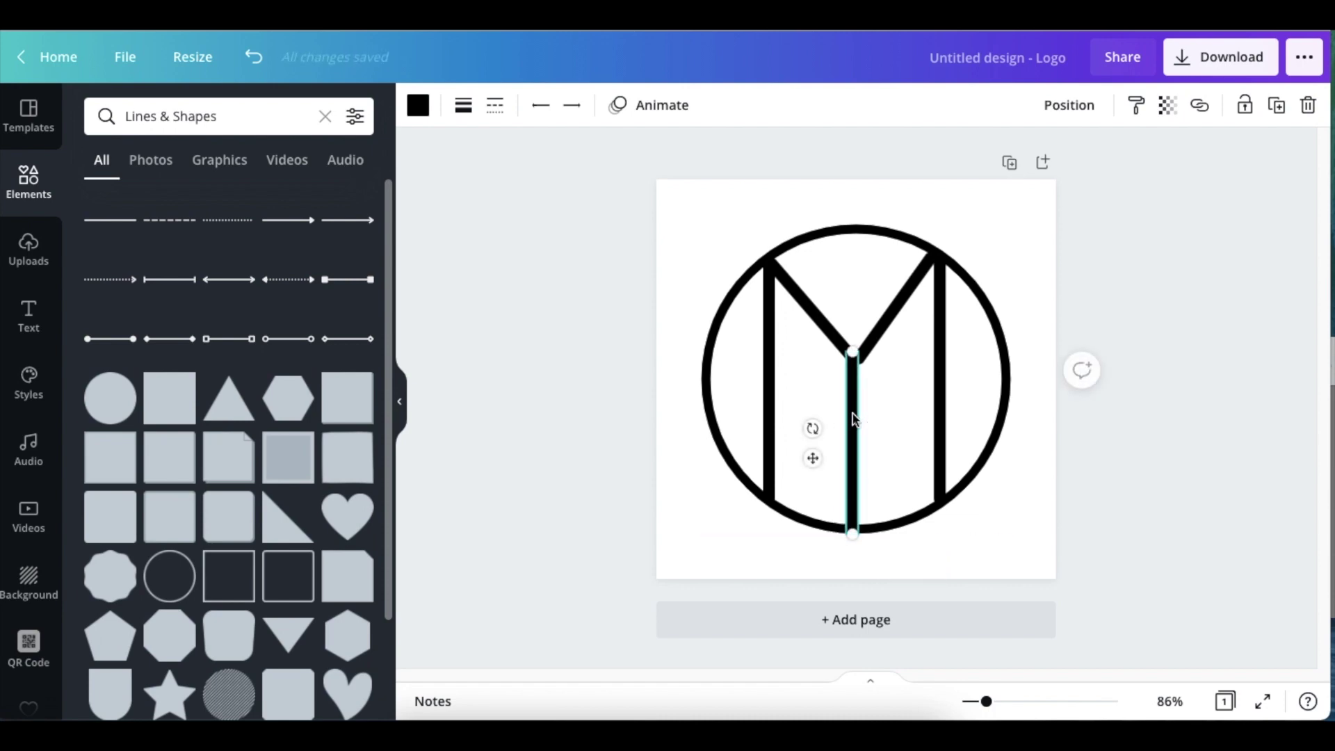
Step: Nudge the central stem right to align it with the diagonals' junction and adjust its lower end to meet the circle outline
key(Right)
key(Right)
key(Right)
key(Right)
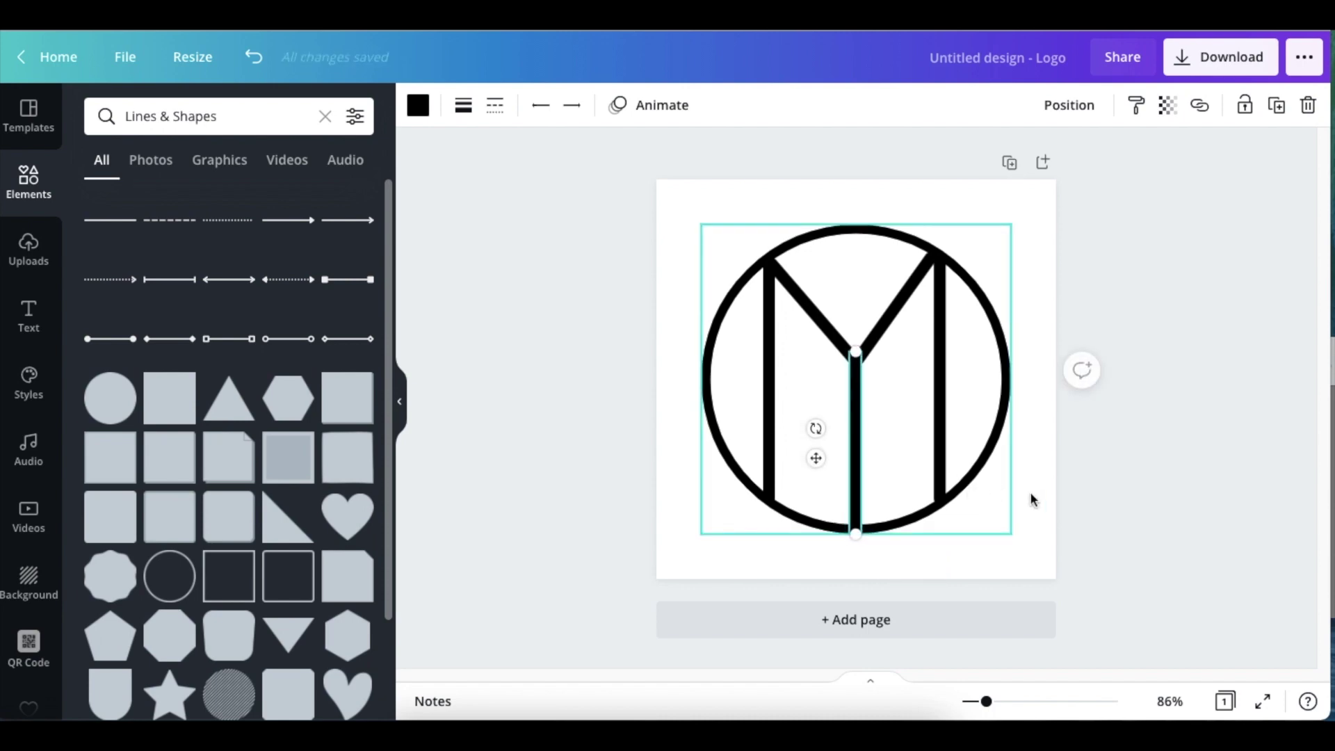
click(1098, 524)
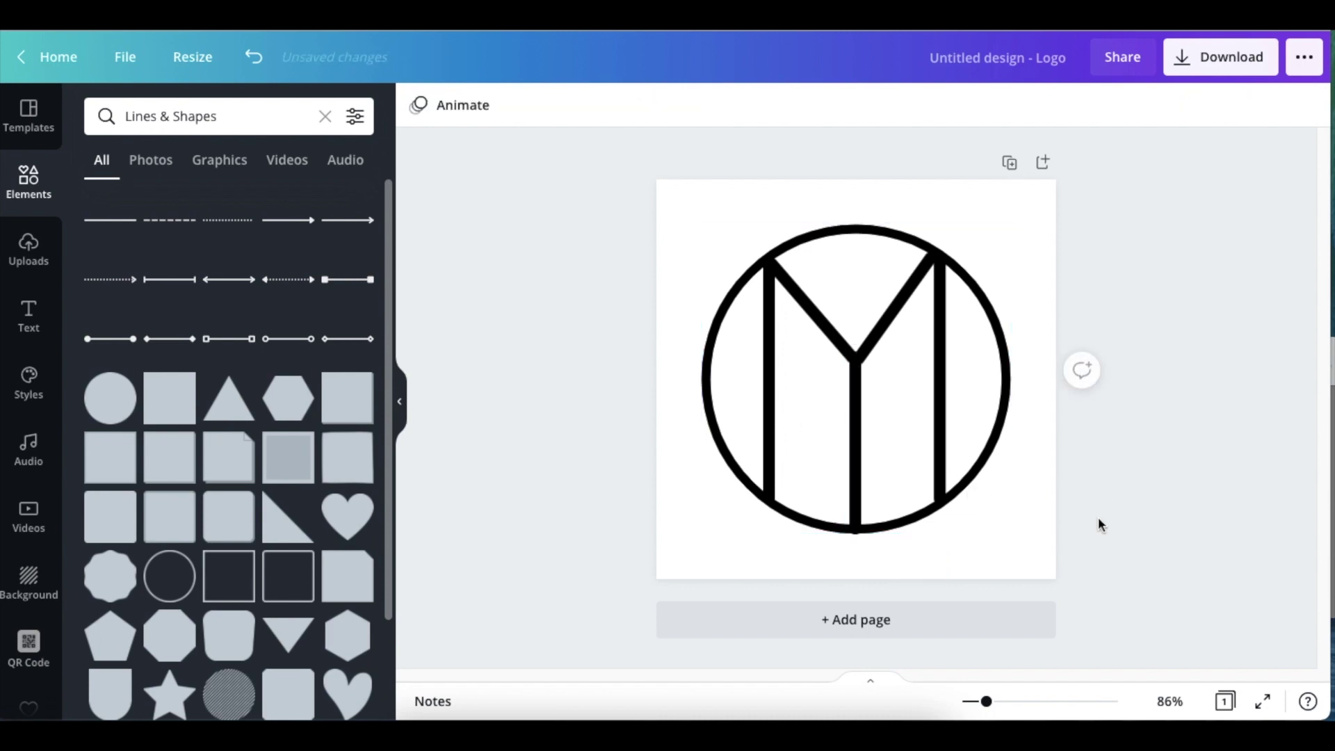
click(855, 511)
drag(855, 531, 856, 532)
click(894, 565)
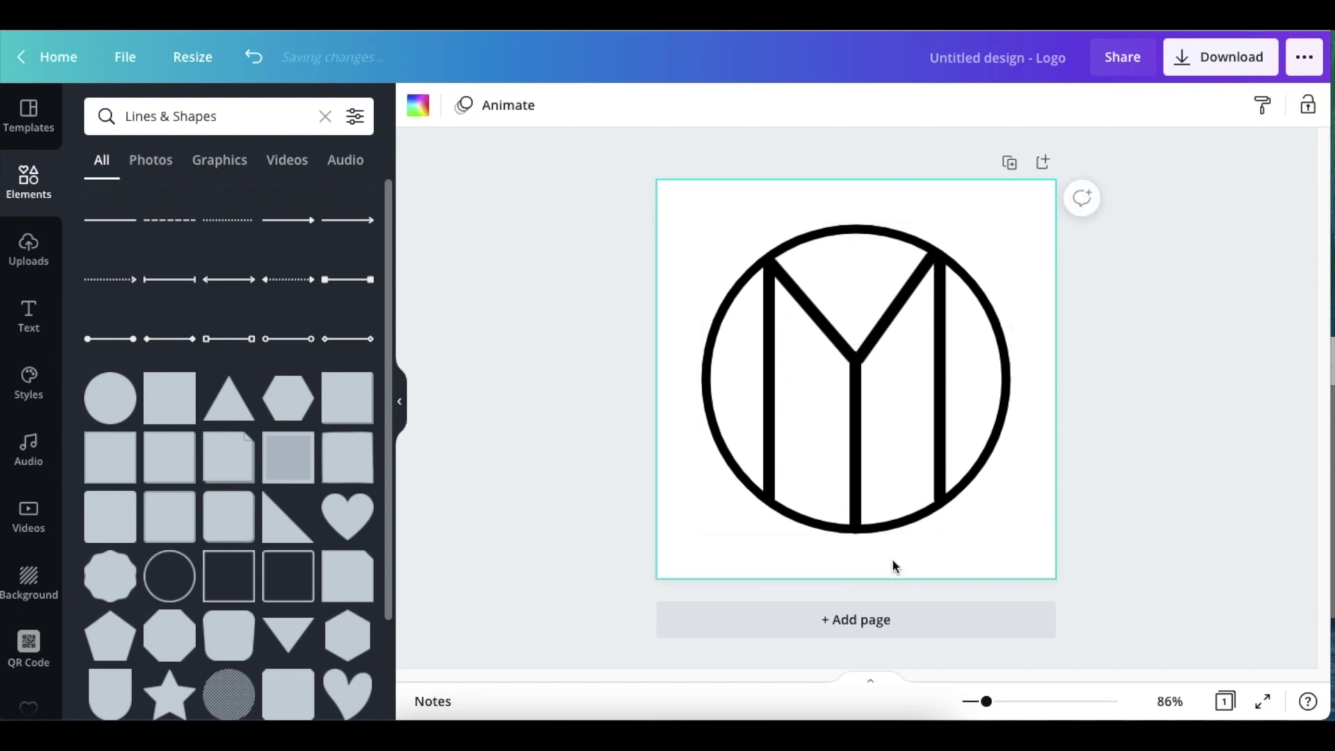
click(1158, 563)
Step: Recolor the central vertical stem yellow
click(852, 403)
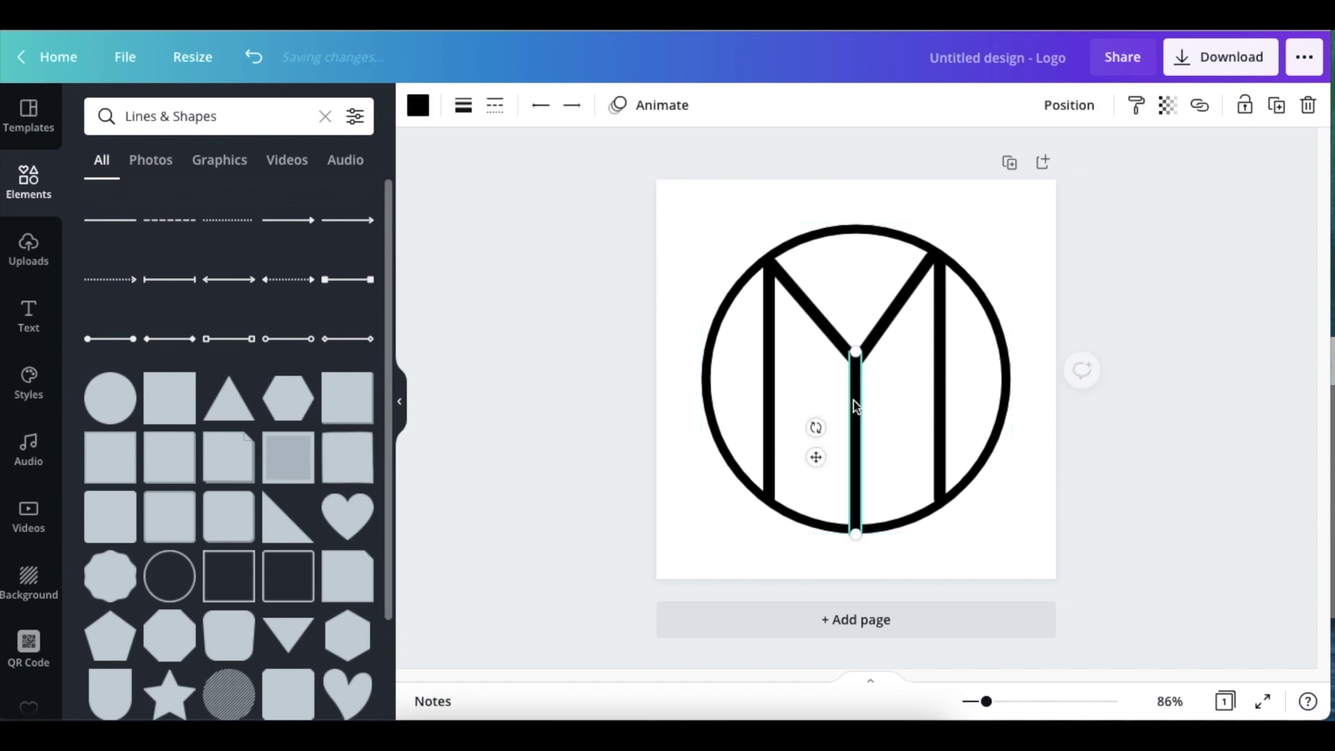
click(419, 105)
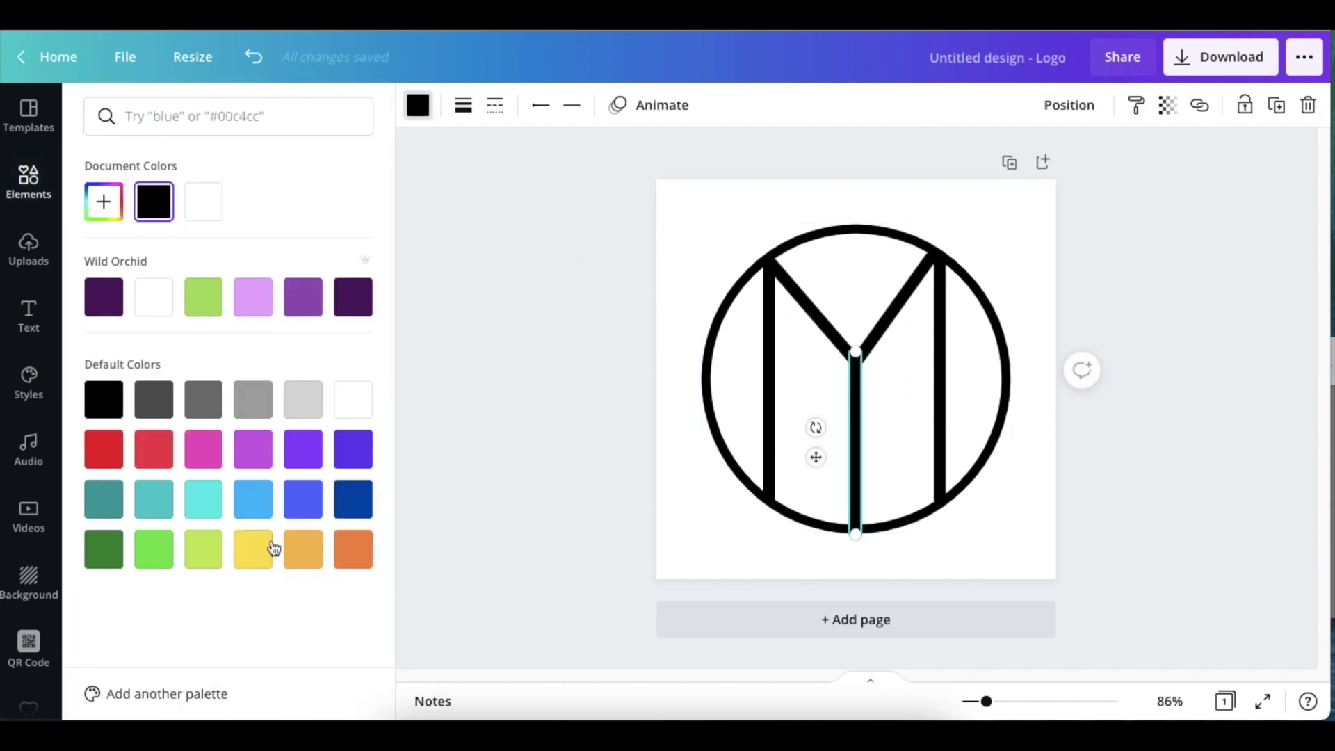
click(249, 555)
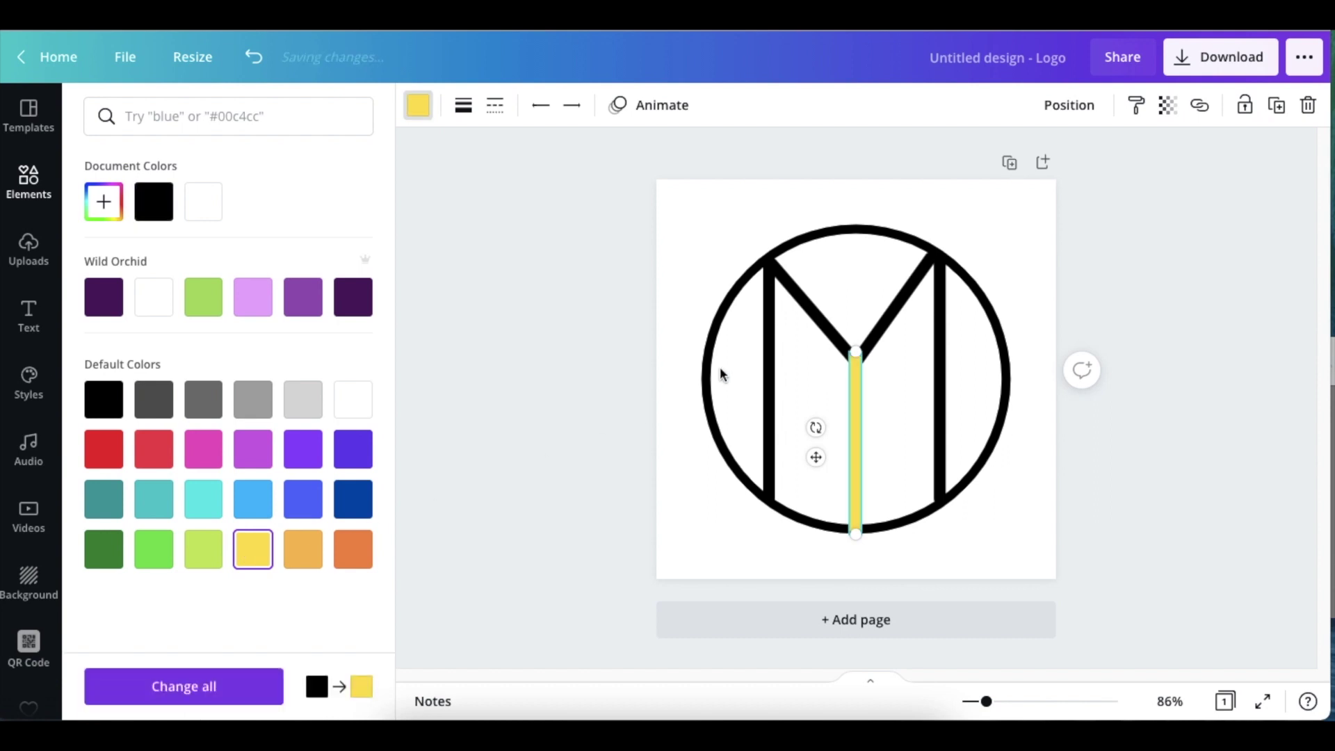
Step: Recolor the left and right diagonal lines yellow to match the stem, forming a yellow Y
click(798, 299)
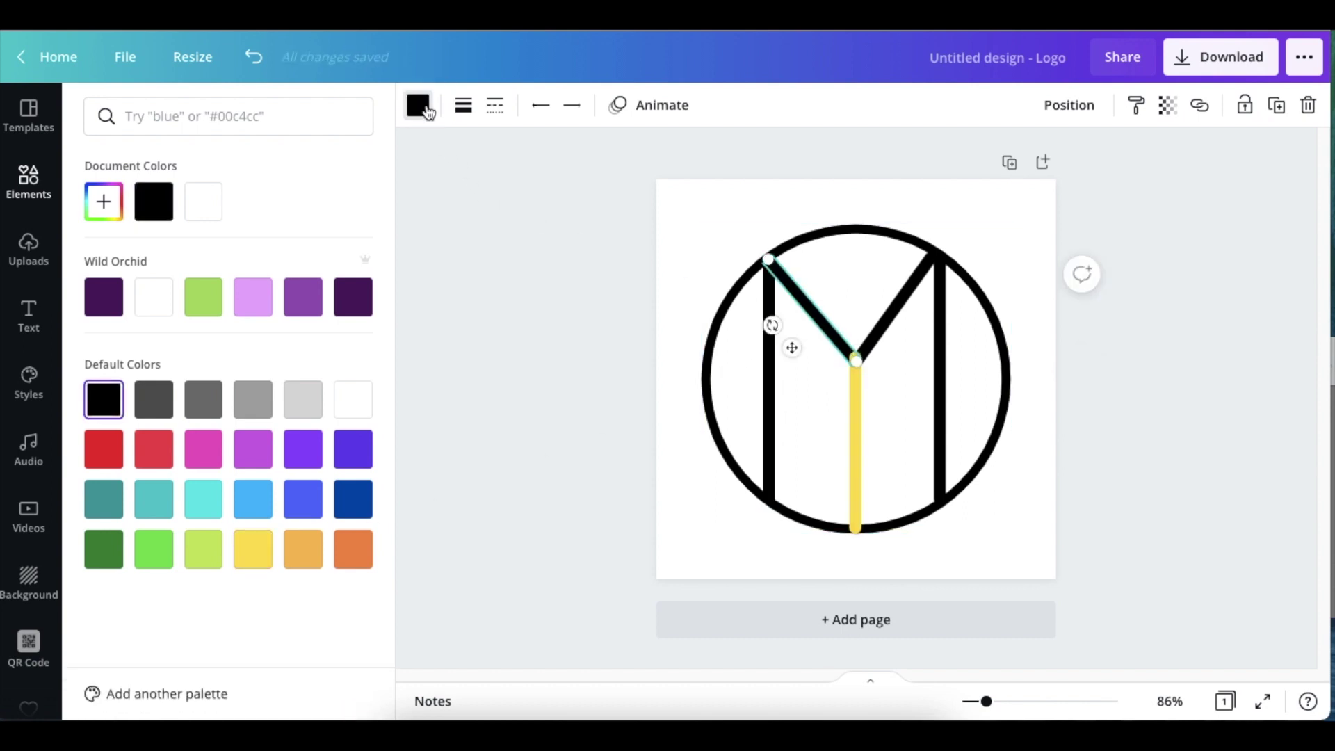
click(419, 107)
click(421, 108)
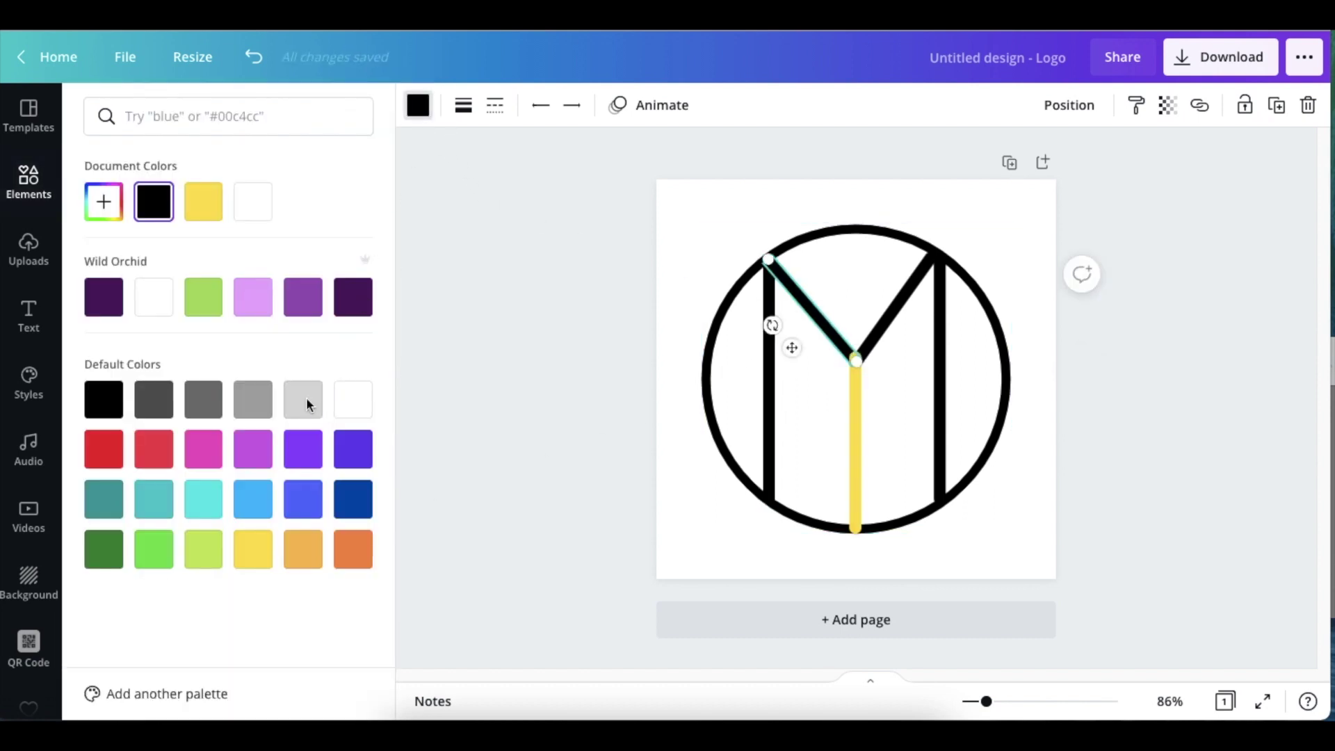
click(253, 554)
click(892, 312)
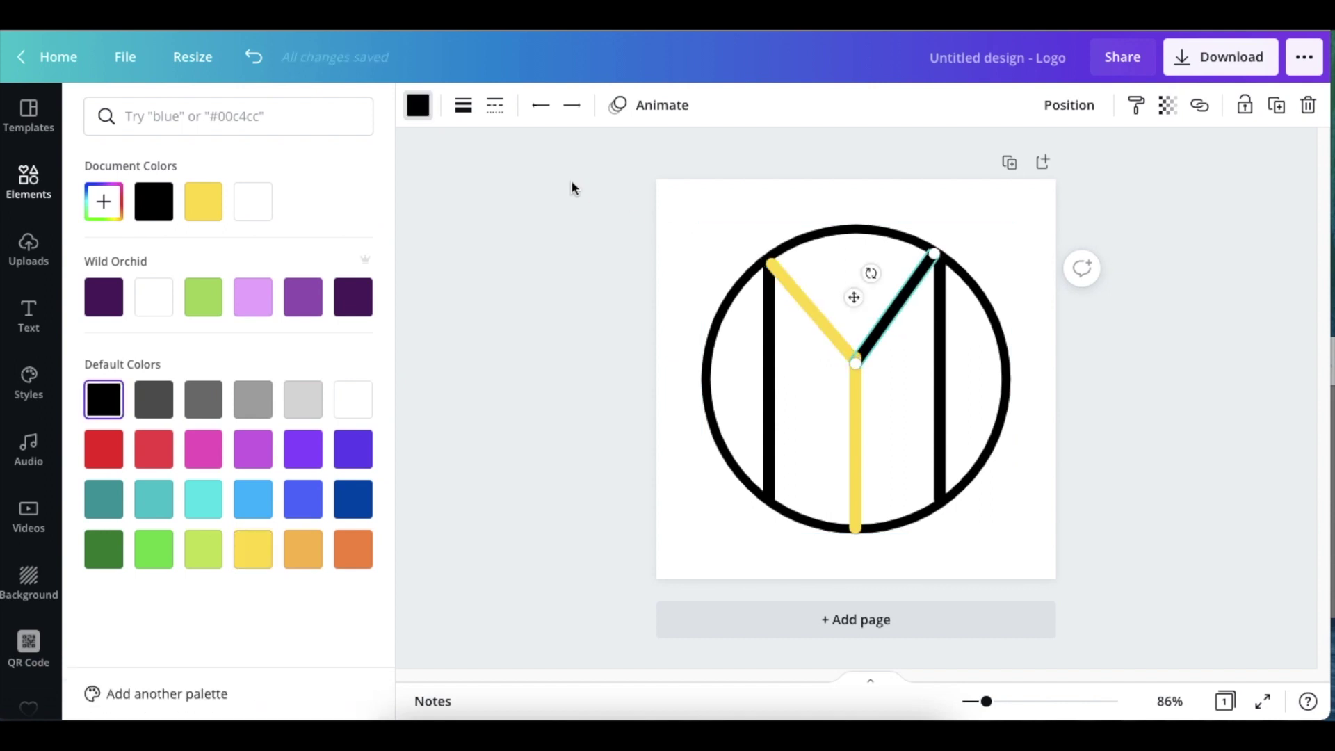
click(417, 105)
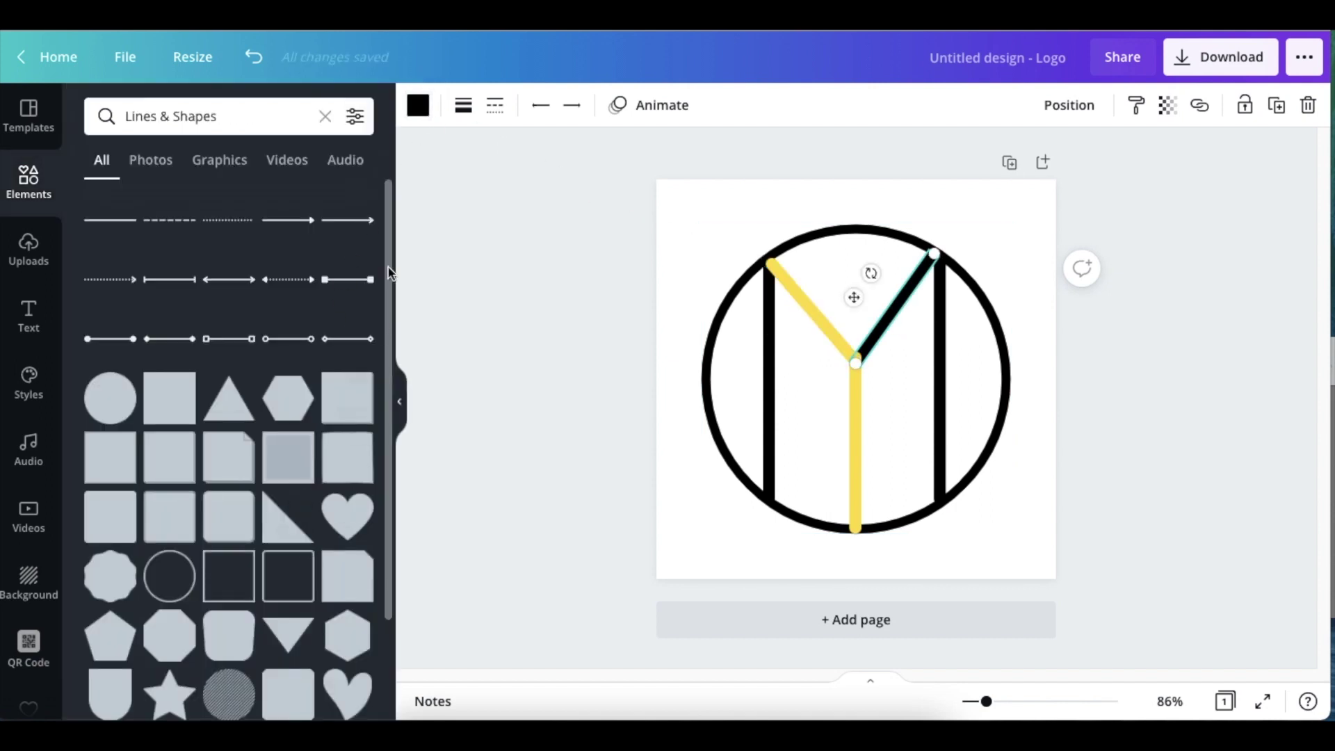
click(415, 106)
click(253, 554)
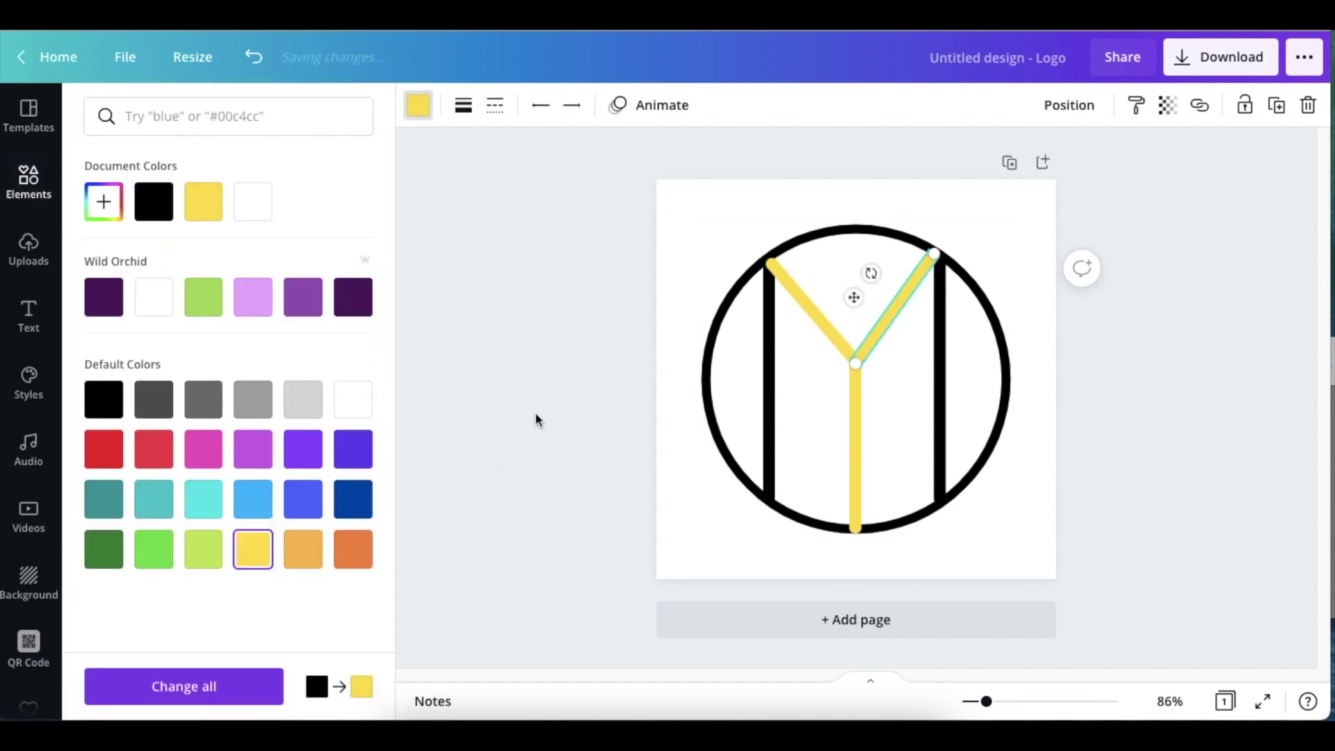
Step: Fine-tune the upper end of the right yellow diagonal where it meets the right black bar and the ring
click(556, 409)
click(556, 409)
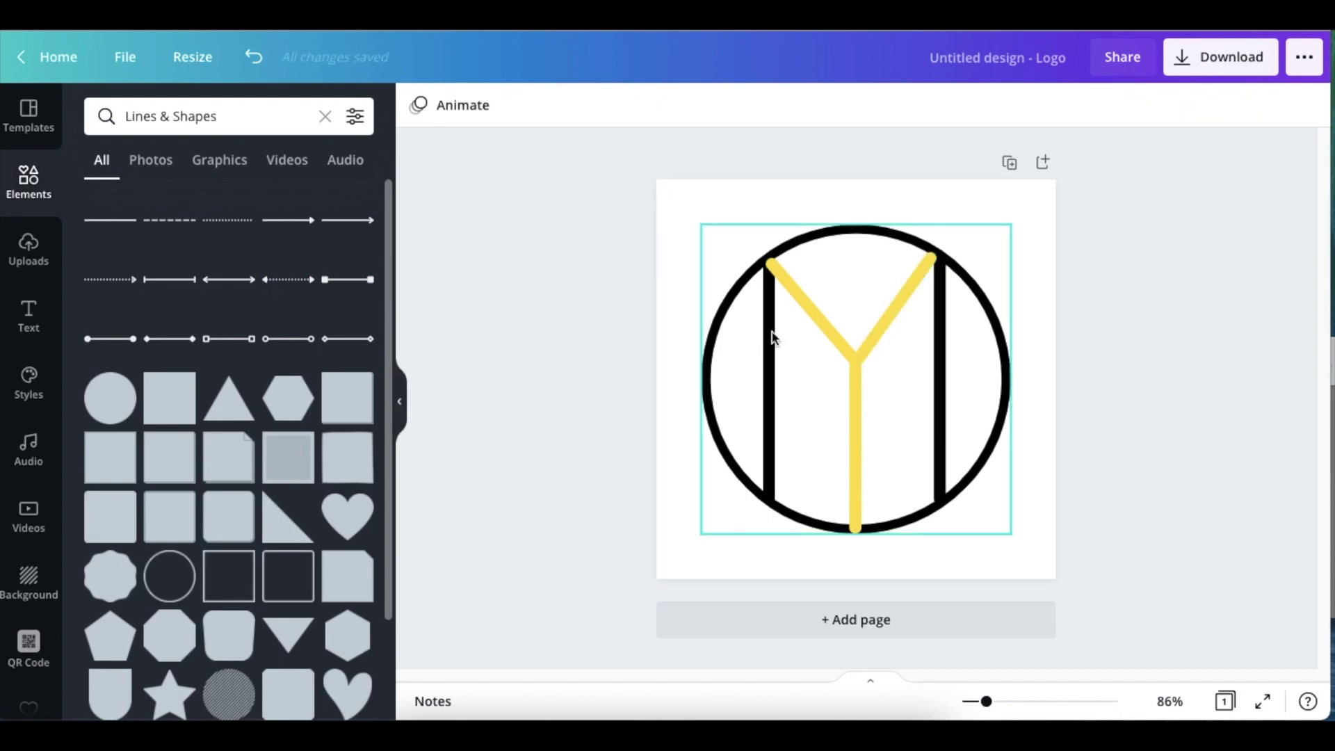
click(923, 265)
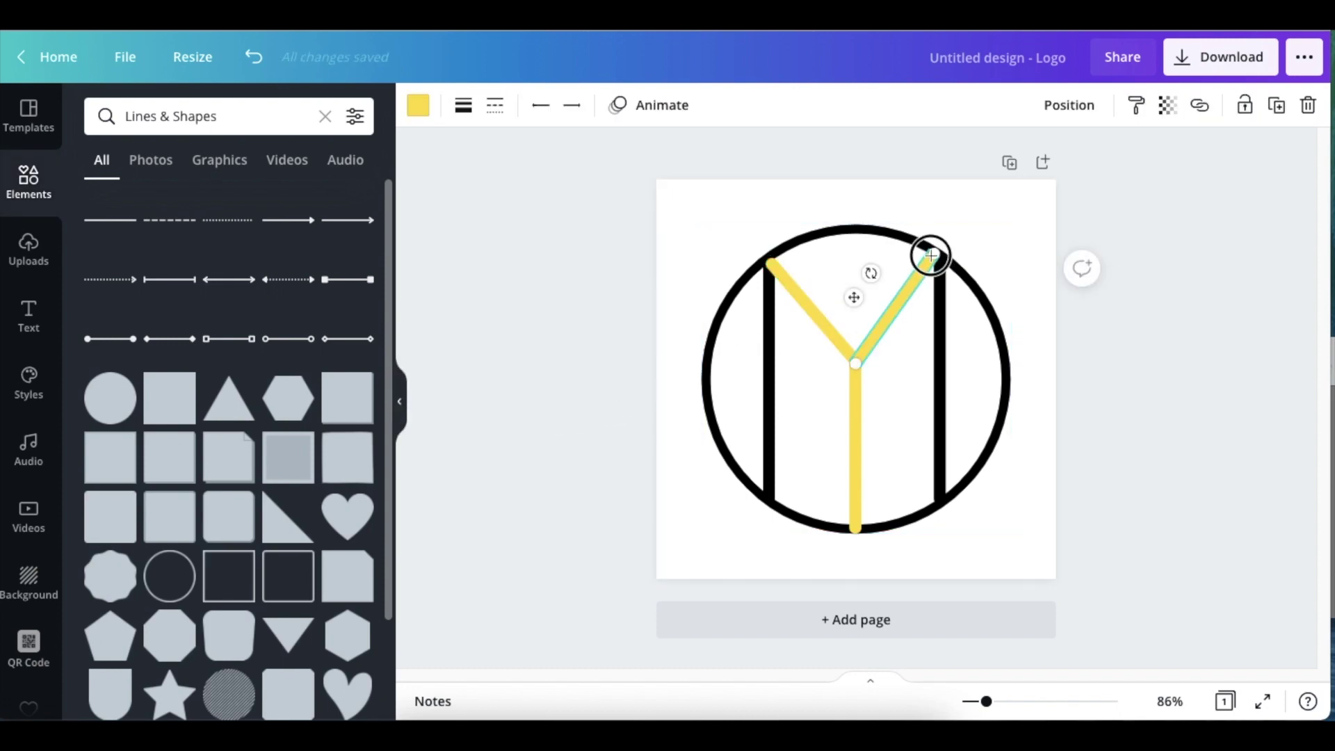
drag(930, 258, 933, 260)
click(1145, 477)
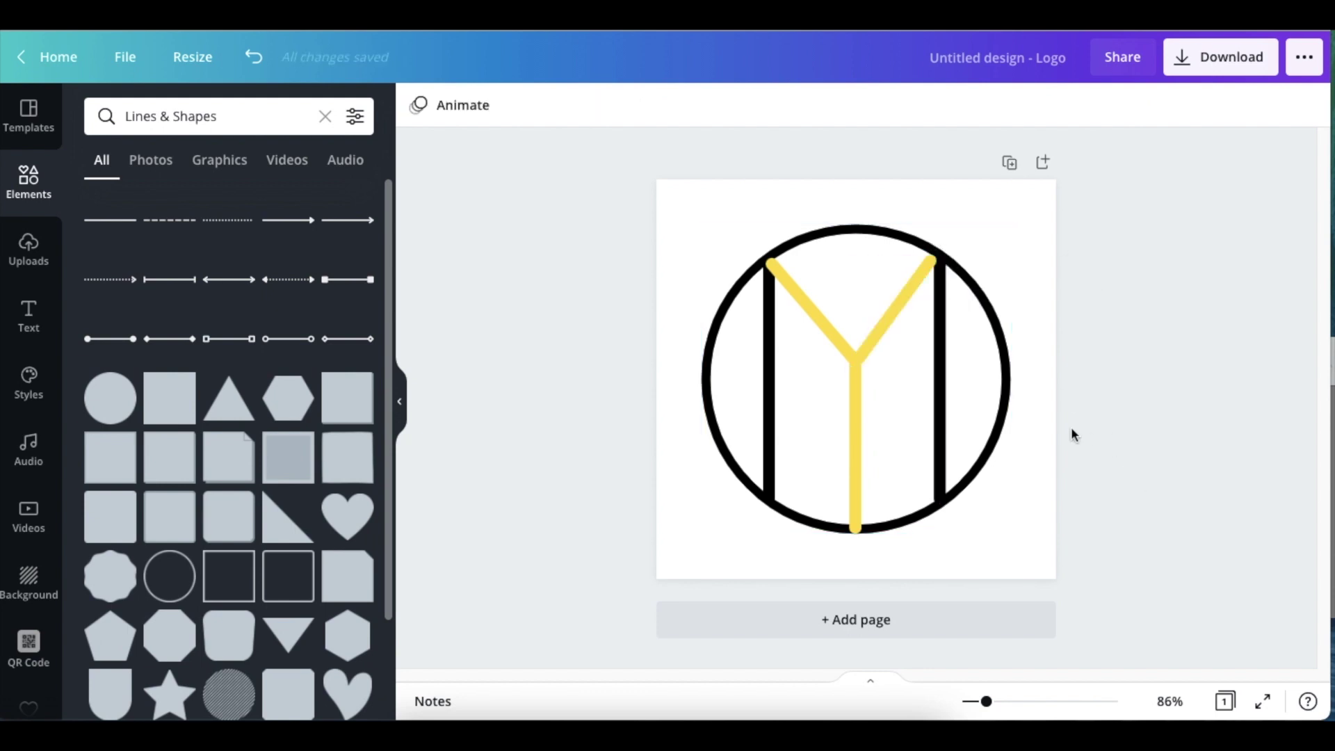
Step: Send the right and left yellow diagonals to the back, behind the black bars and ring
click(906, 295)
click(1078, 111)
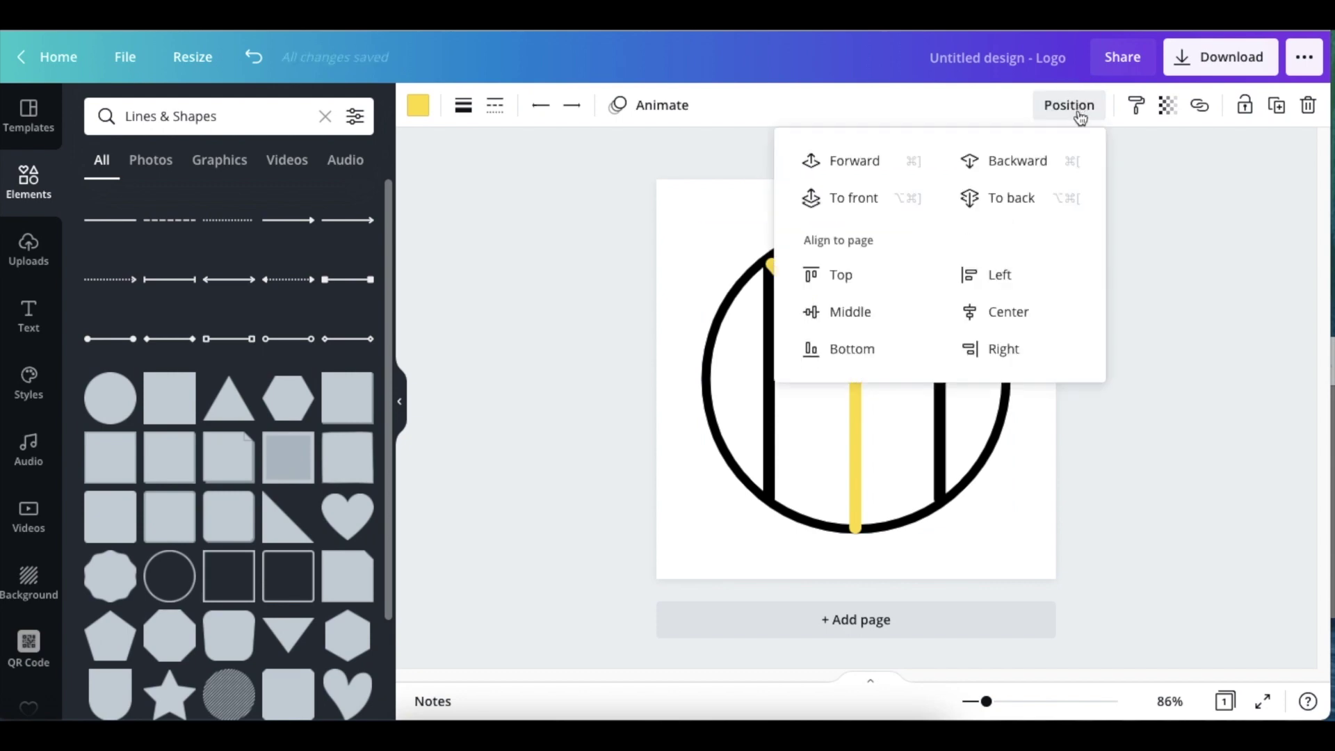
click(1001, 207)
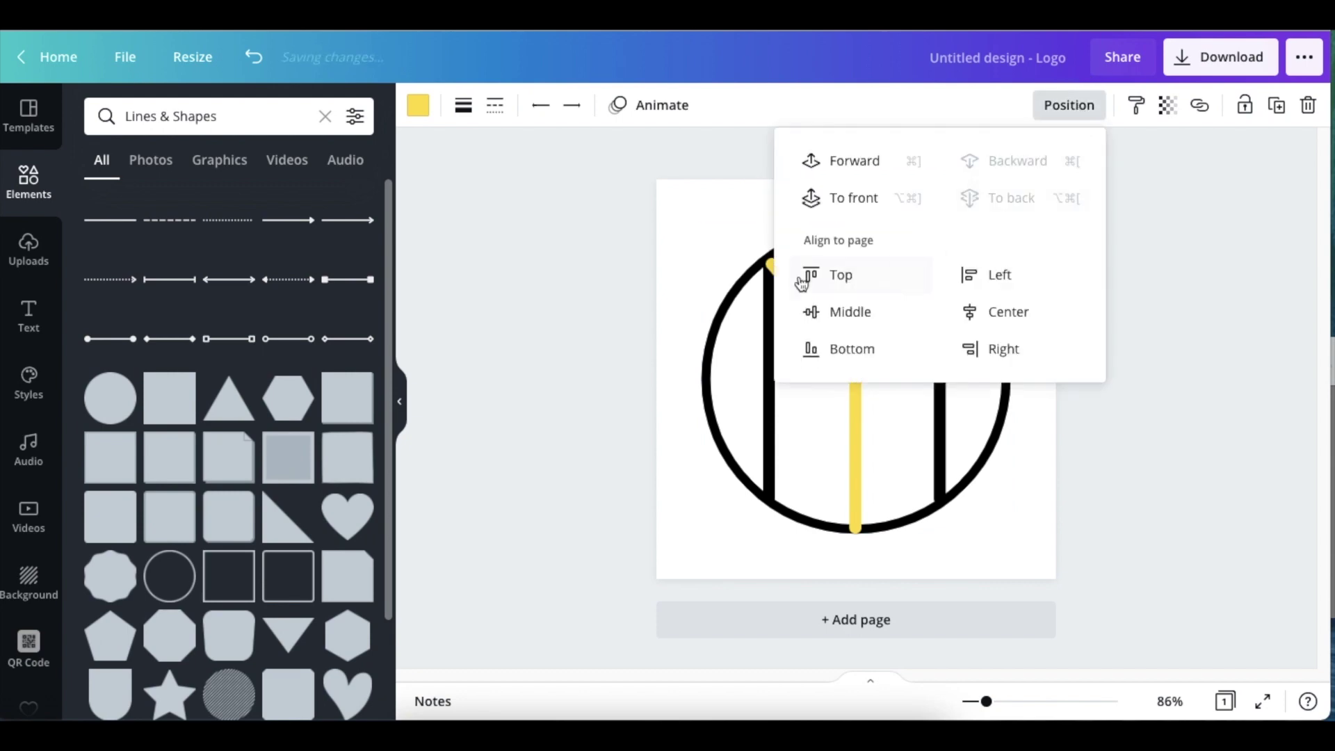
click(681, 272)
click(786, 283)
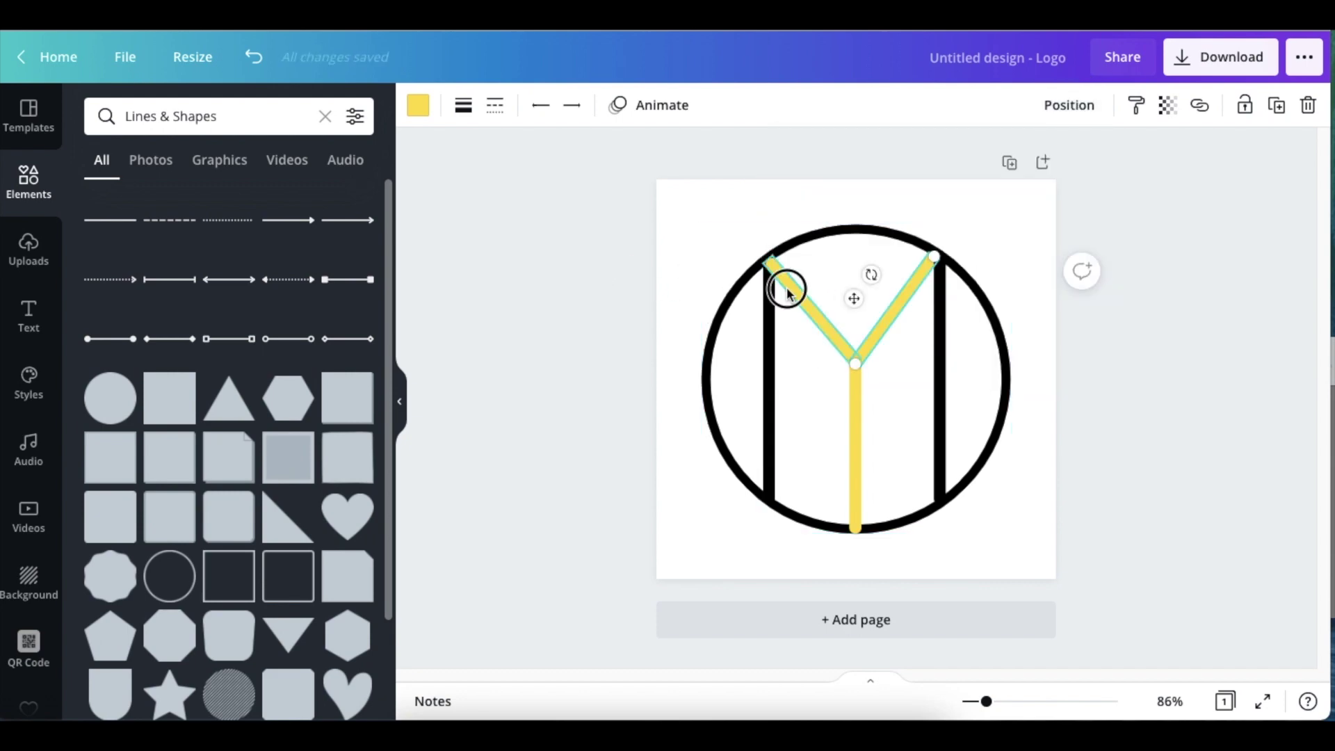
click(1074, 110)
click(987, 198)
click(673, 272)
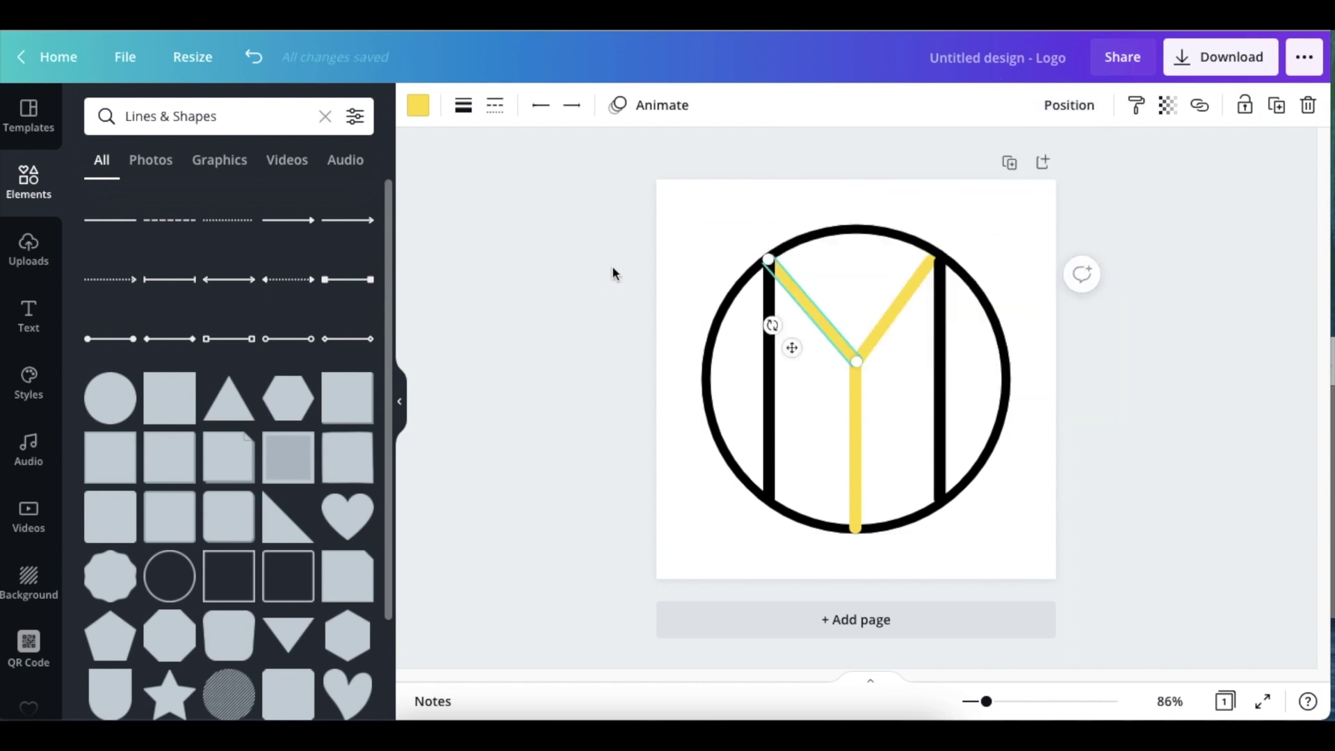
Step: Send the yellow central stem to the back, behind the black ring
click(857, 469)
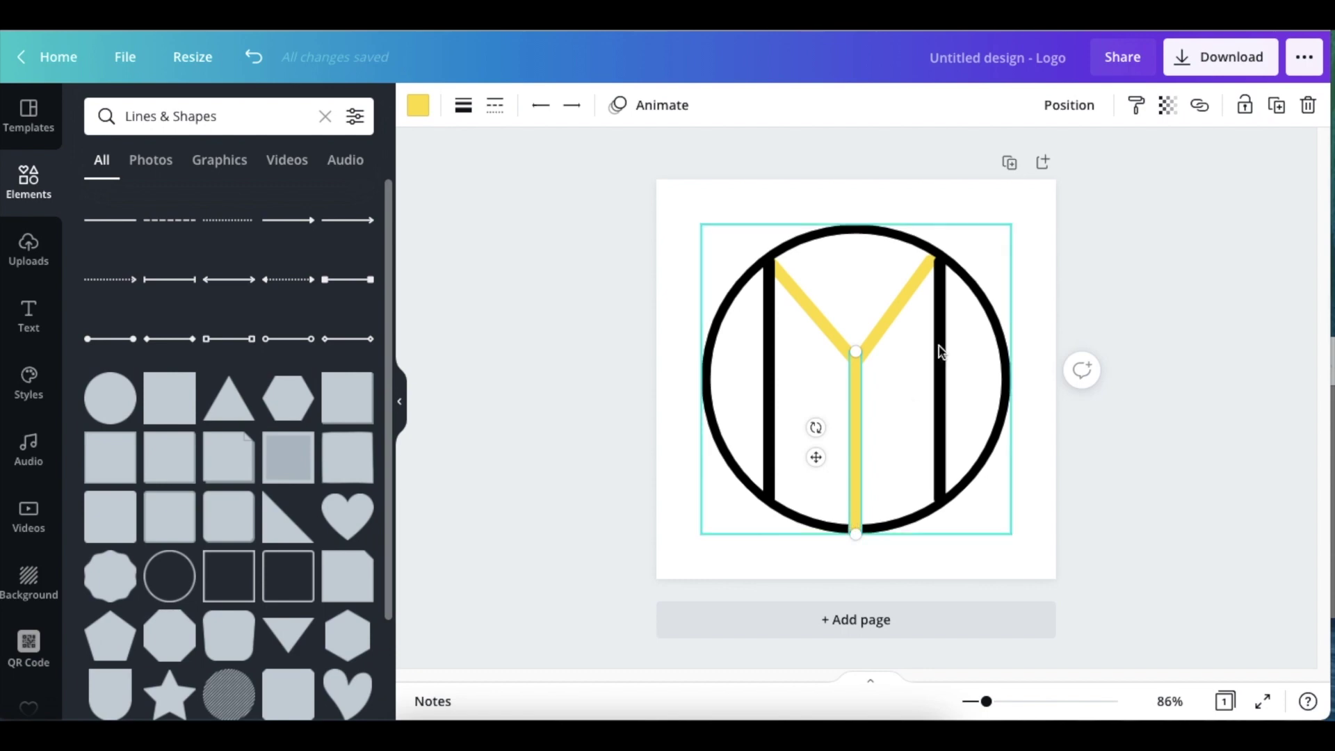
click(1067, 104)
click(1011, 199)
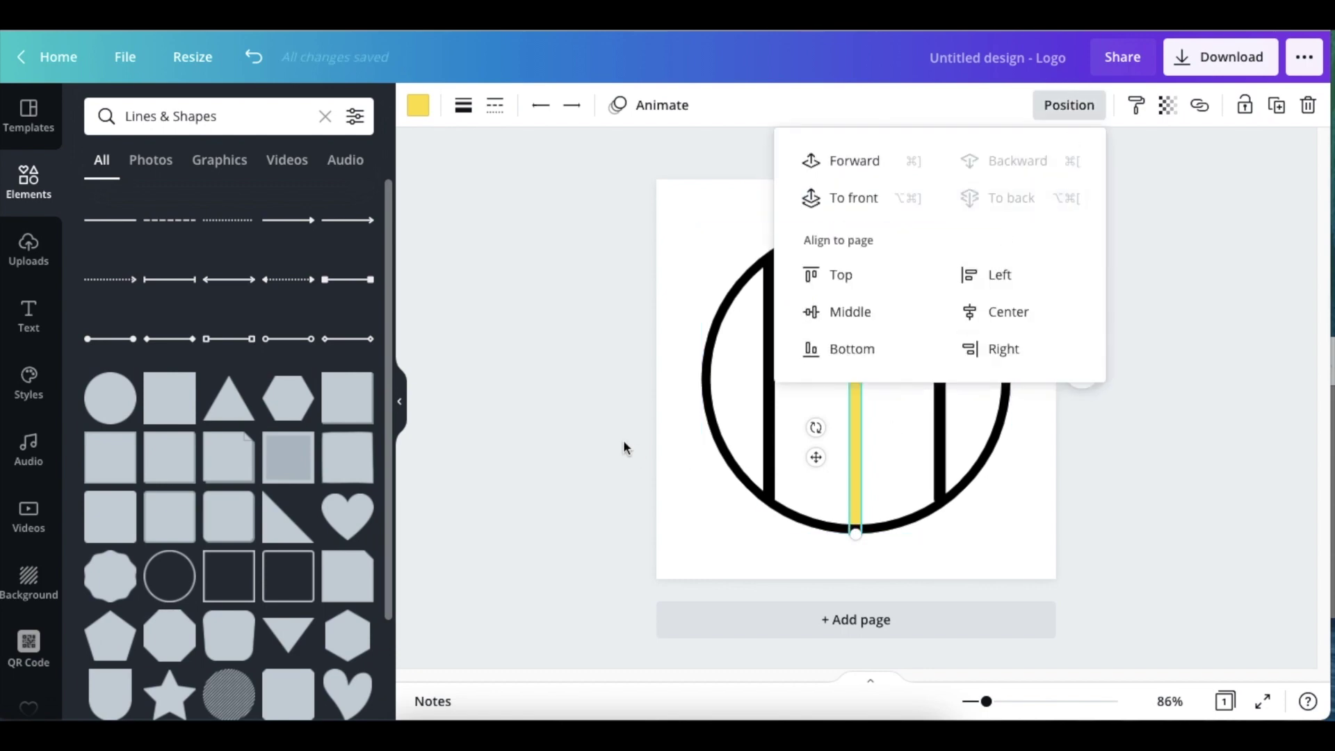
click(626, 442)
click(924, 272)
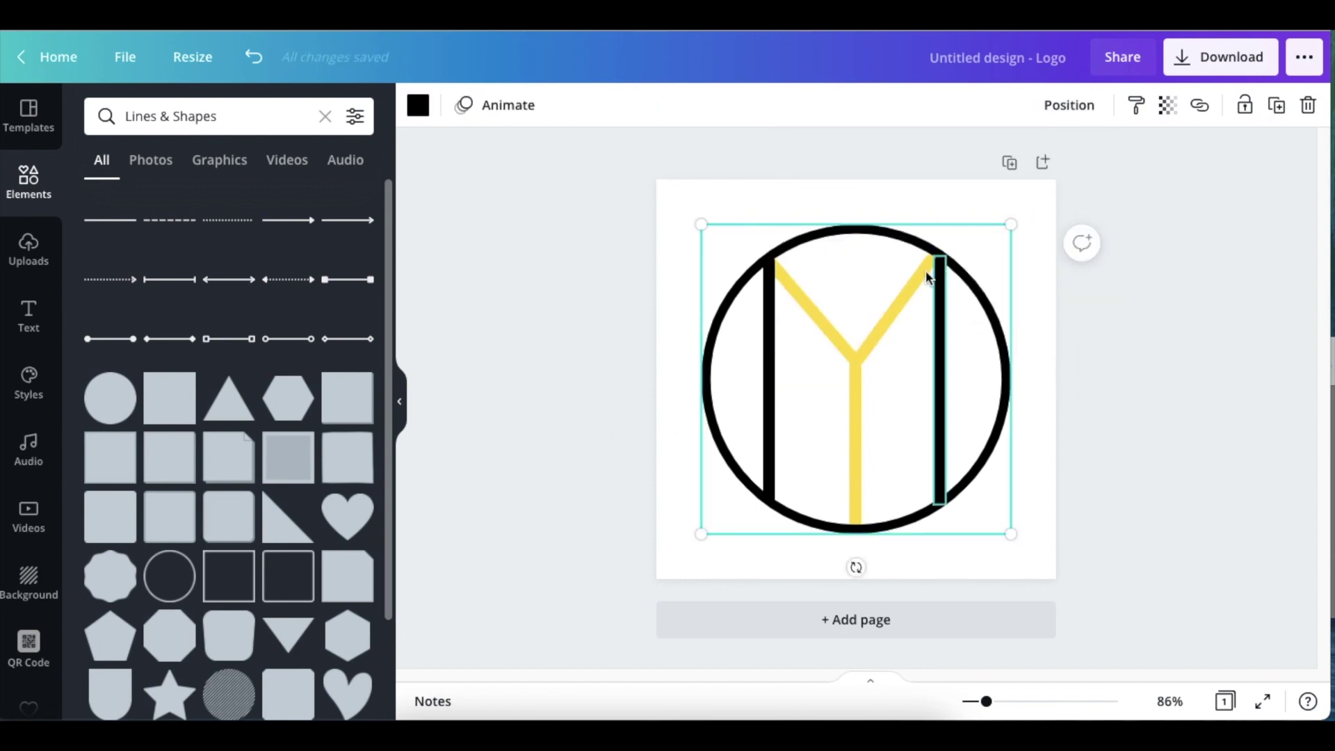
click(928, 266)
click(921, 274)
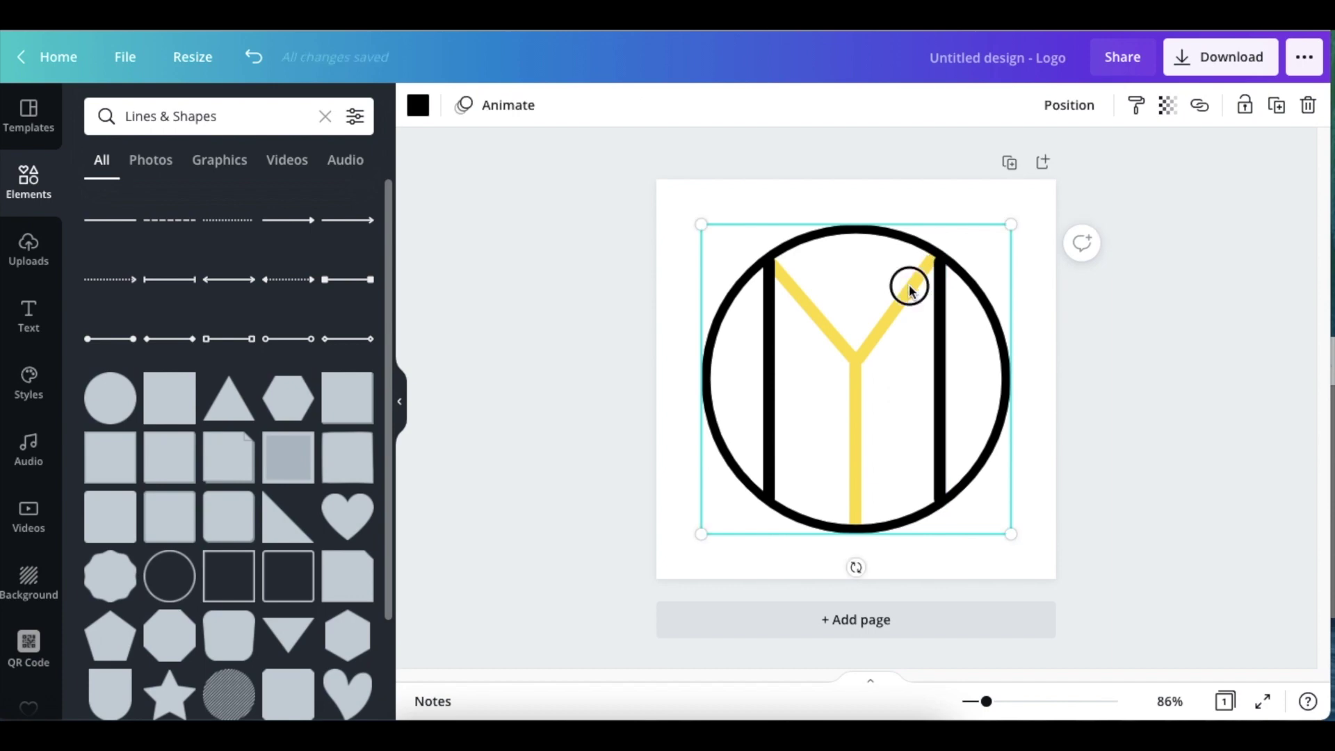
click(1168, 386)
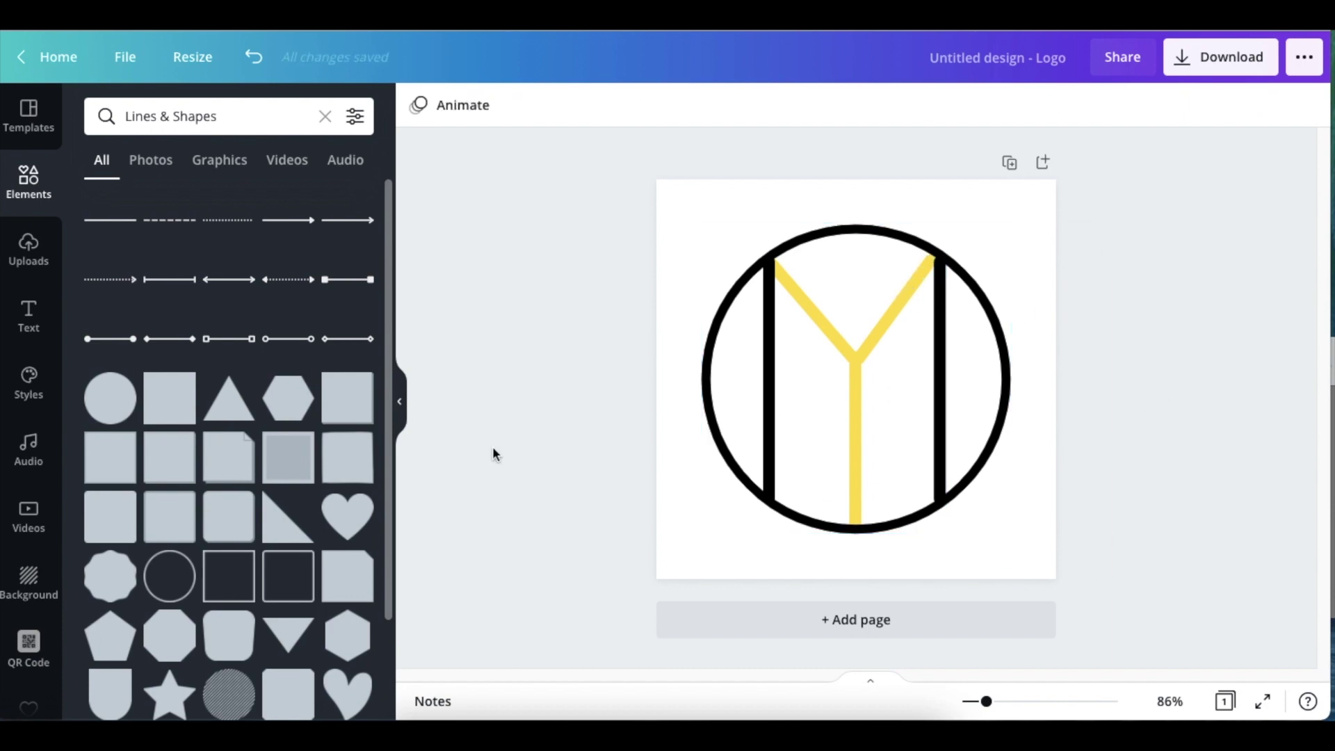
Step: Search the elements for "c" and add the plain bold sans-serif letter C graphic to the design
click(325, 116)
click(181, 126)
text(c)
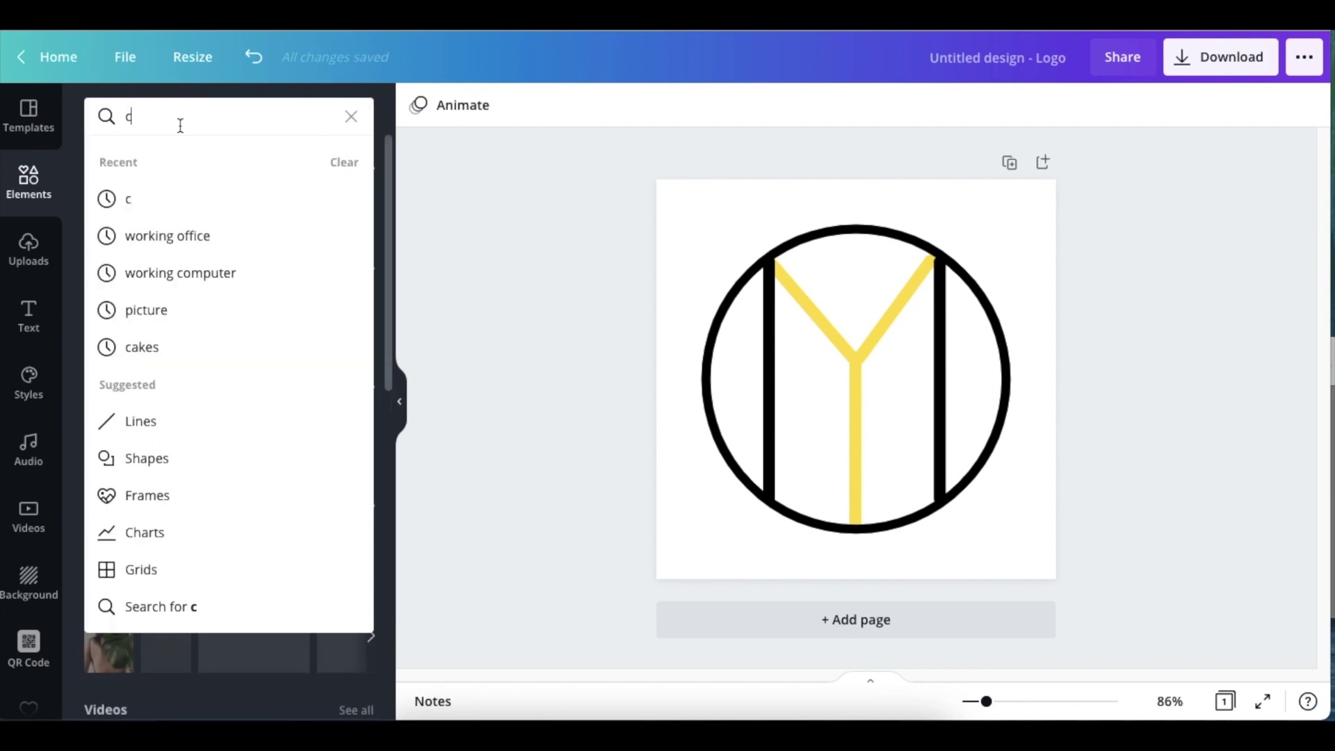
key(Return)
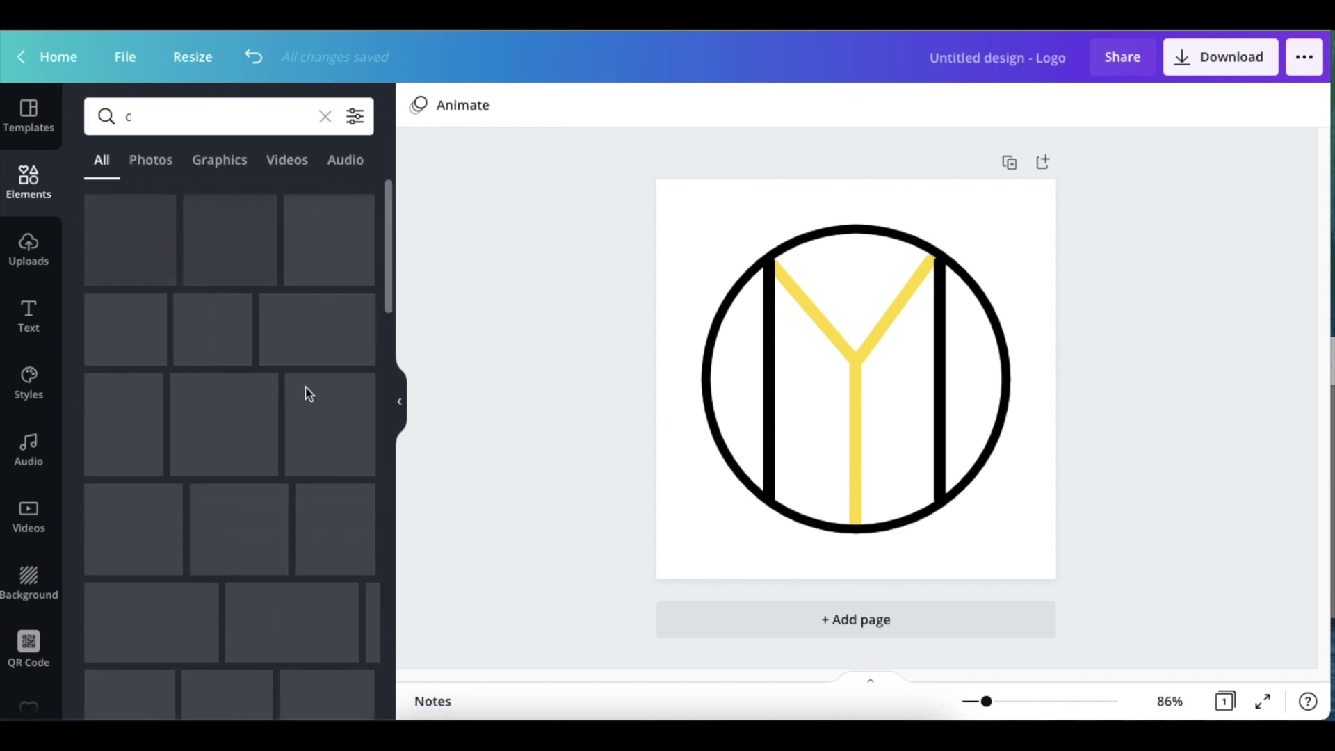
scroll(266, 431, down, 5)
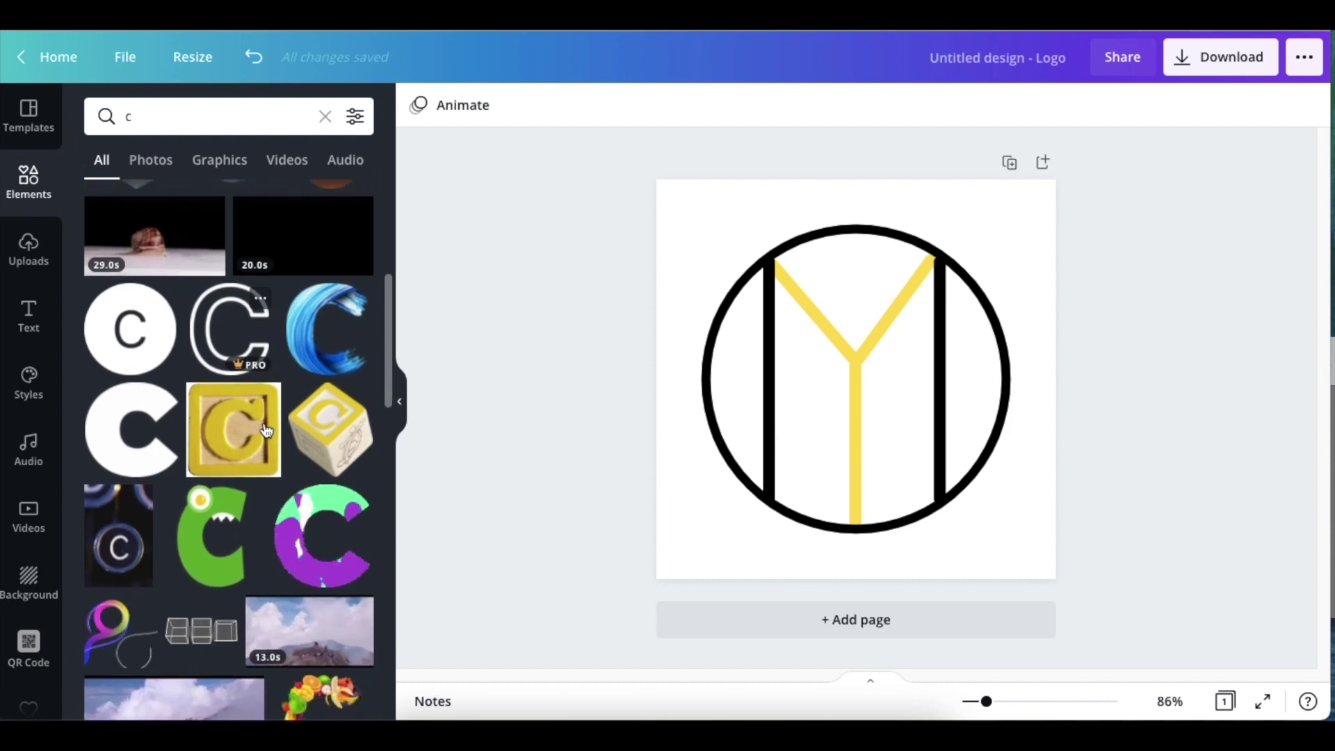
scroll(266, 431, down, 5)
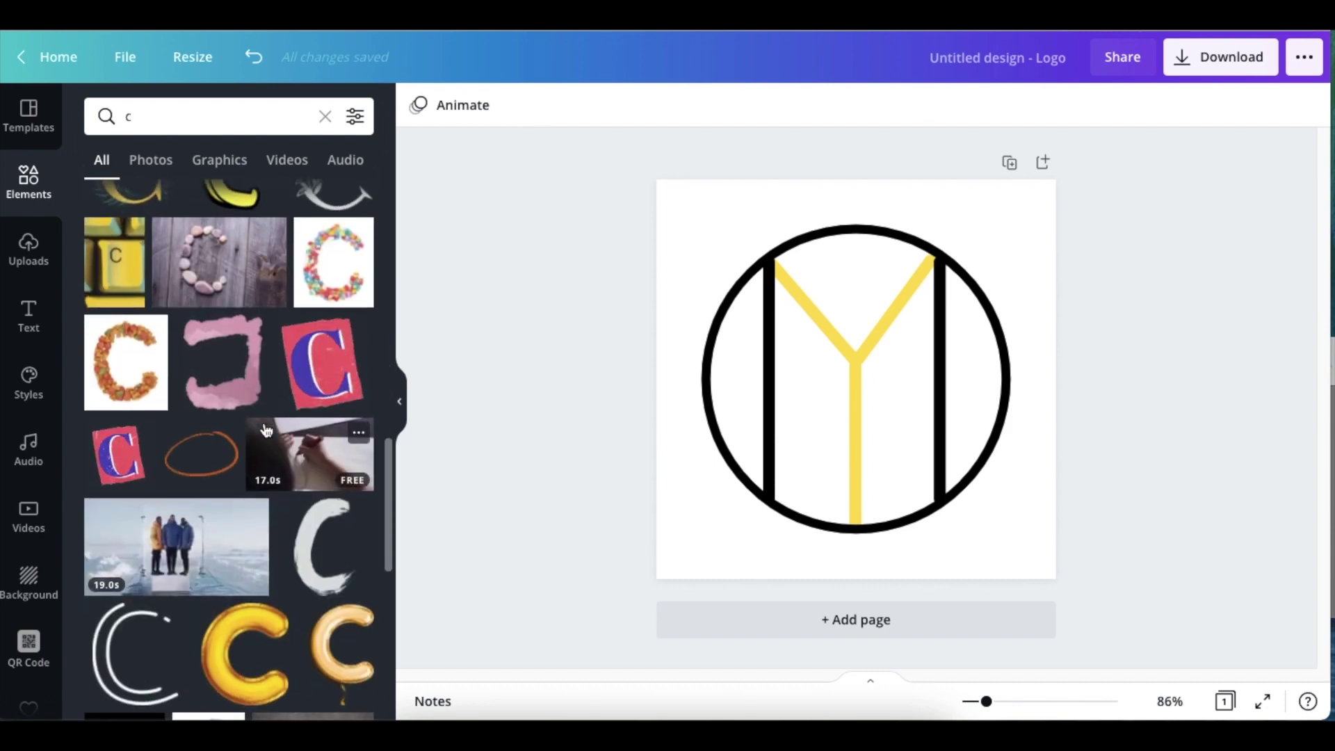
scroll(266, 429, up, 10)
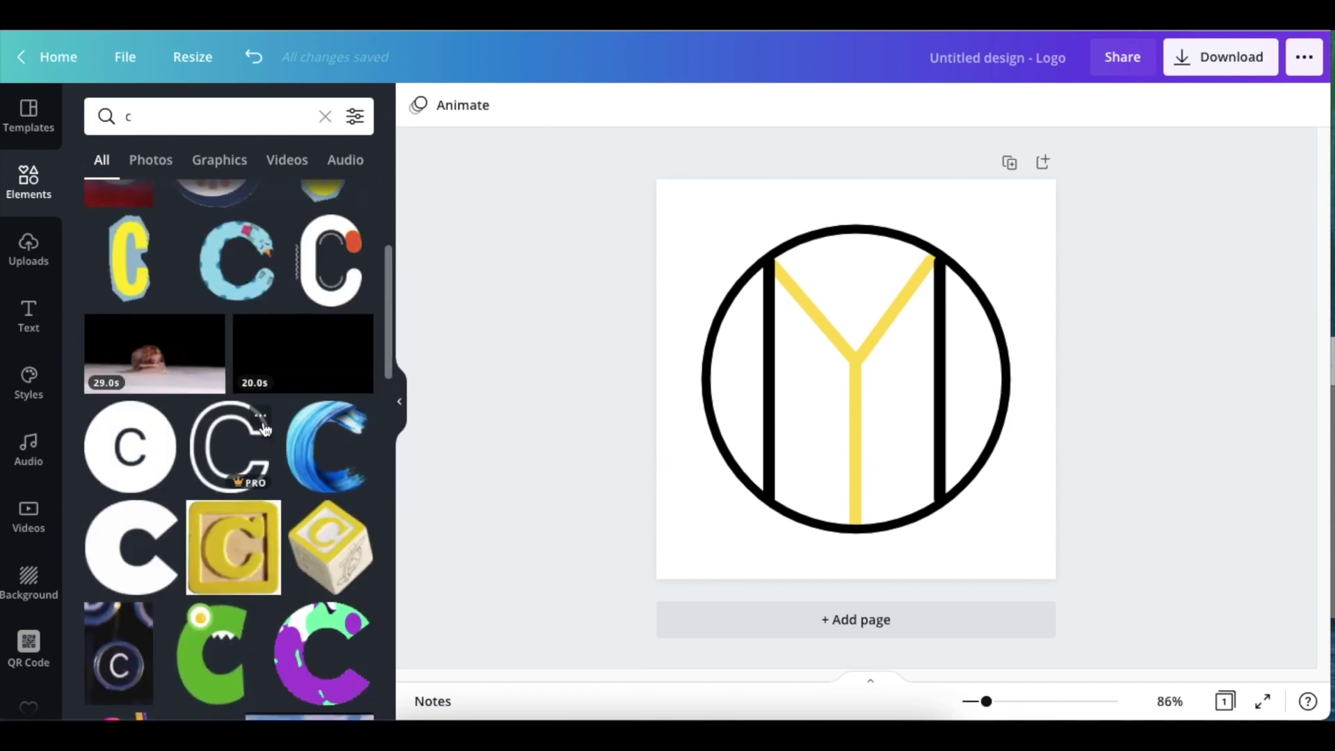
scroll(265, 428, up, 5)
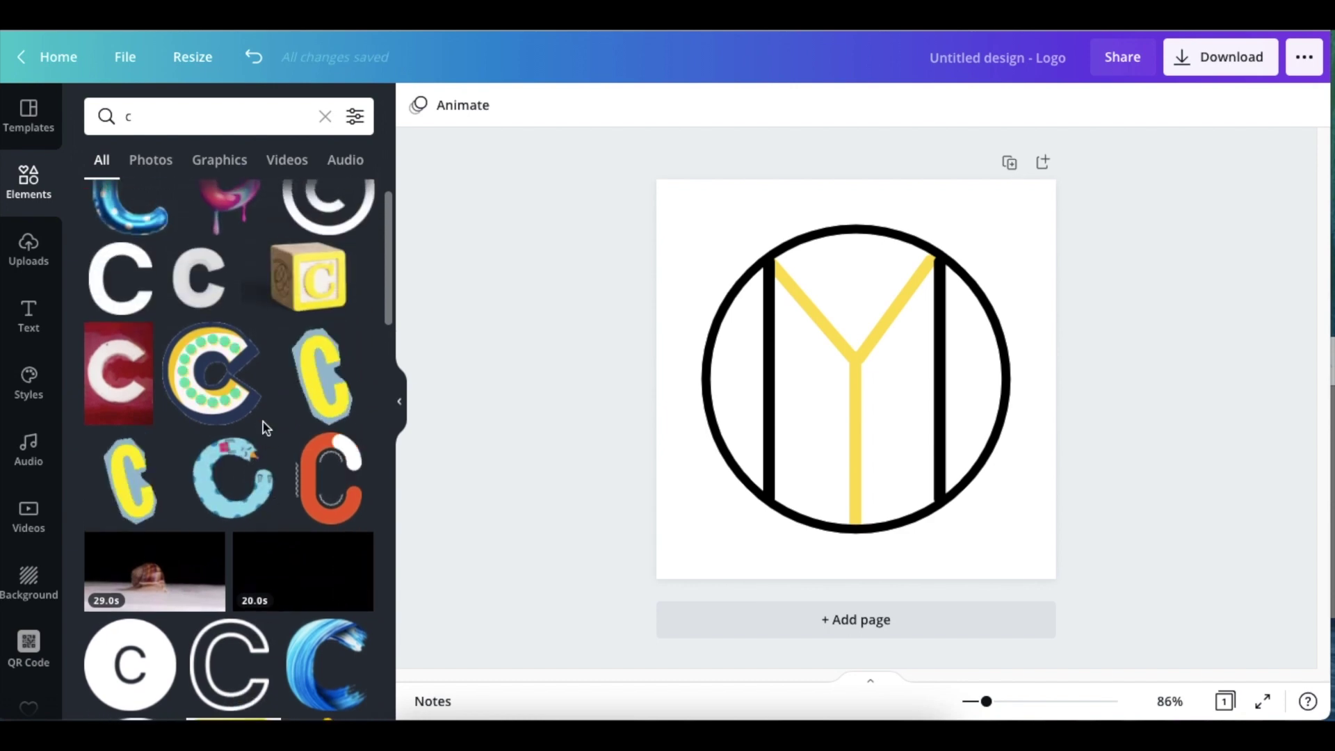
click(142, 280)
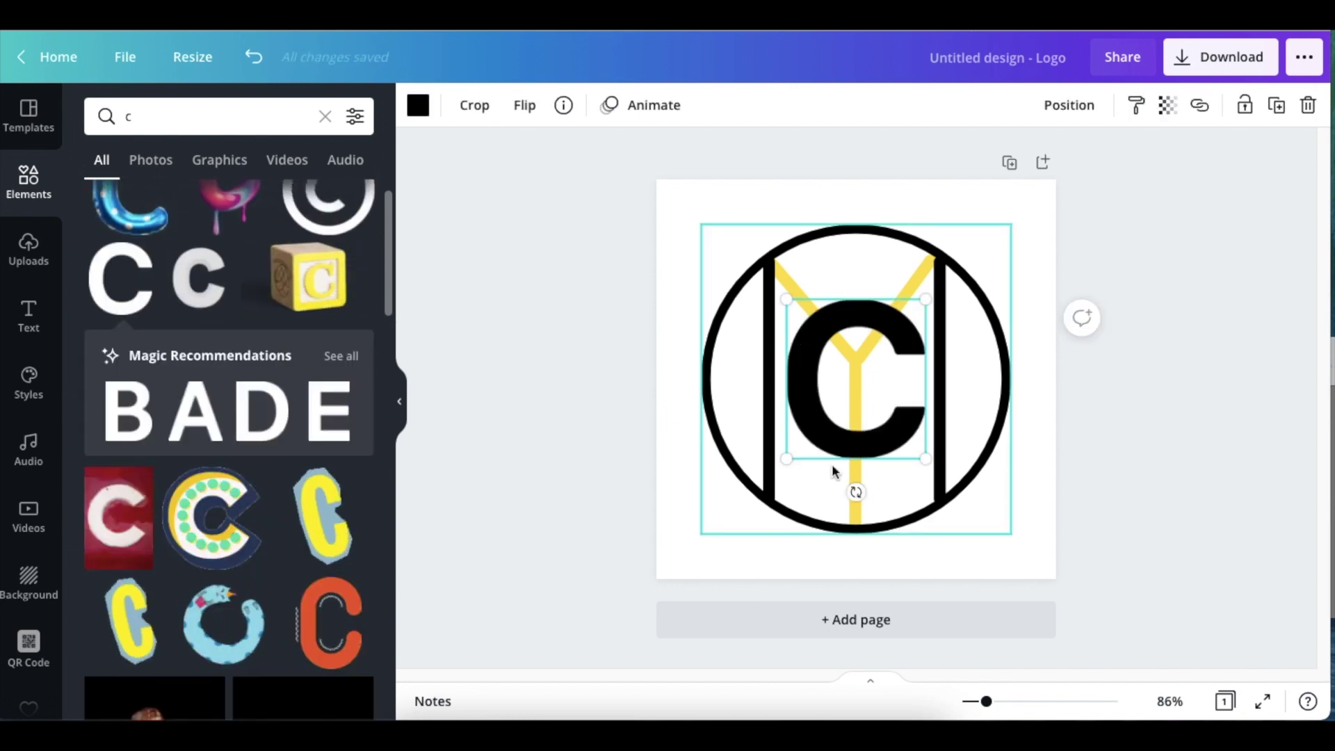
Step: Shrink the letter C to about 40 by 46 and place it inside the ring, just right of the right black bar
drag(919, 459, 804, 338)
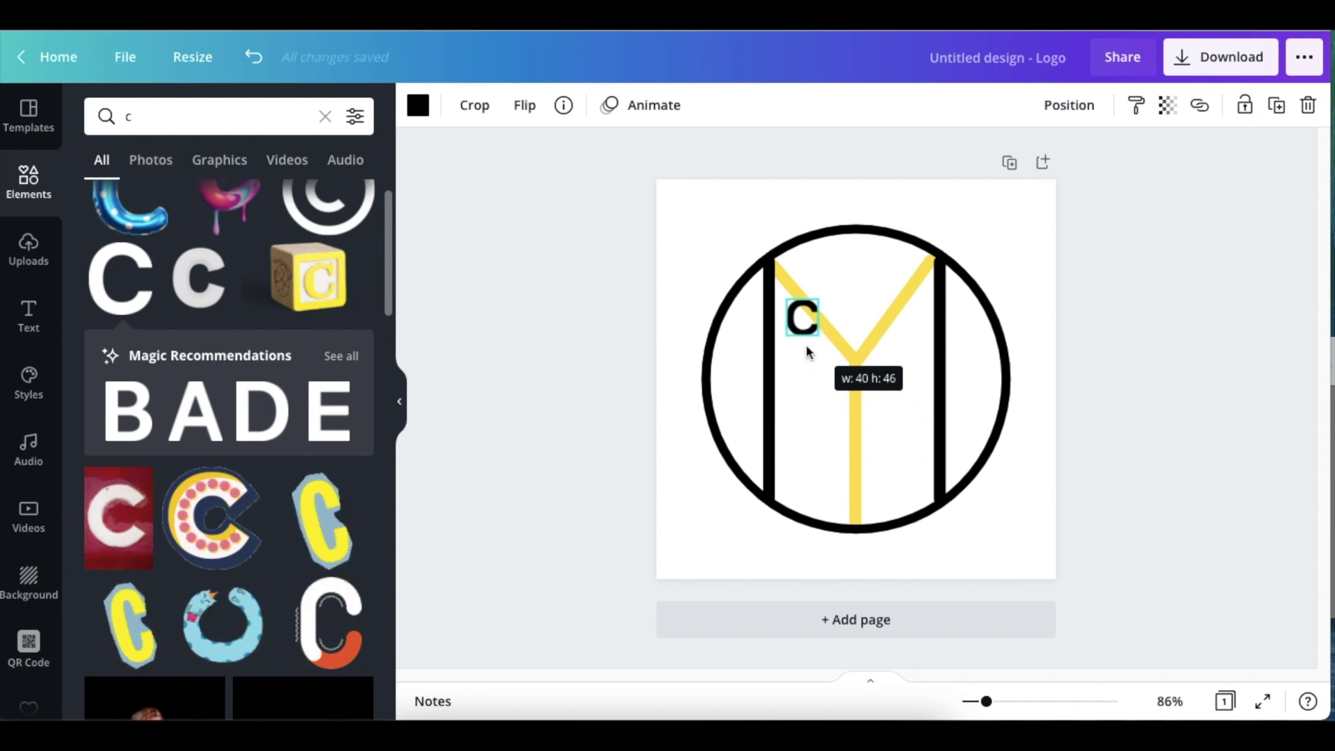
drag(816, 366, 979, 434)
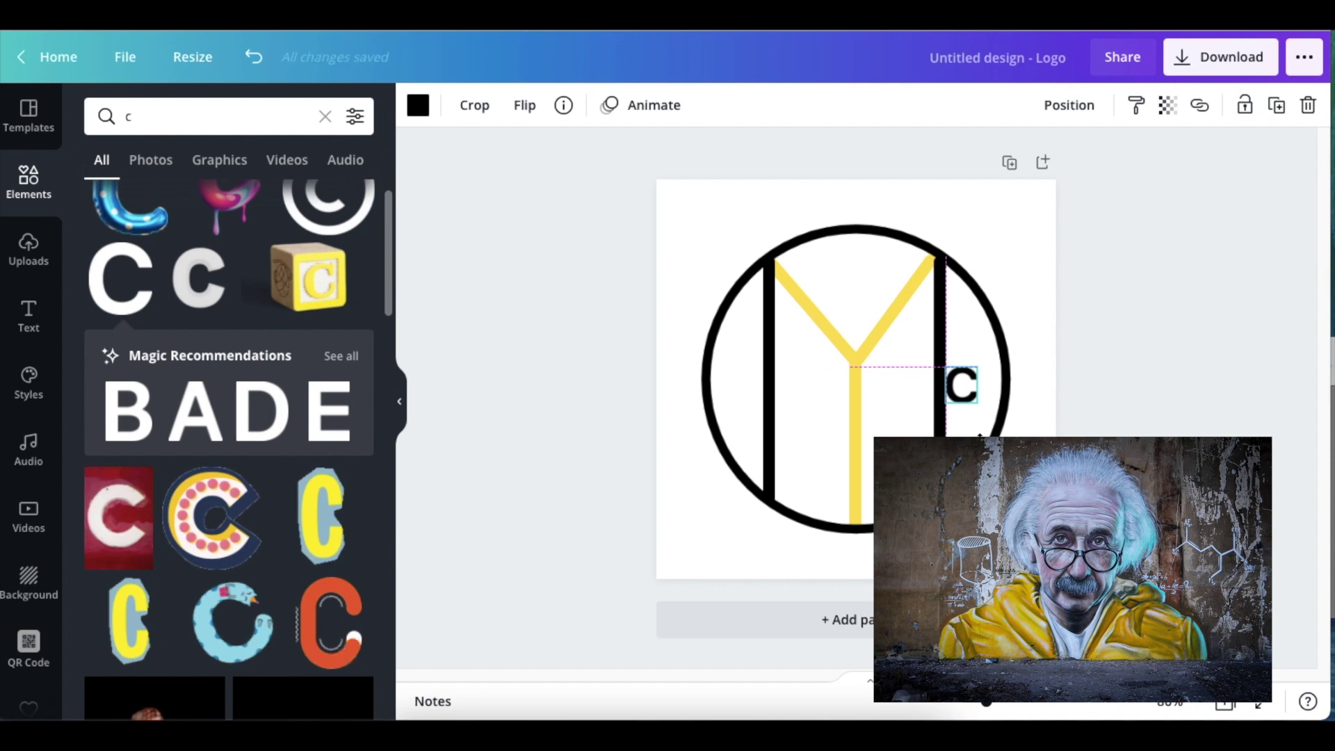
click(897, 417)
click(935, 405)
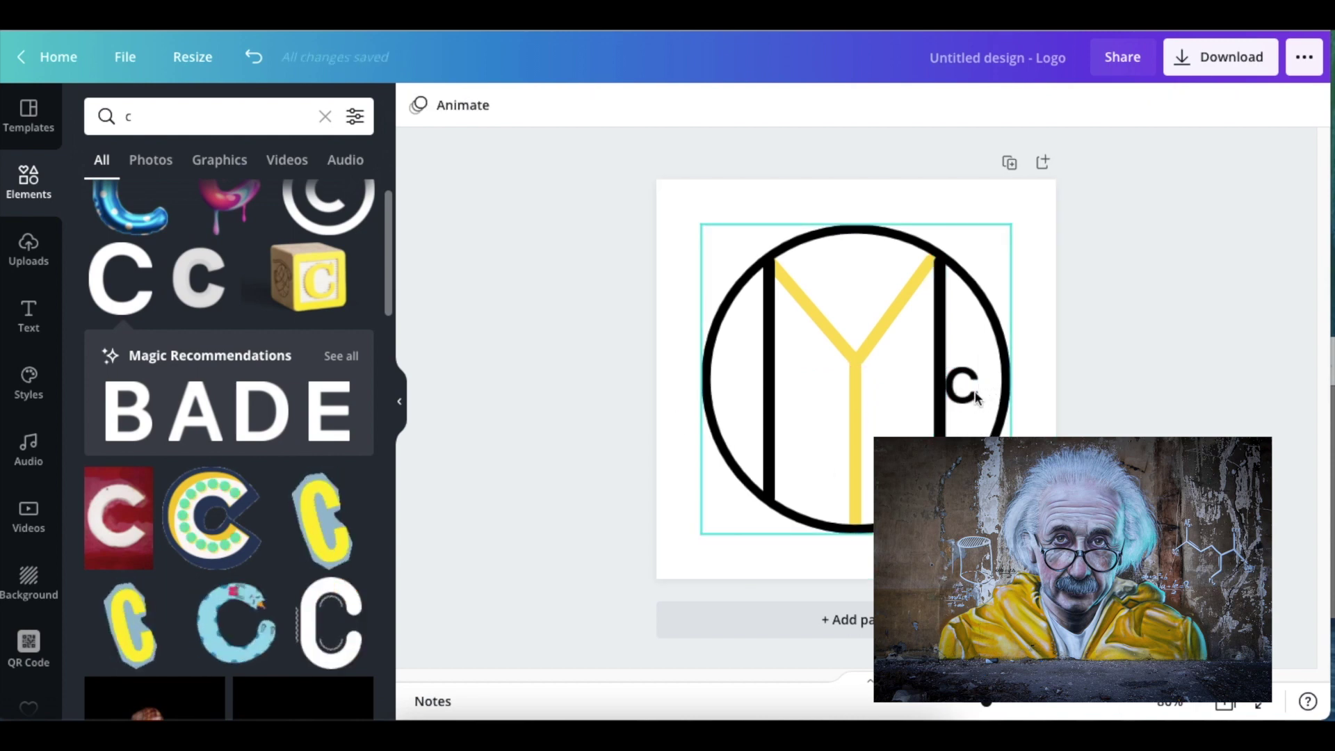
click(963, 385)
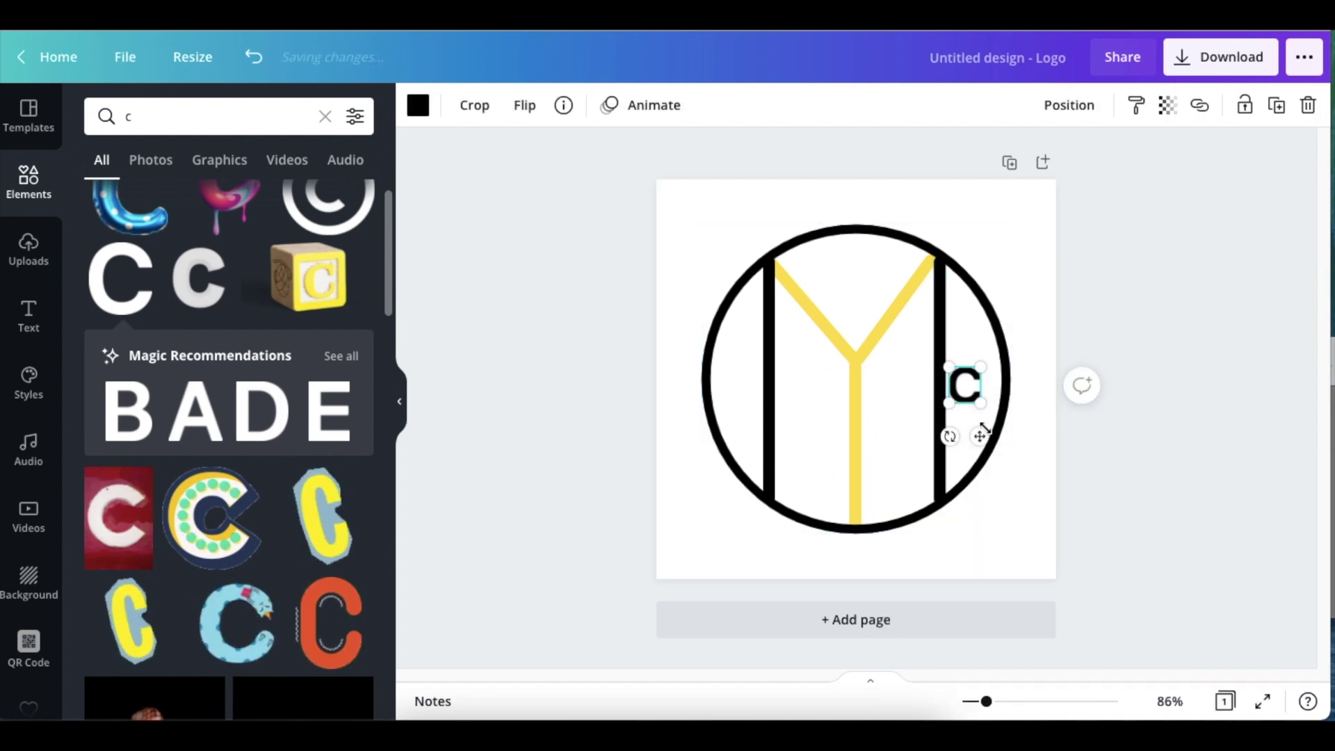
click(559, 379)
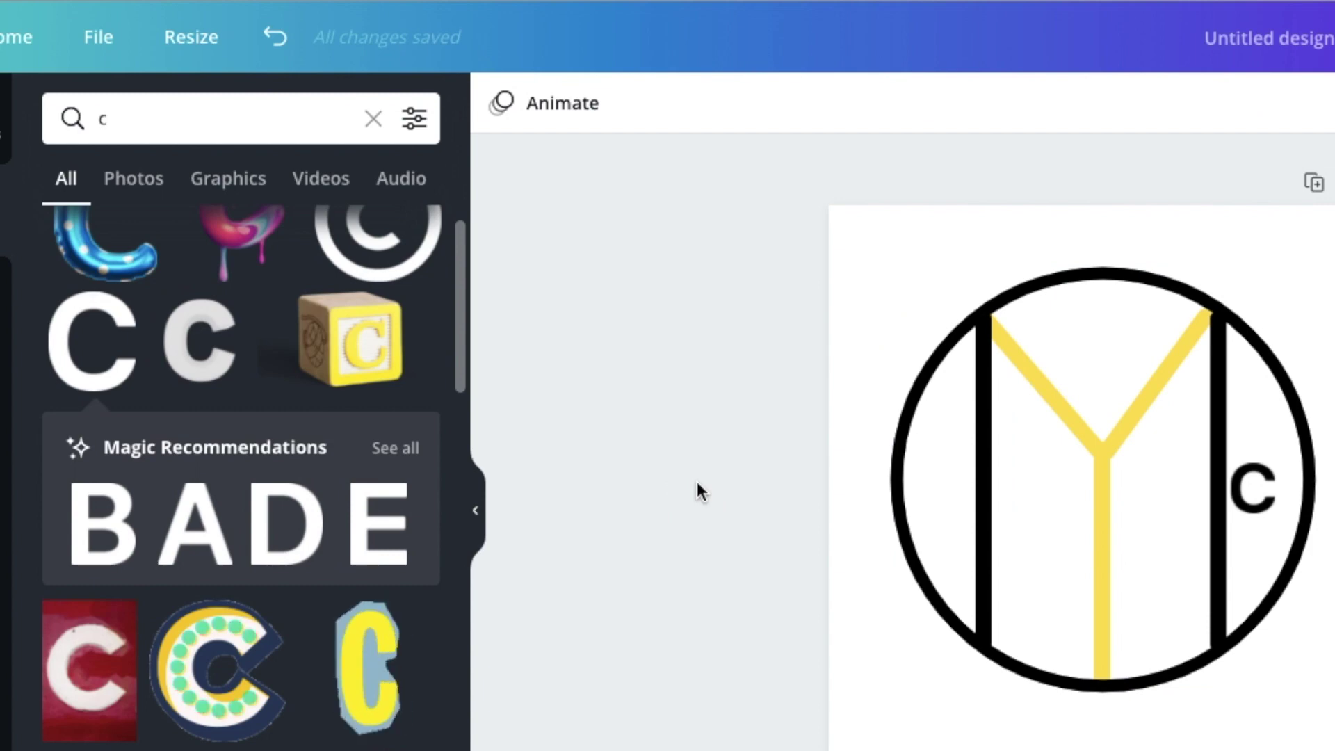
Step: Add a text box reading "2" in Montserrat Extra-Bold and color it with the document's yellow
key(t)
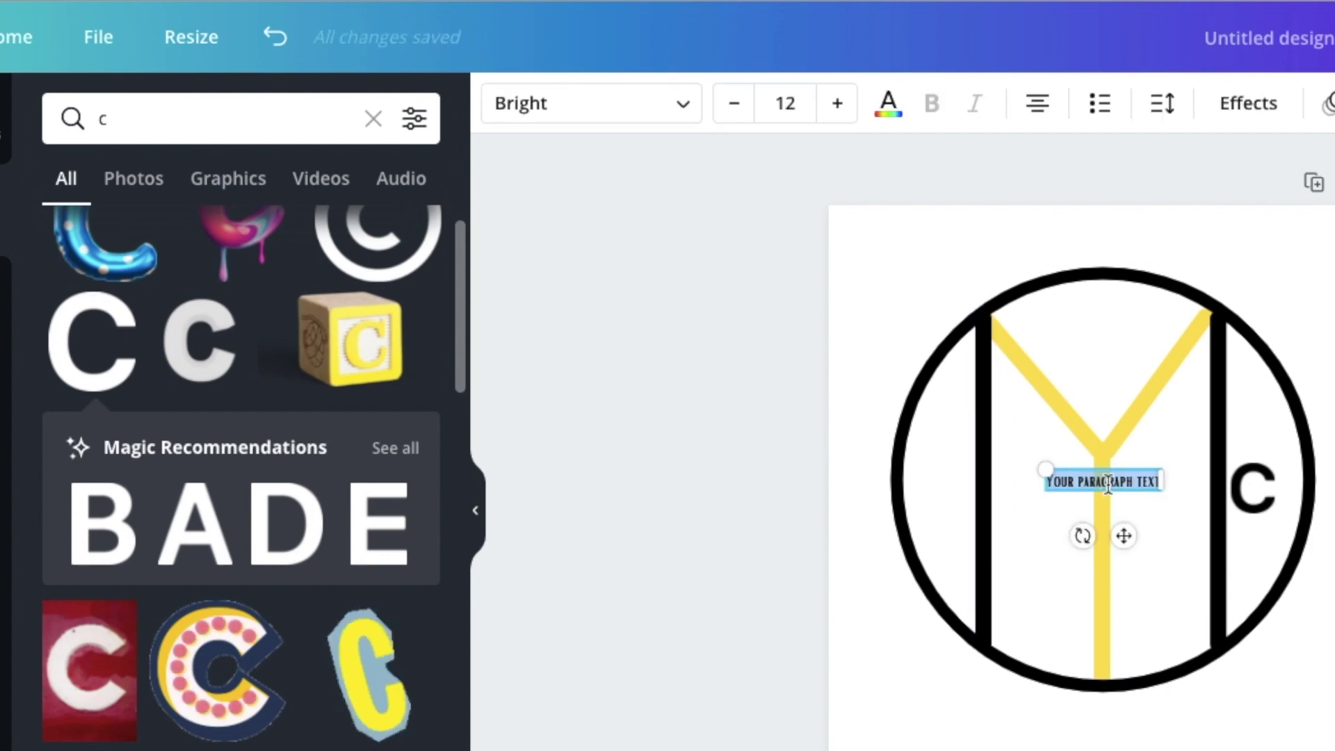
key(BackSpace)
click(672, 106)
click(219, 300)
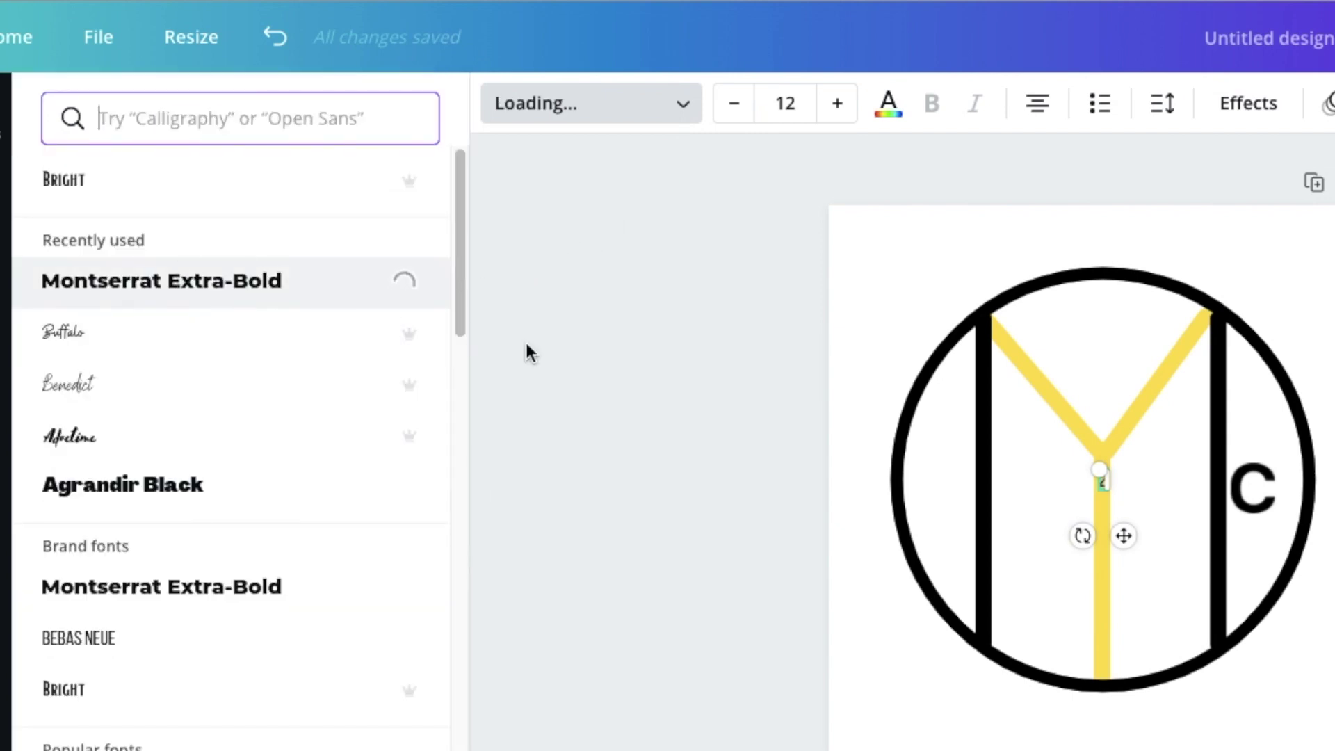
click(888, 105)
click(206, 236)
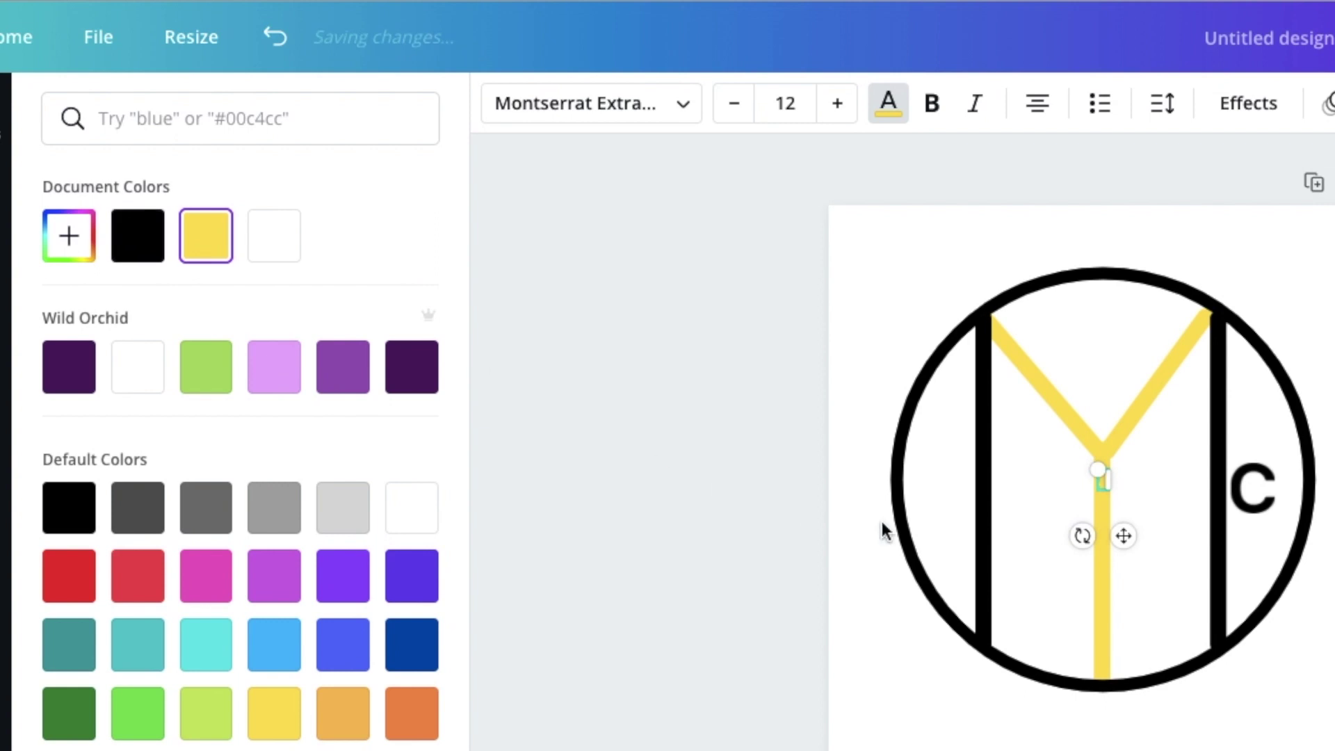
Step: Enlarge the yellow 2 to font size 23,2 and position it as a superscript at the C's upper right
drag(1123, 535, 1300, 530)
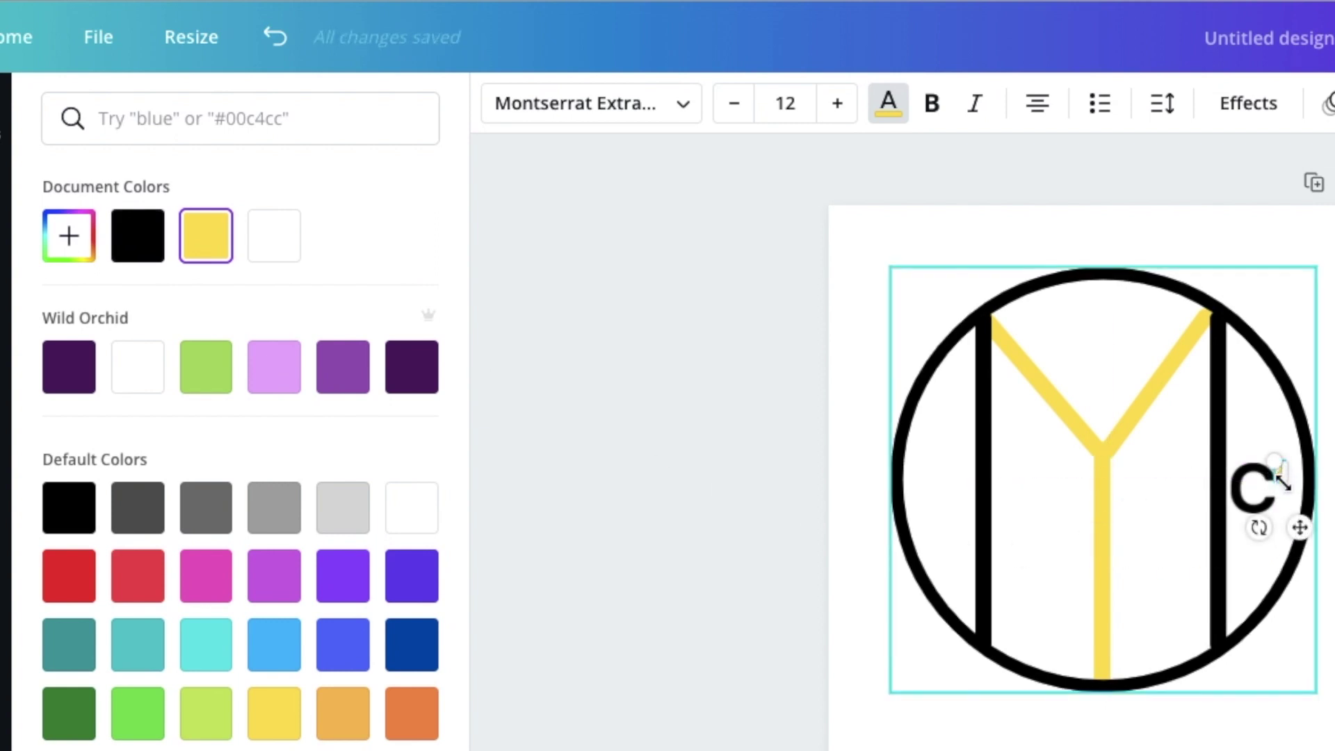
drag(1273, 462, 1254, 450)
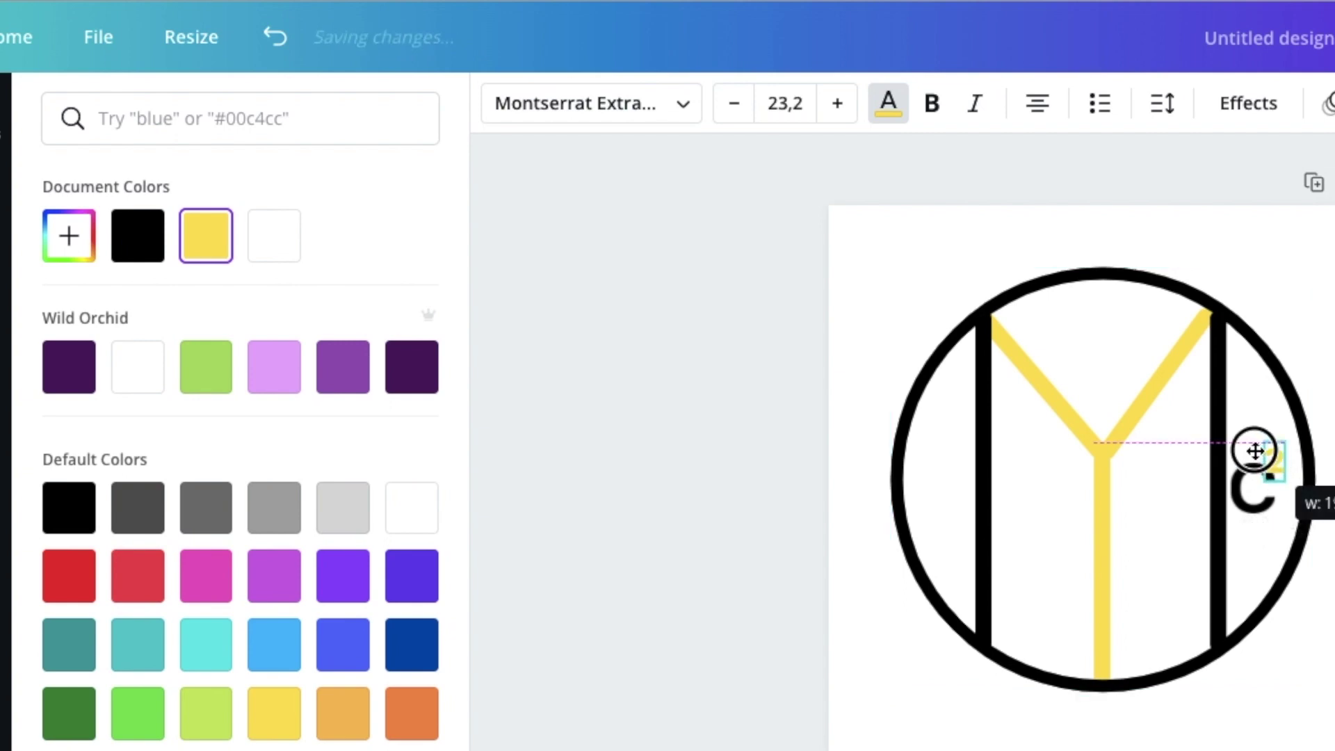
drag(1299, 526, 1309, 545)
key(Escape)
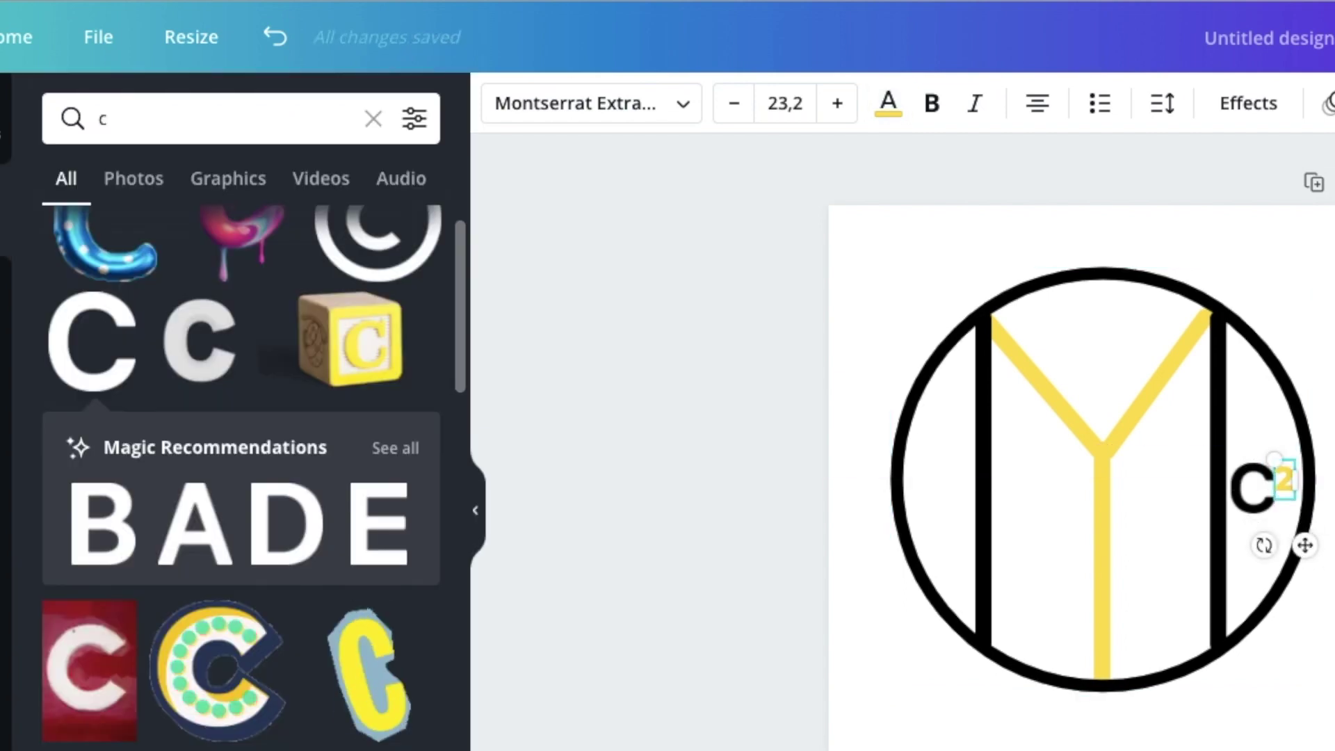
key(Escape)
click(1287, 489)
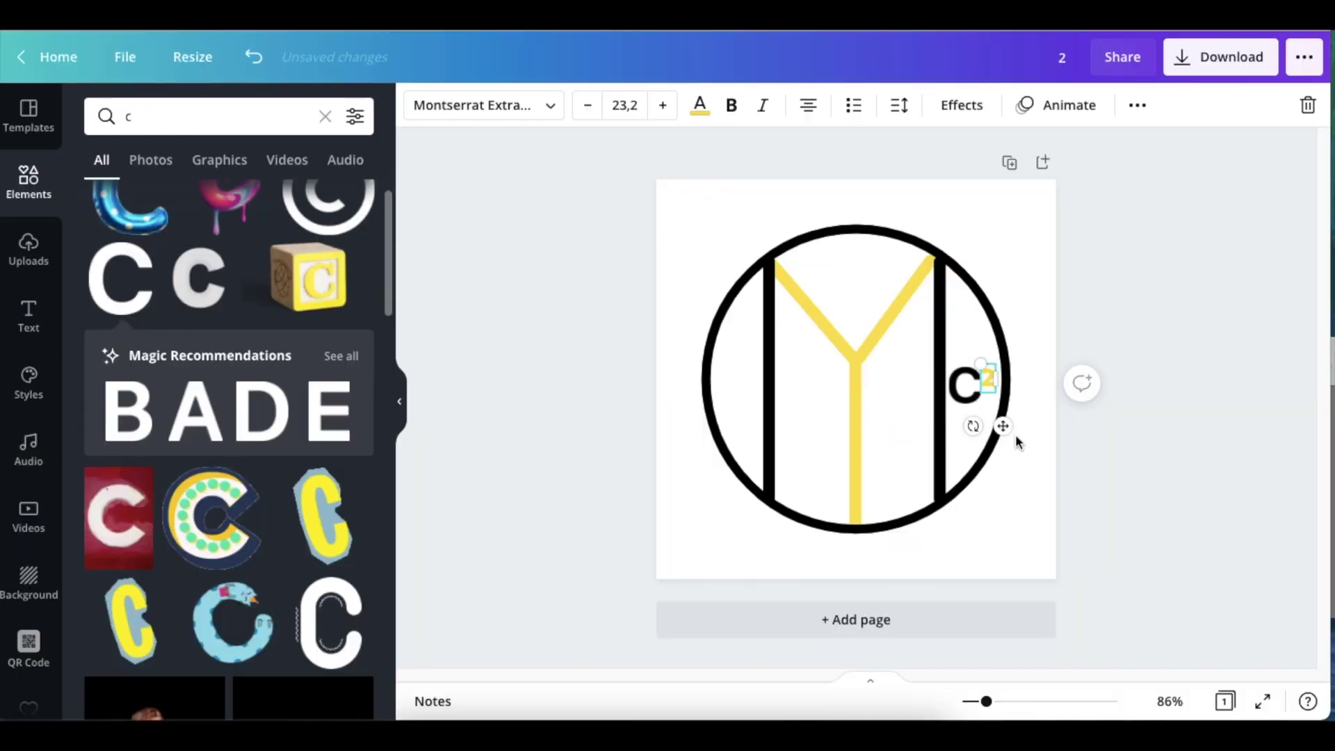
click(562, 332)
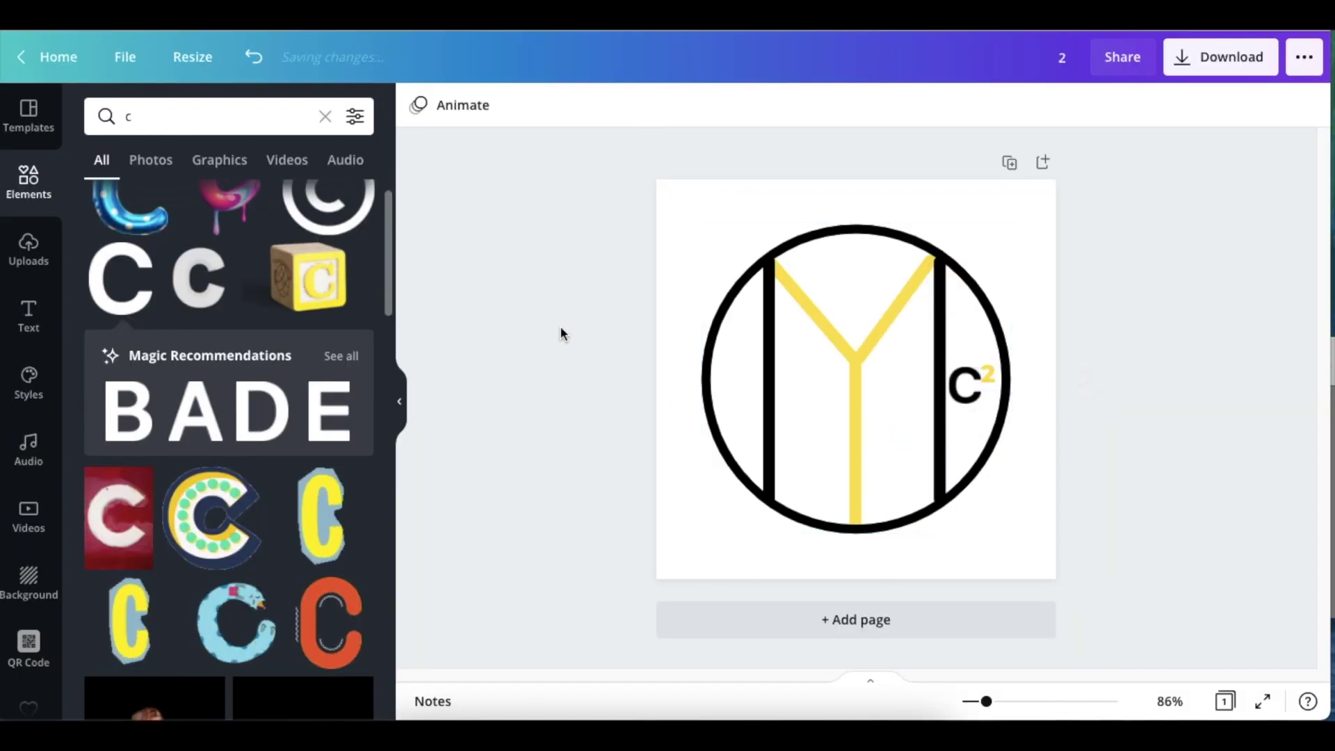
Step: Add a new text box reading "Maths"
key(t)
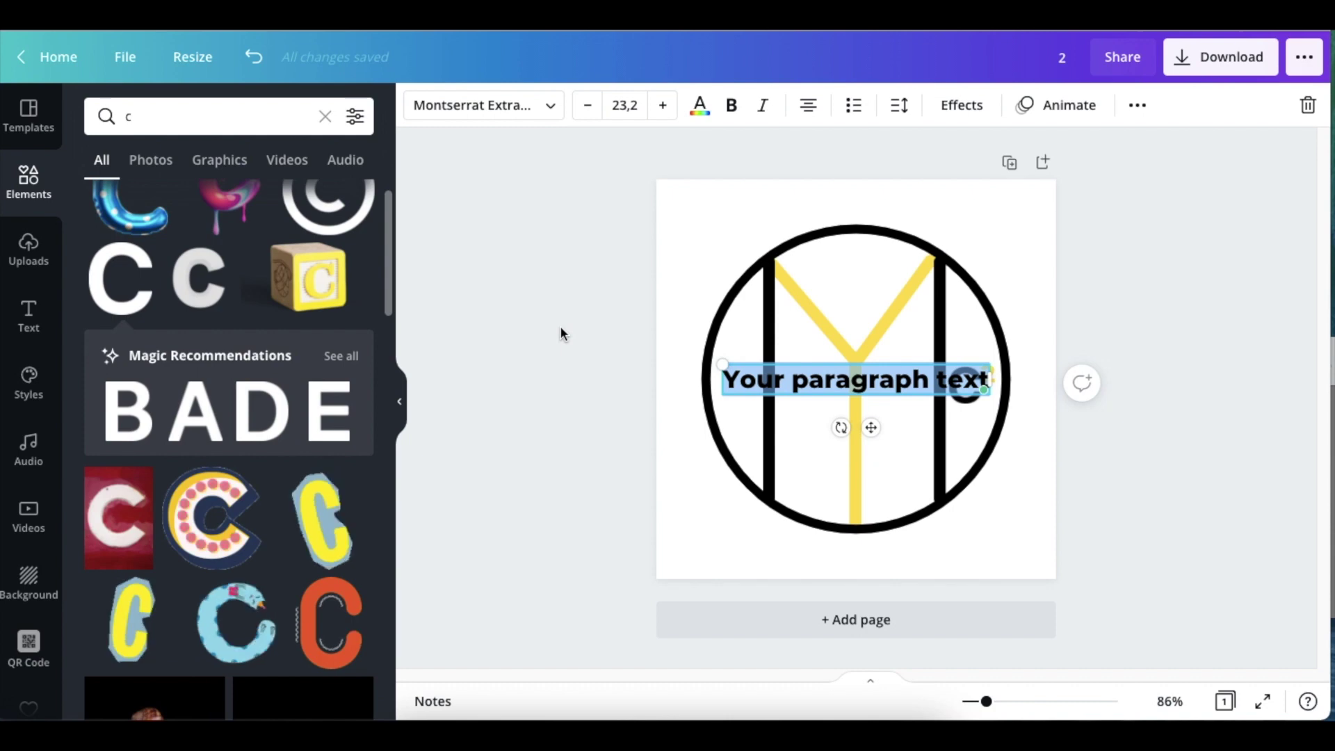
text(m)
key(BackSpace)
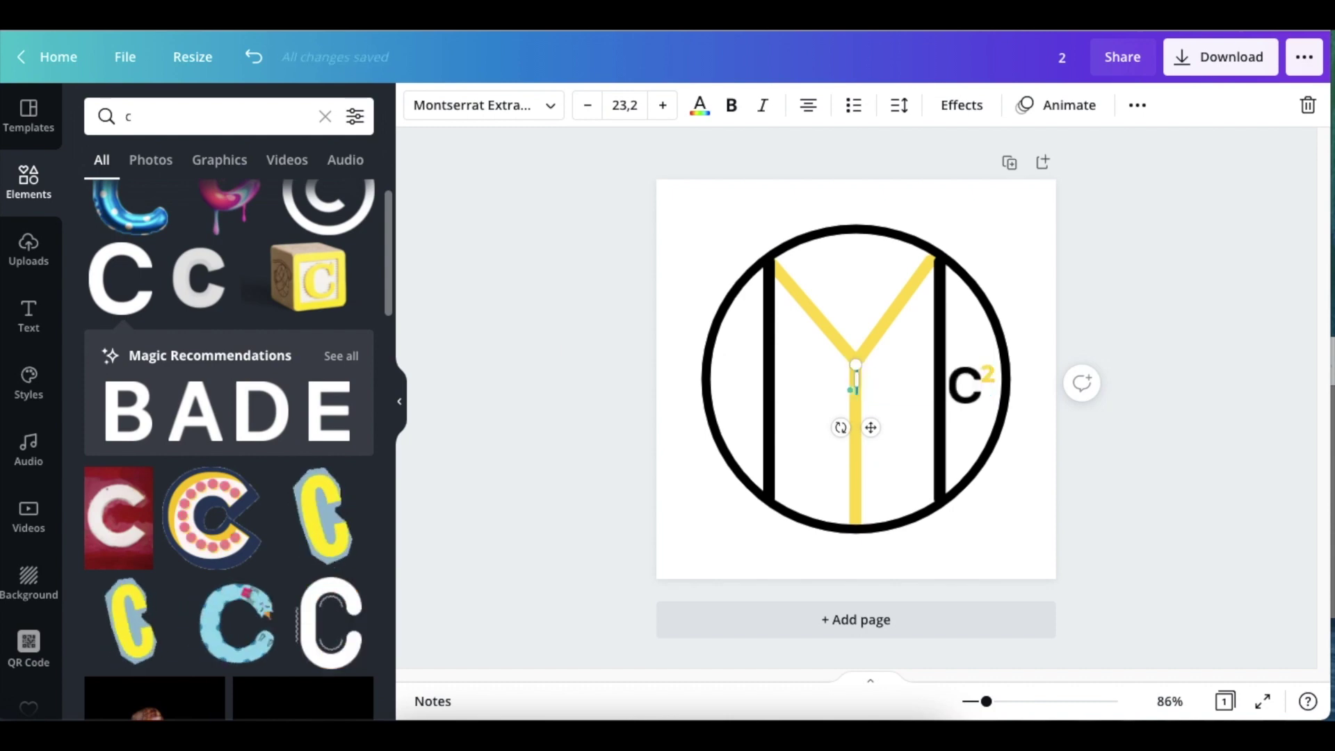
text(Maths)
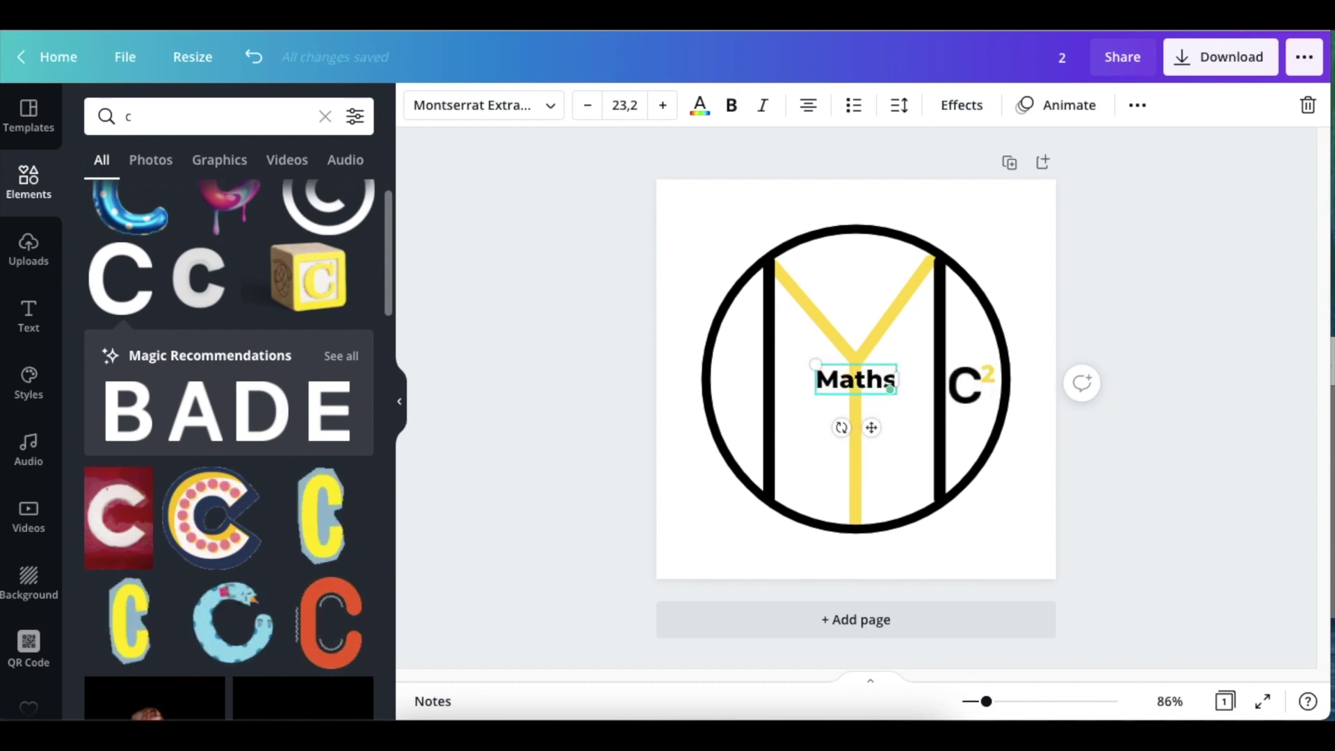
Step: Extend the Maths text to read "MathsYaseMzansi" and move it just below the black ring, centered
text(Yaw)
key(BackSpace)
text(se)
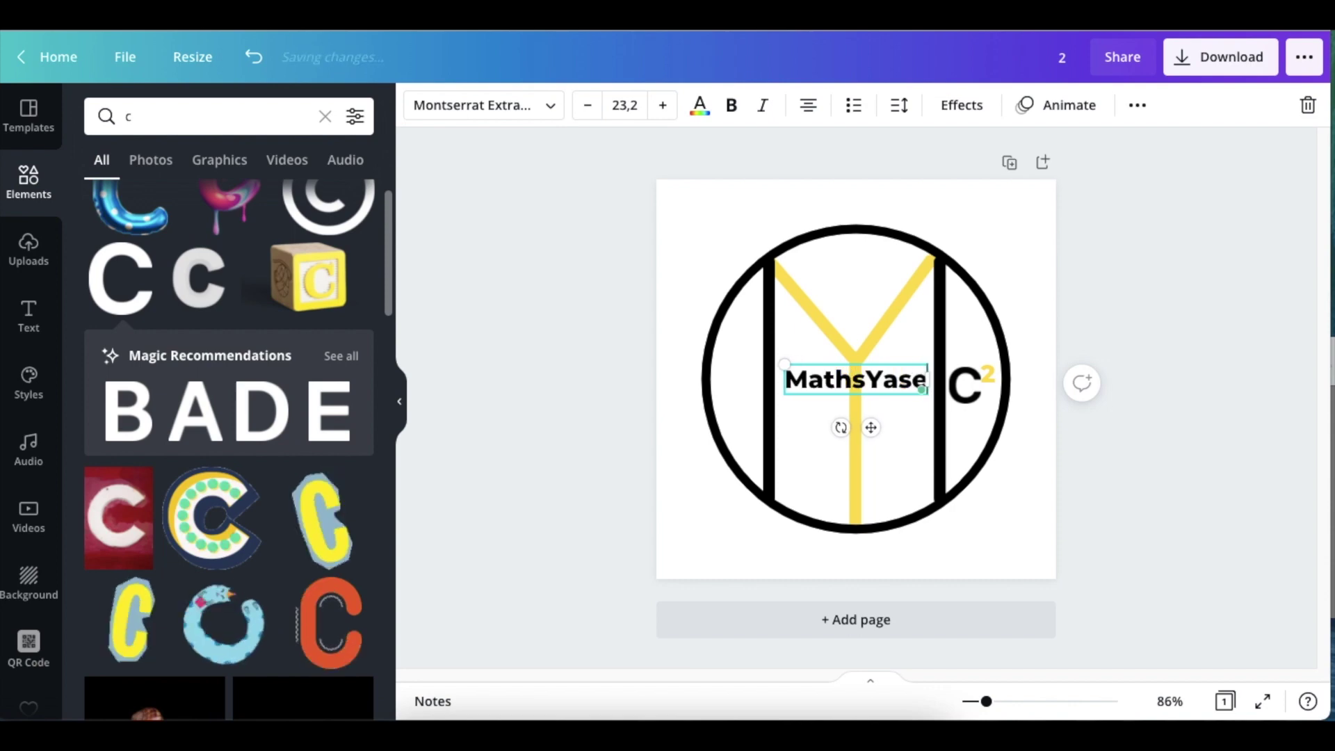
text(Mzansi)
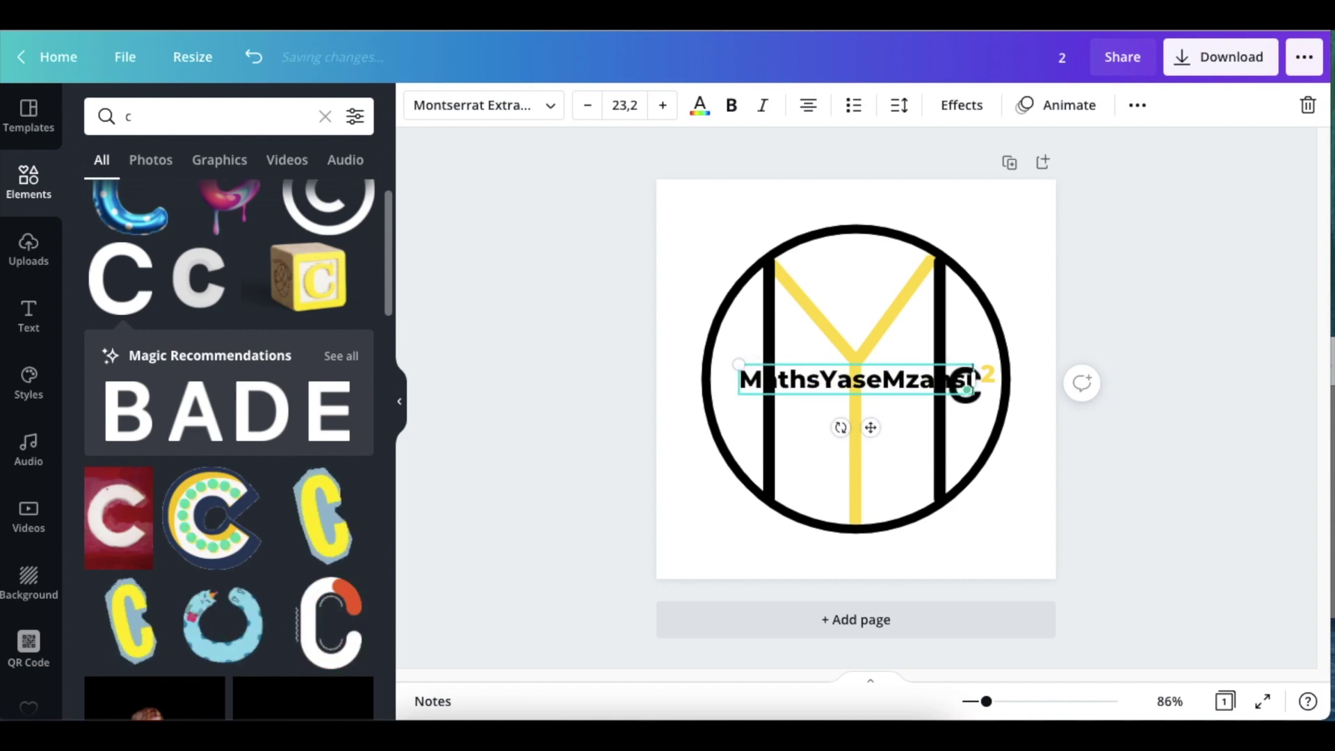
drag(870, 427, 875, 596)
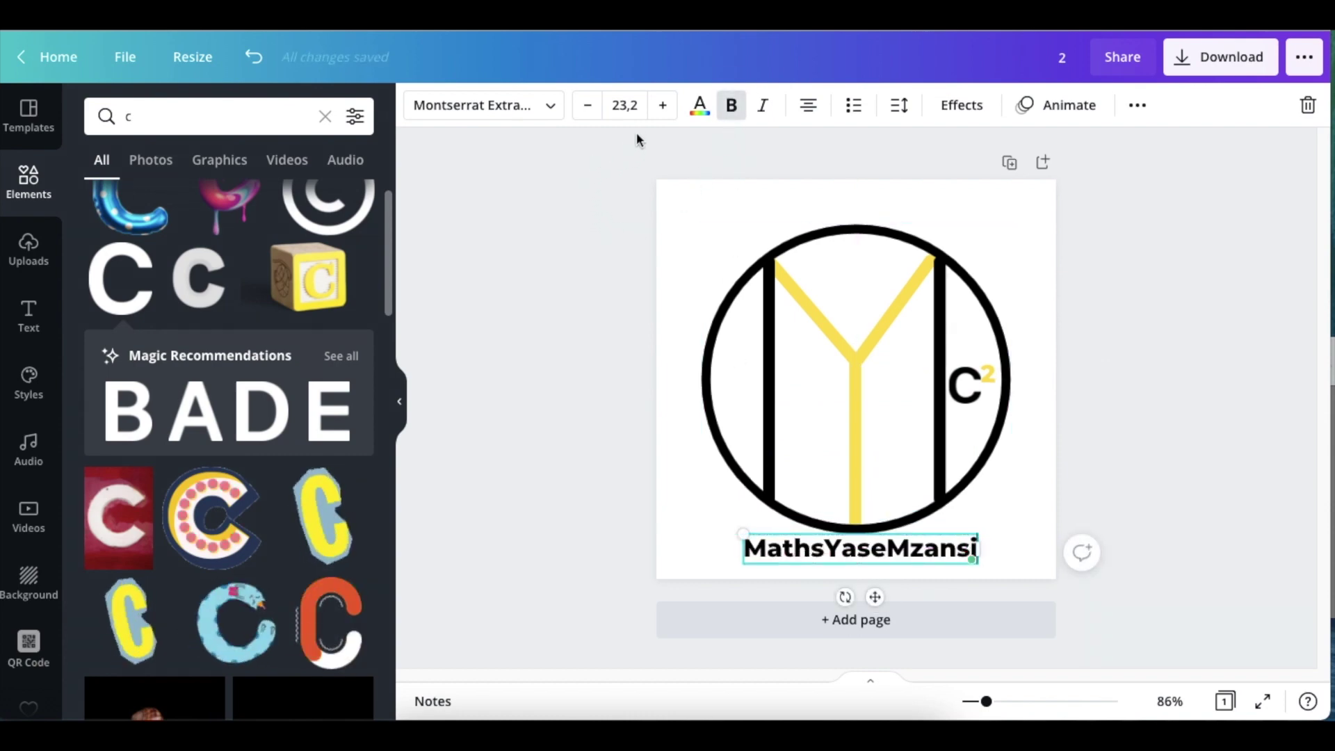
Step: Set the MathsYaseMzansi text to font size 26,2 and color it with the document's yellow
click(662, 105)
click(662, 105)
click(662, 105)
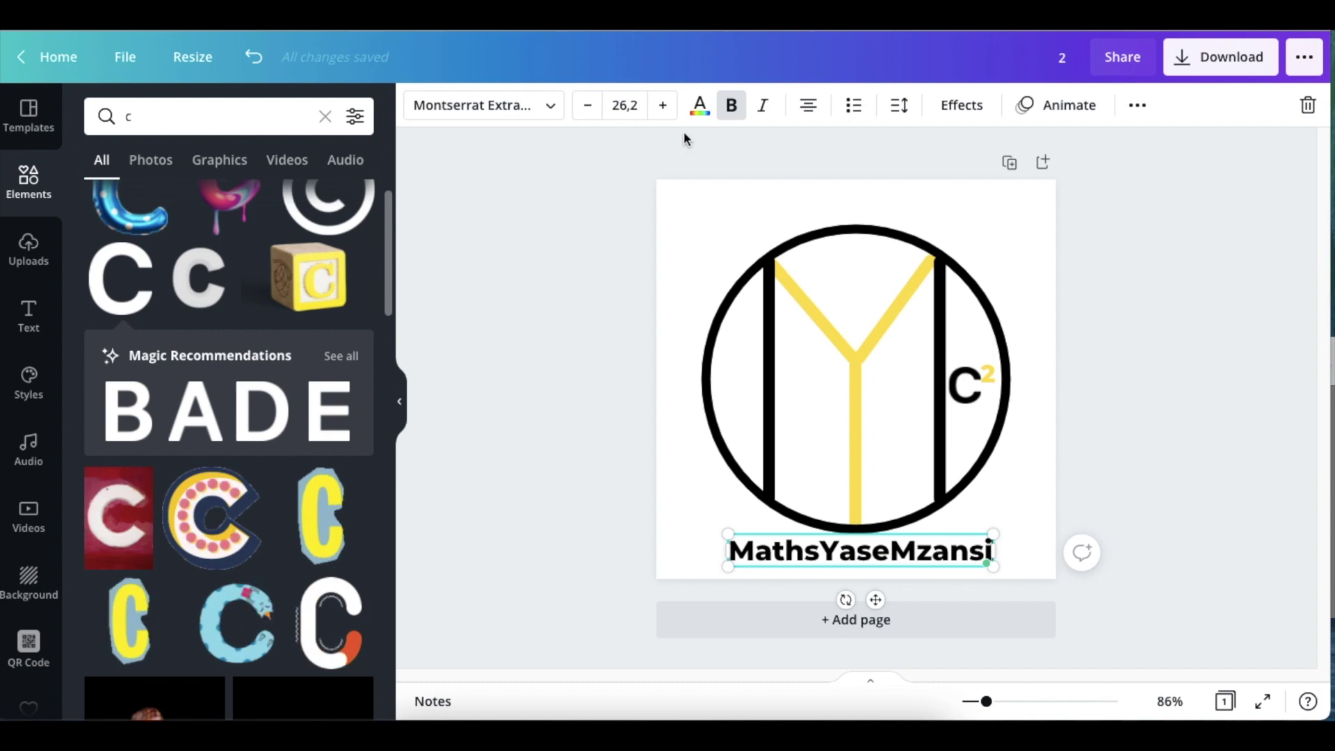
click(699, 105)
click(200, 196)
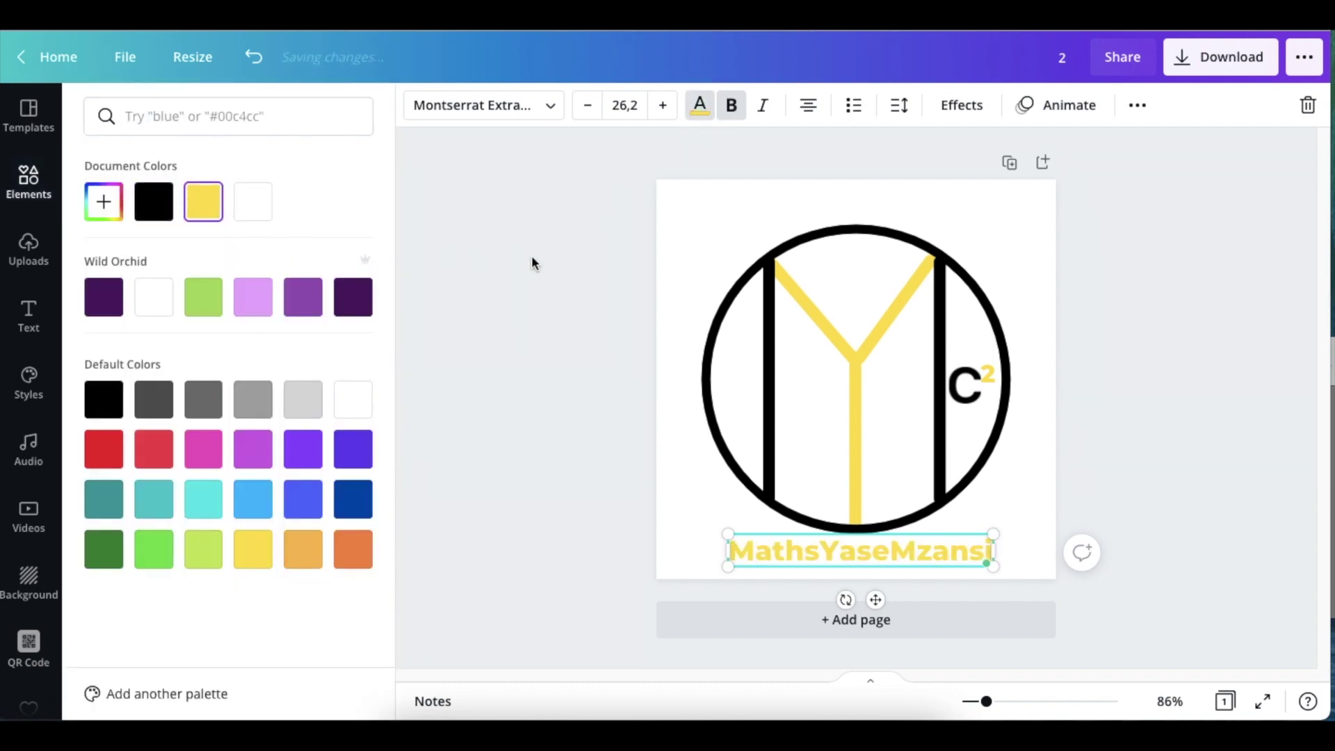
Step: Apply the Curve text shape with a value of about -36 and nudge the MathsYaseMzansi text up against the ring's lower edge
click(961, 105)
click(237, 620)
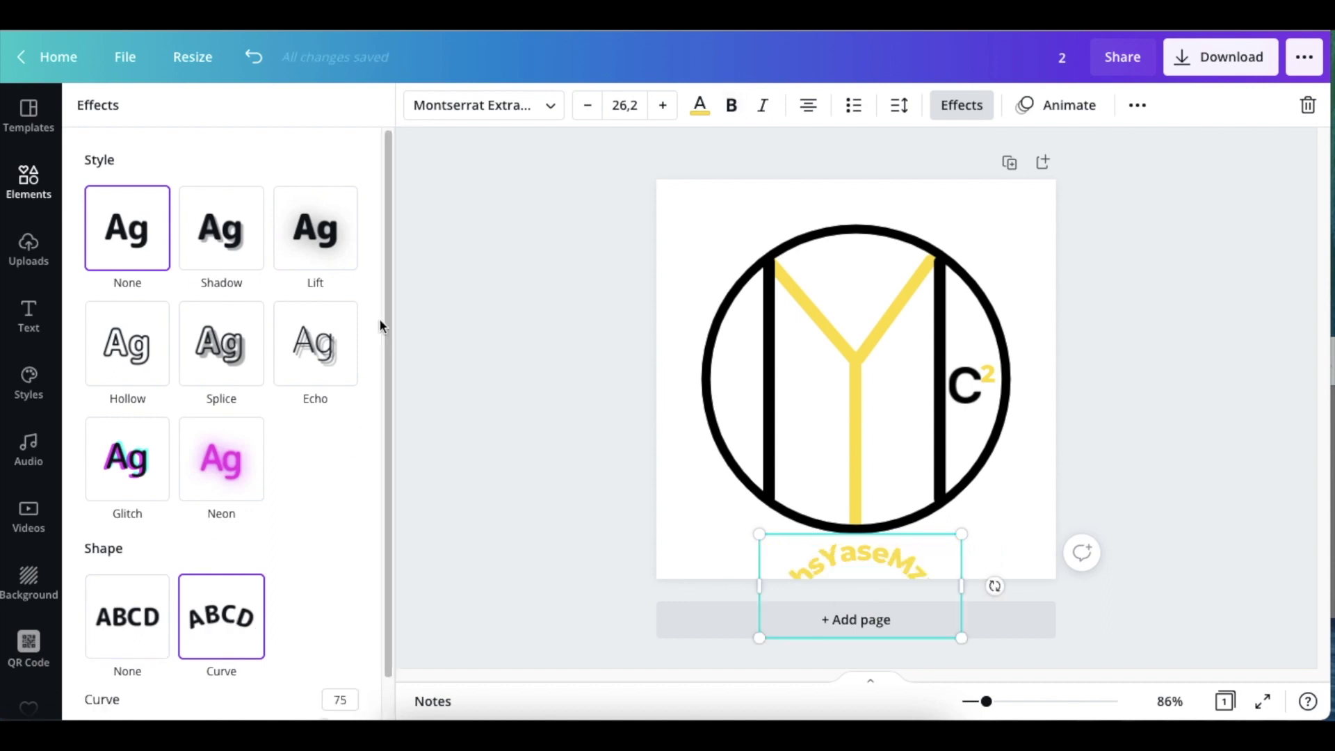
scroll(386, 320, down, 1)
drag(324, 682, 174, 685)
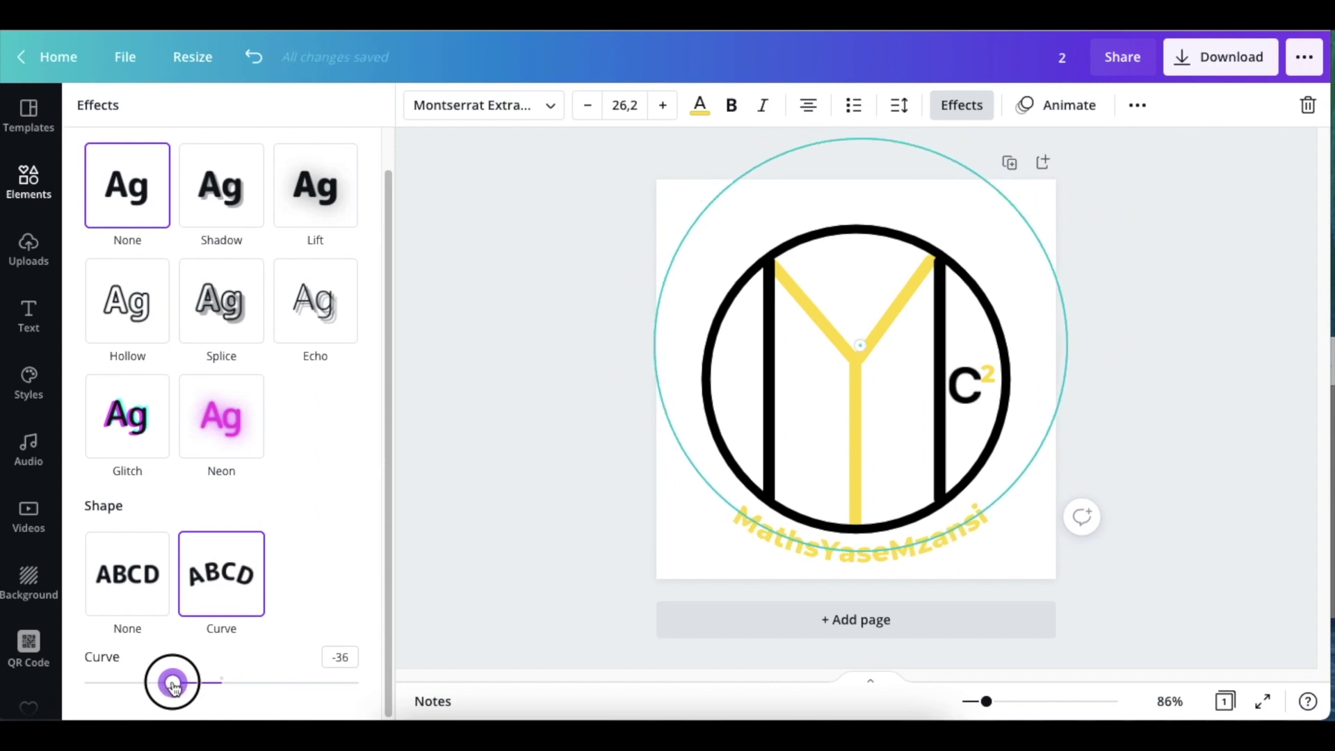
drag(173, 685, 171, 686)
click(480, 554)
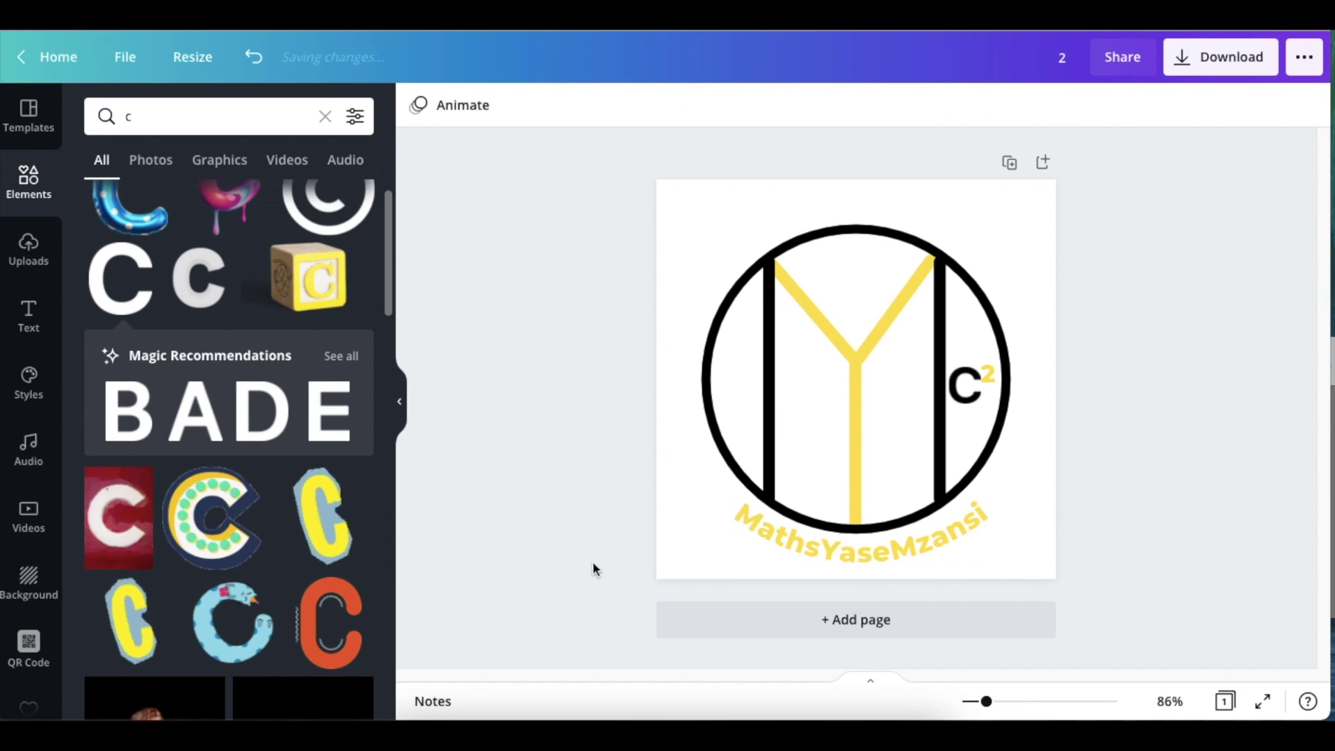
drag(847, 549, 844, 543)
click(574, 465)
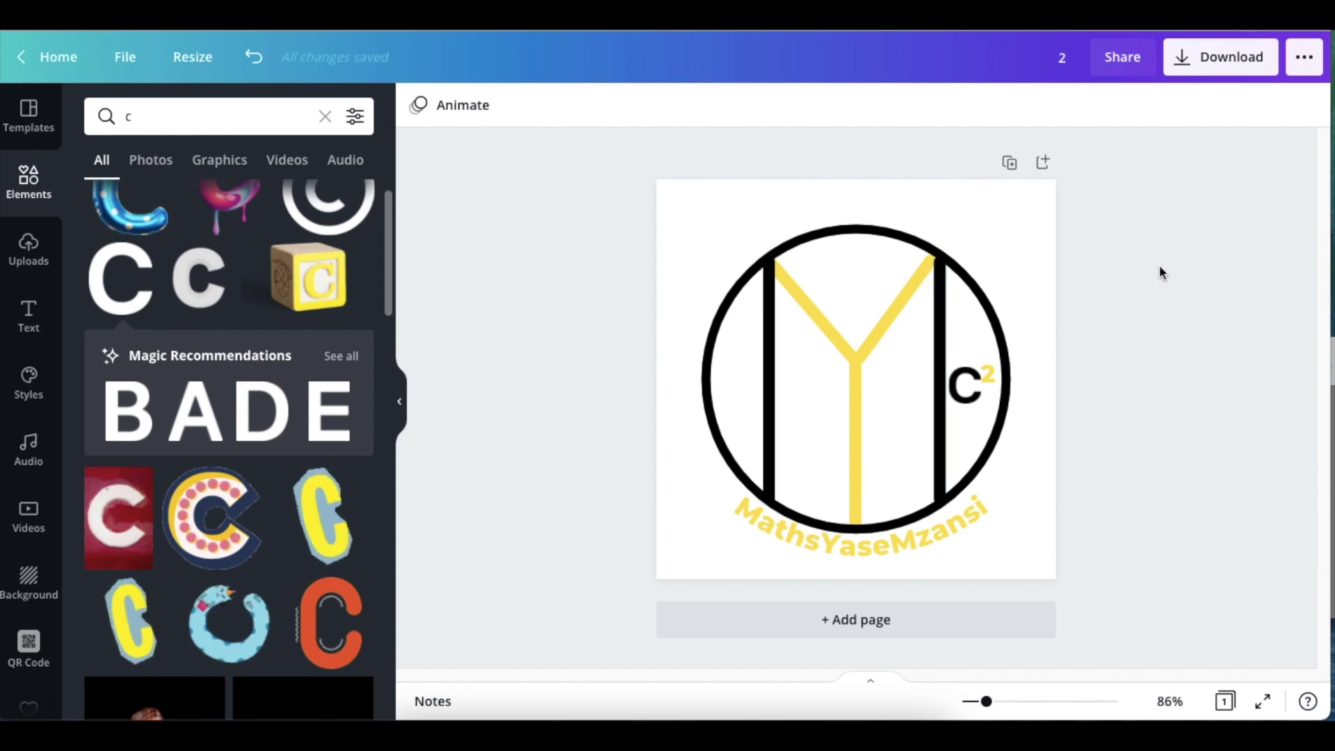
Step: Download the design as a PNG with a transparent background and dismiss the completion dialog
click(1228, 64)
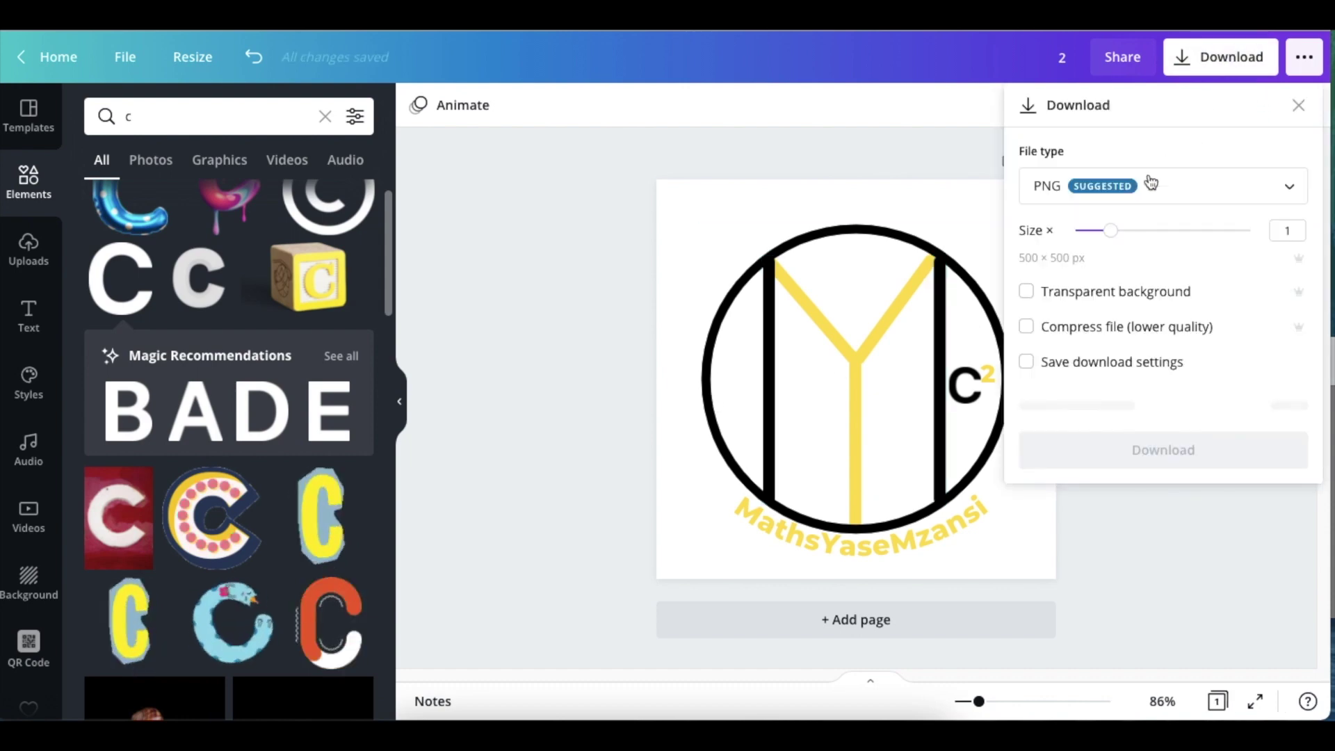
click(1027, 291)
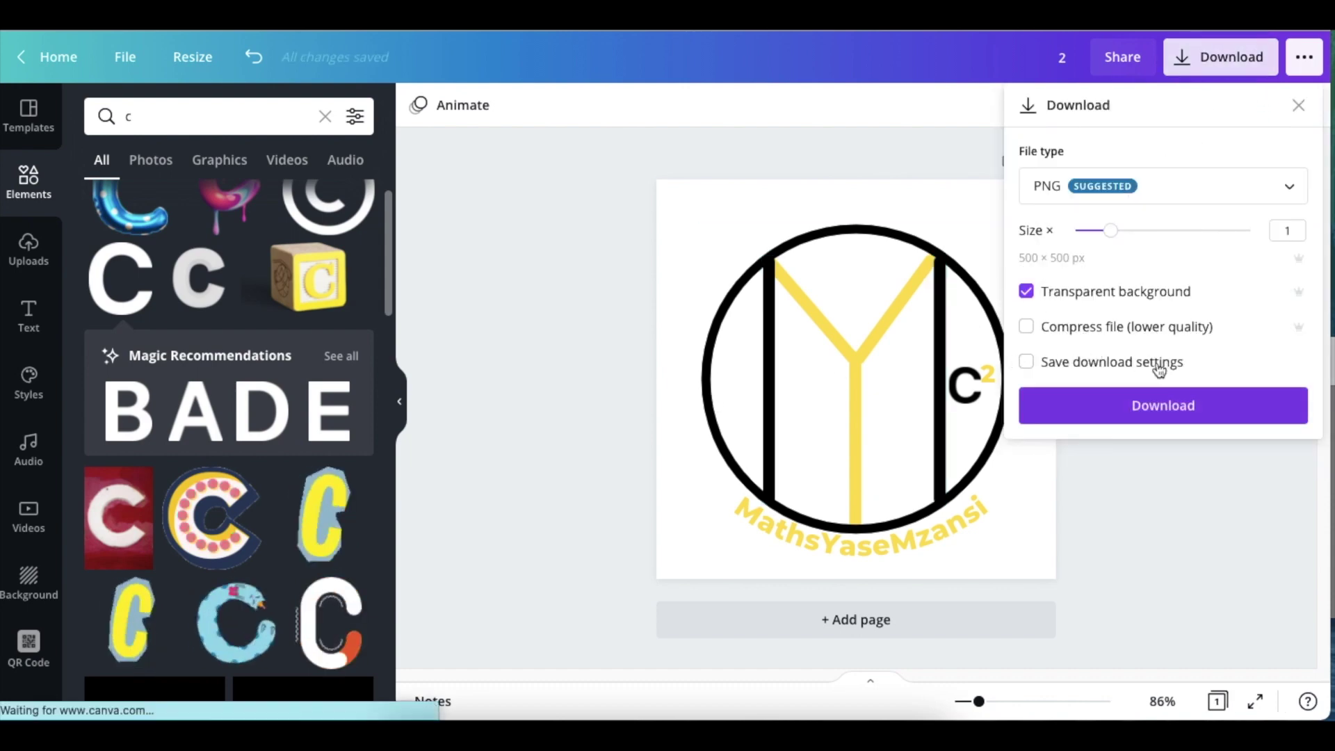
click(1135, 407)
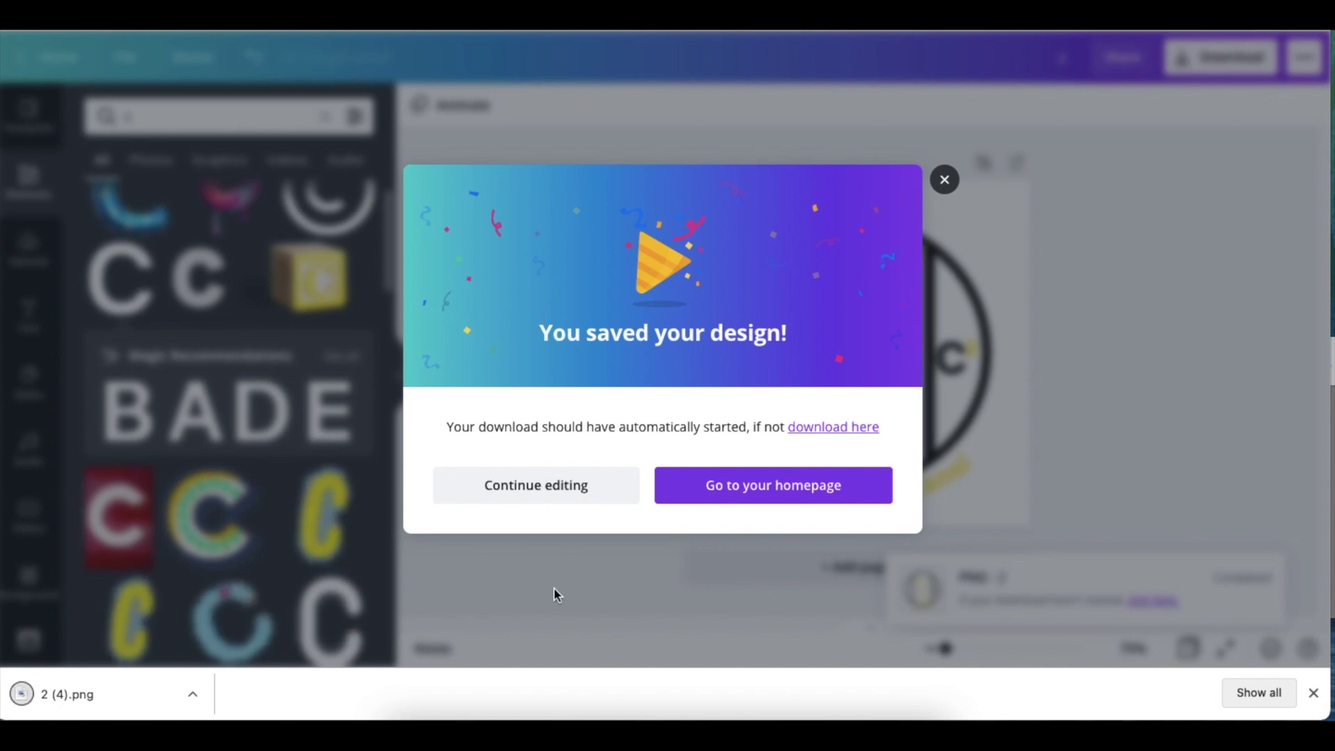
click(944, 179)
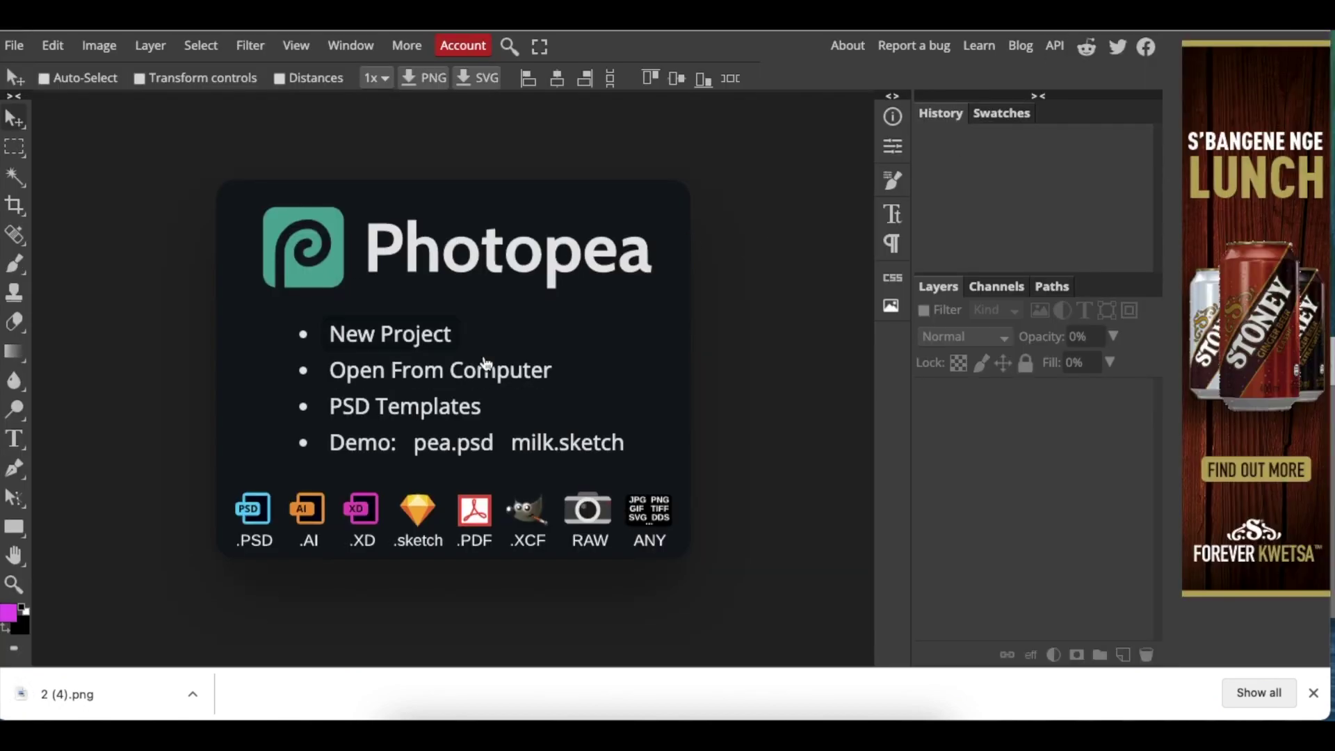
Step: Switch to Photopea and open the 3d glass window logo mockup from the Desktop folder
click(356, 394)
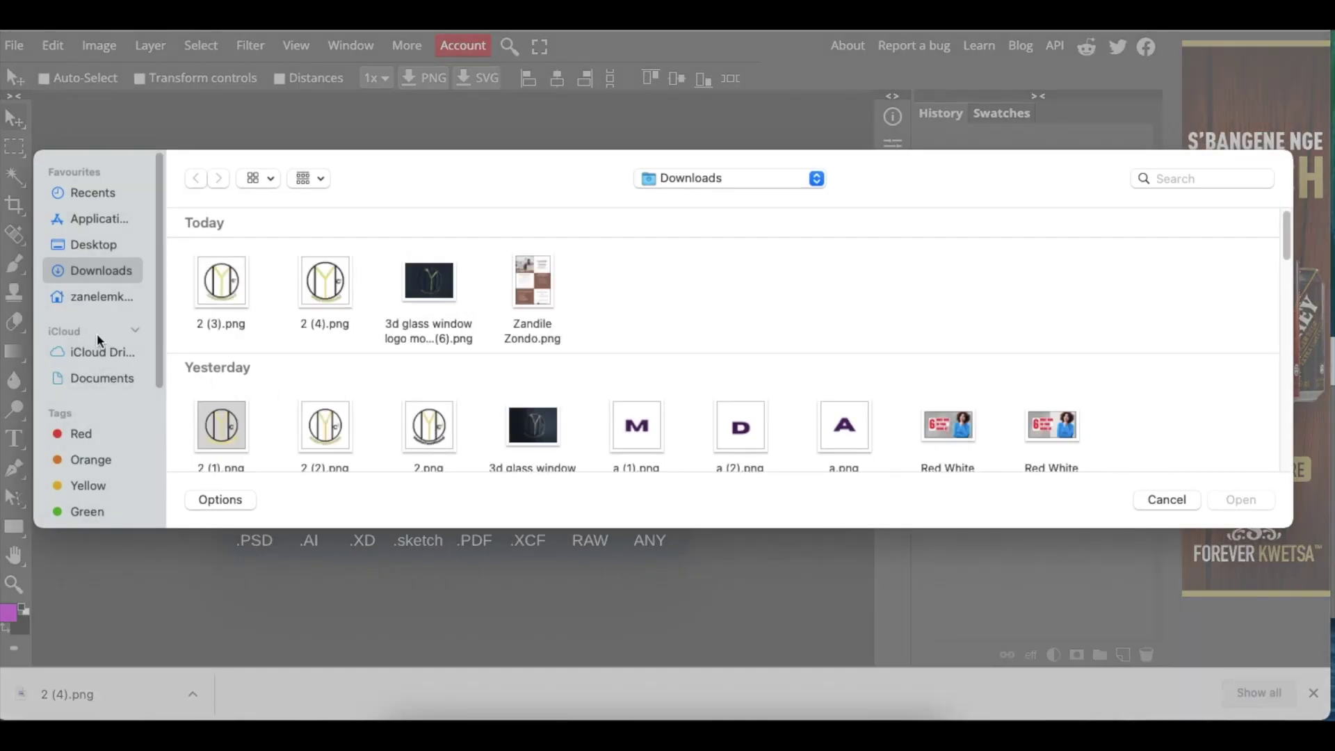
click(102, 242)
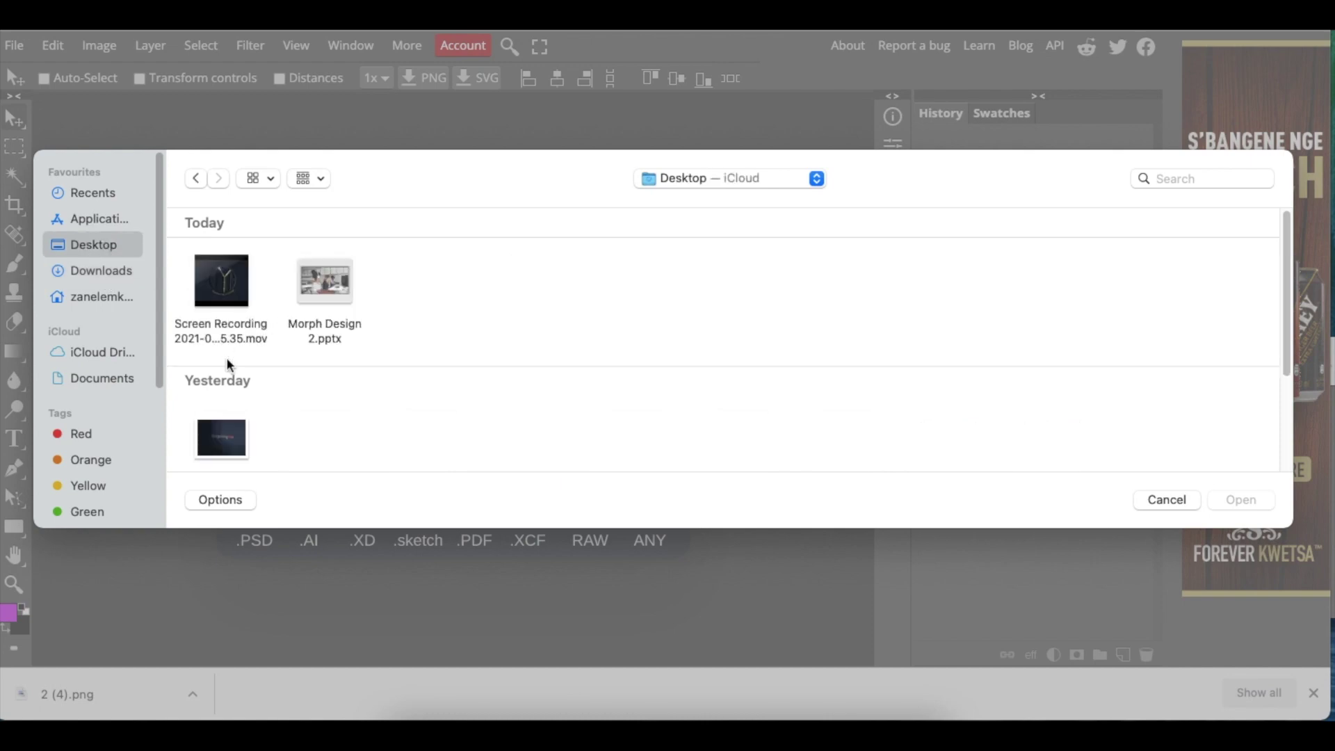
click(209, 432)
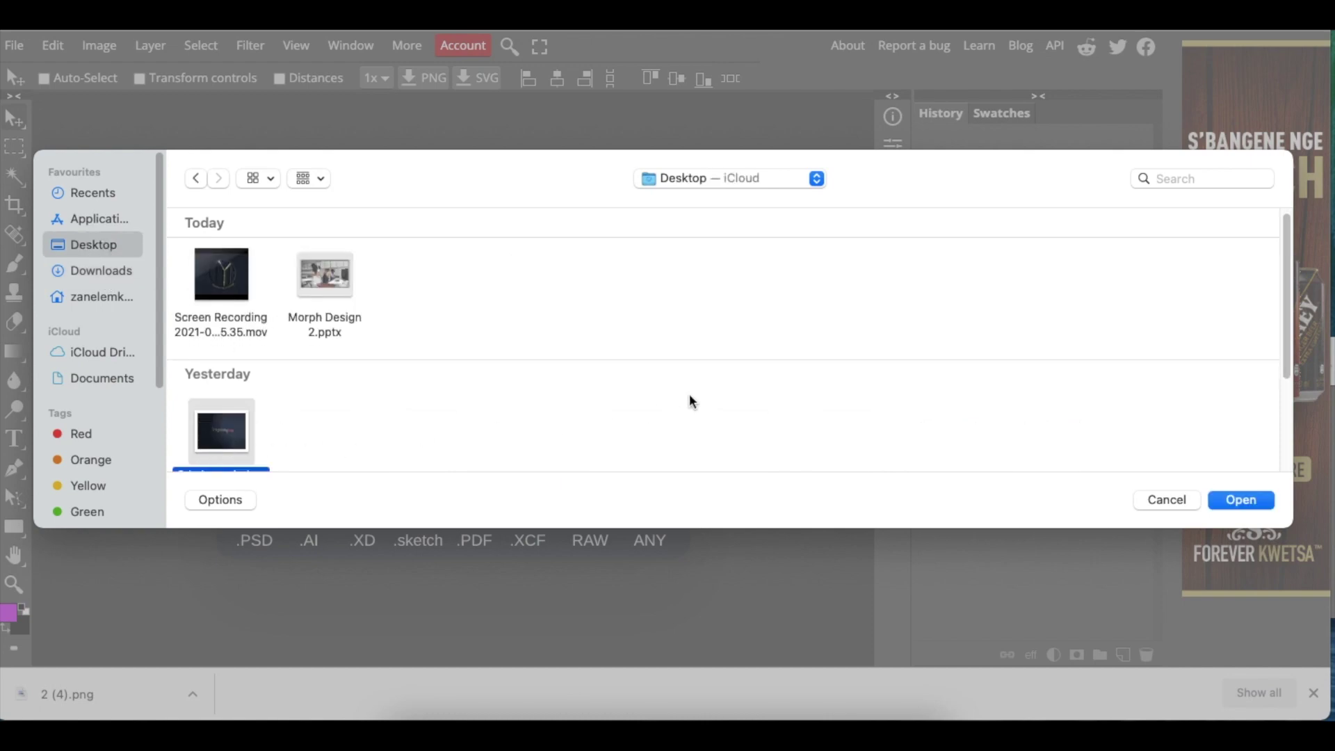
click(1241, 499)
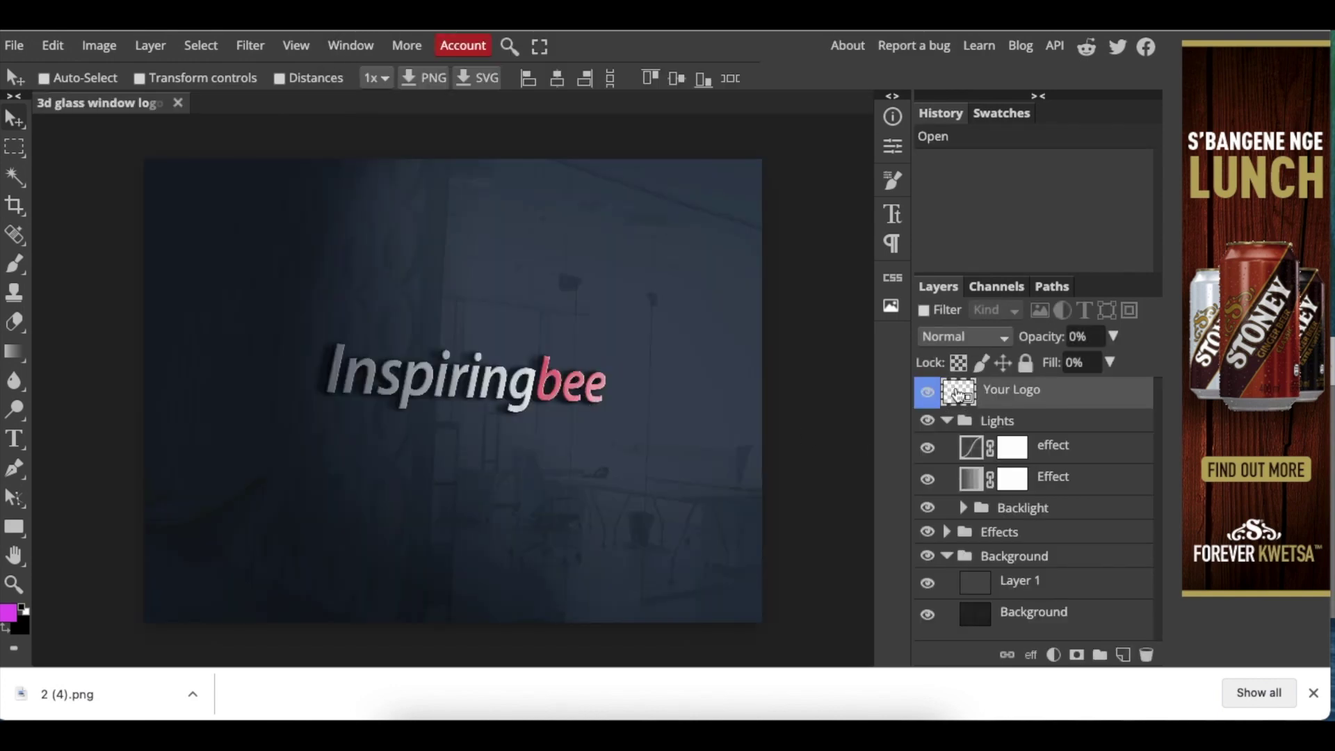
Step: In the Your Logo smart object, hide the Inspiringbee text layer and place 2 (3).png from the Downloads folder
click(928, 392)
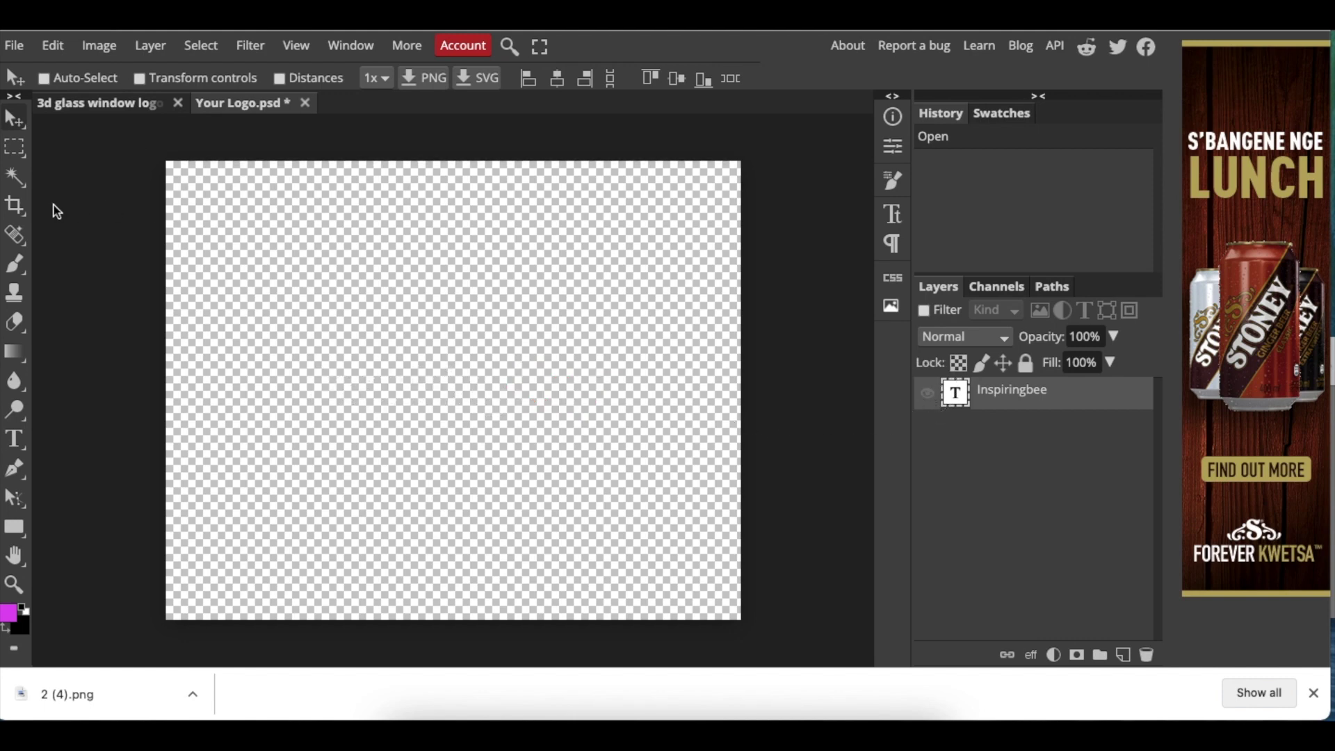
click(10, 46)
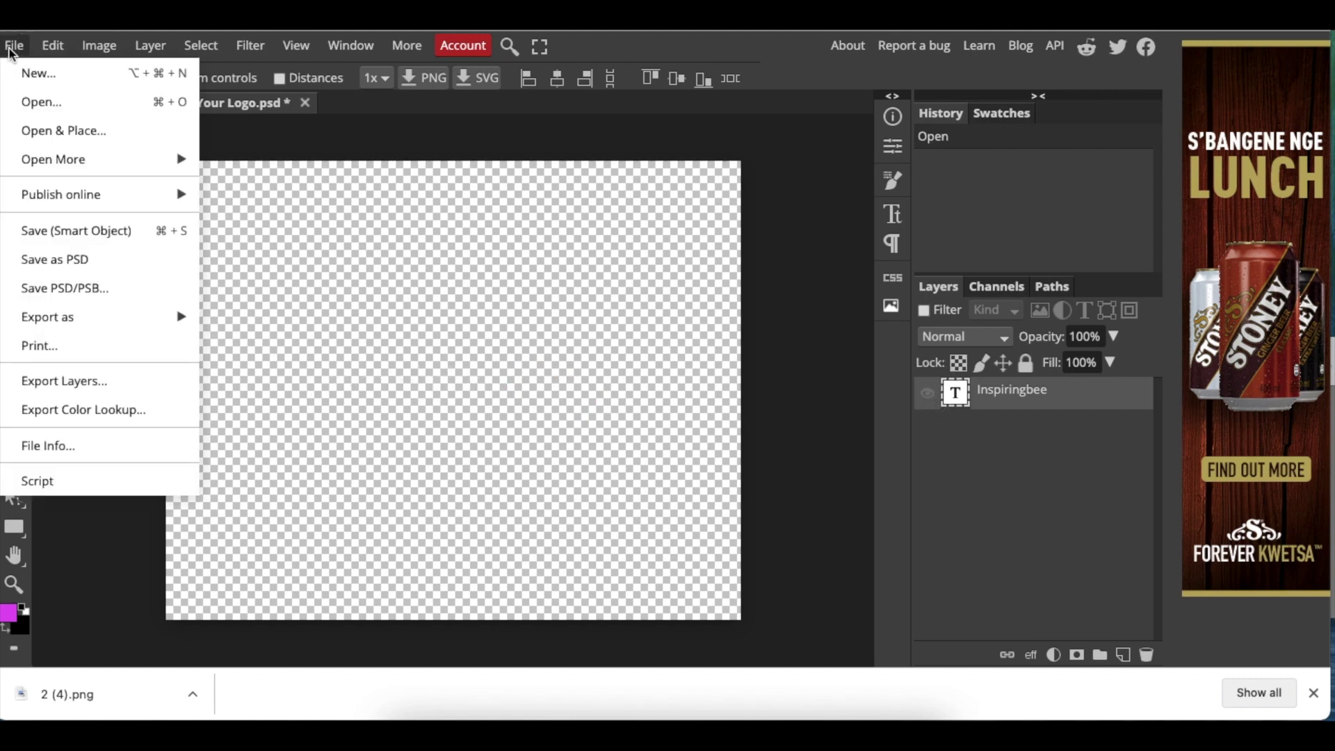
click(25, 133)
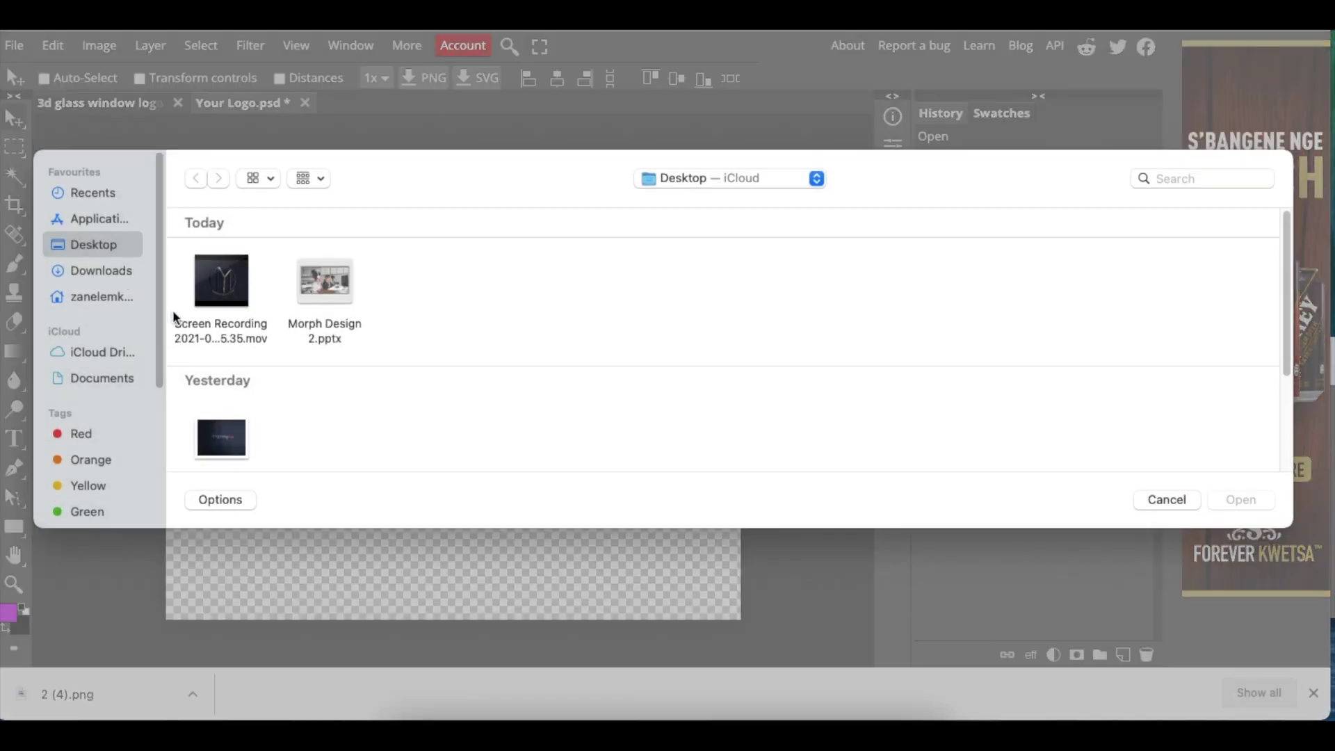
click(103, 270)
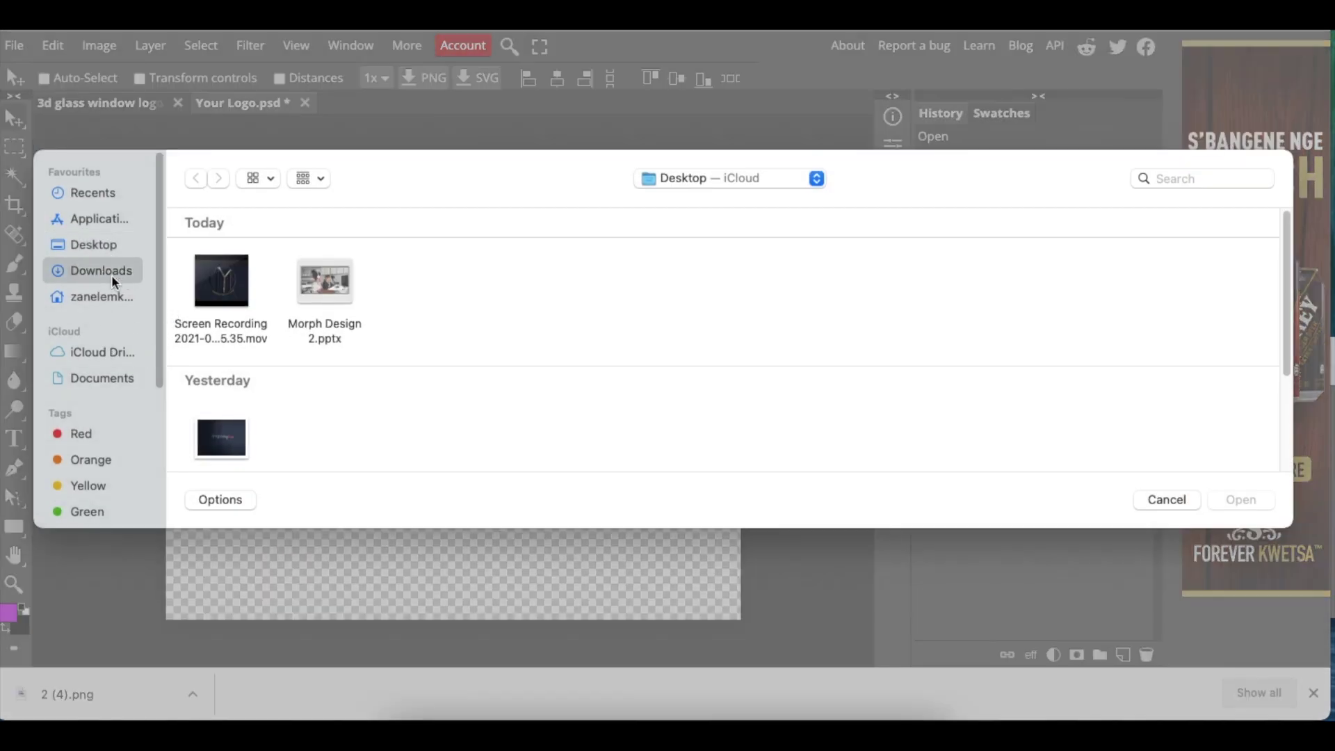
click(223, 293)
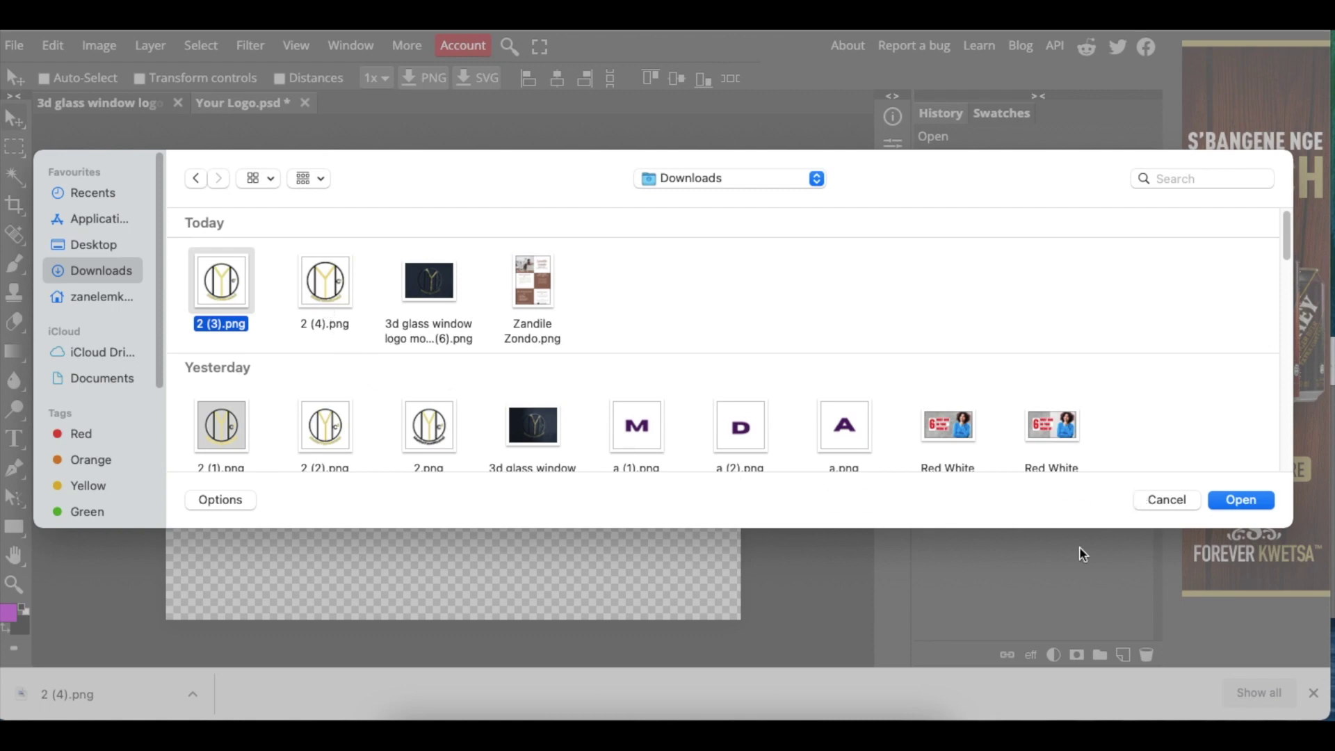
click(1264, 499)
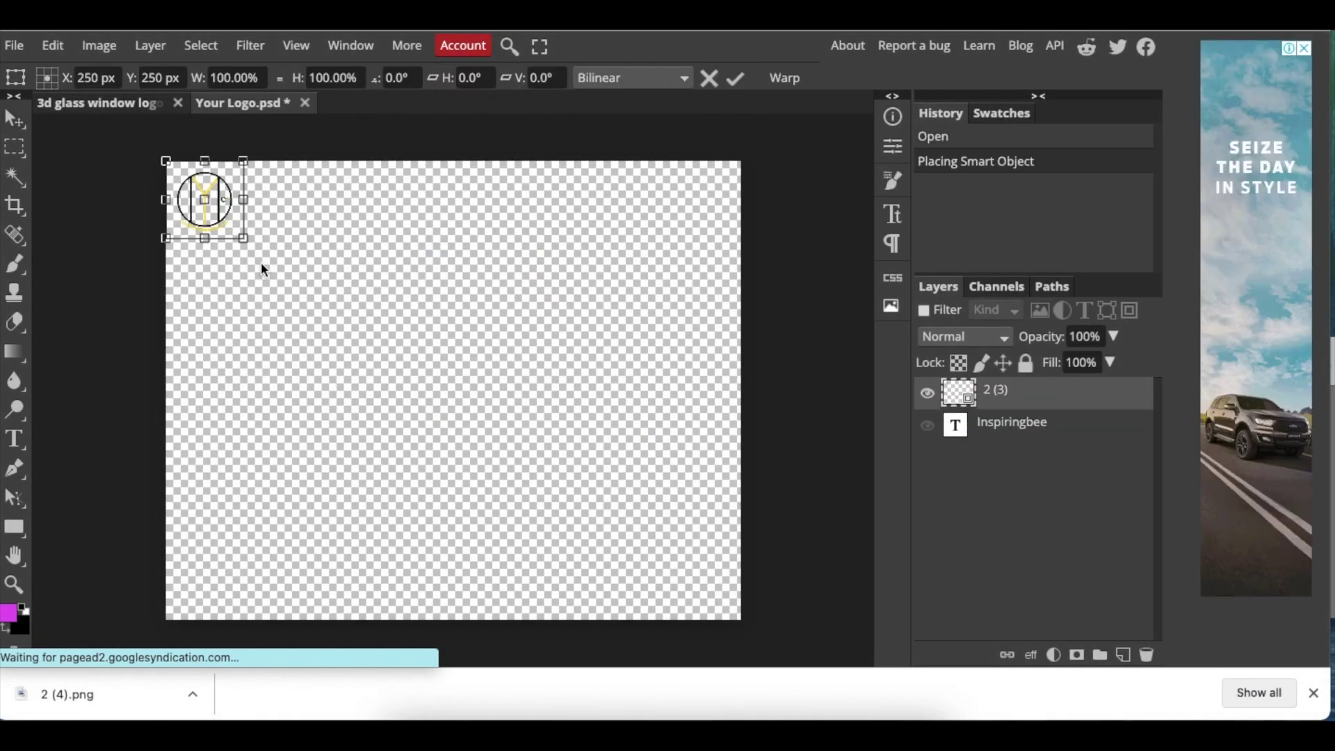
Step: Enlarge the placed logo to about 584% width and 537% height, centered on the canvas, and save the smart object to update the mockup
drag(243, 237, 616, 577)
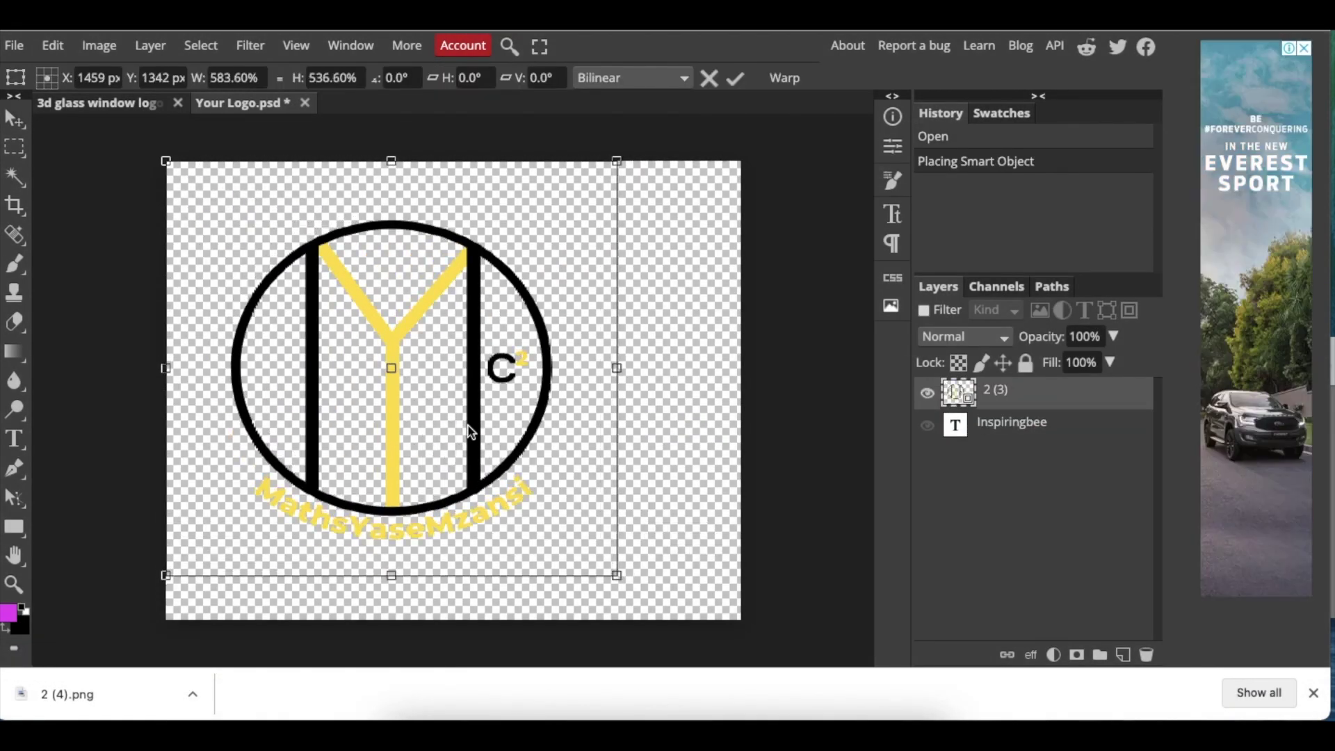
drag(474, 432, 519, 439)
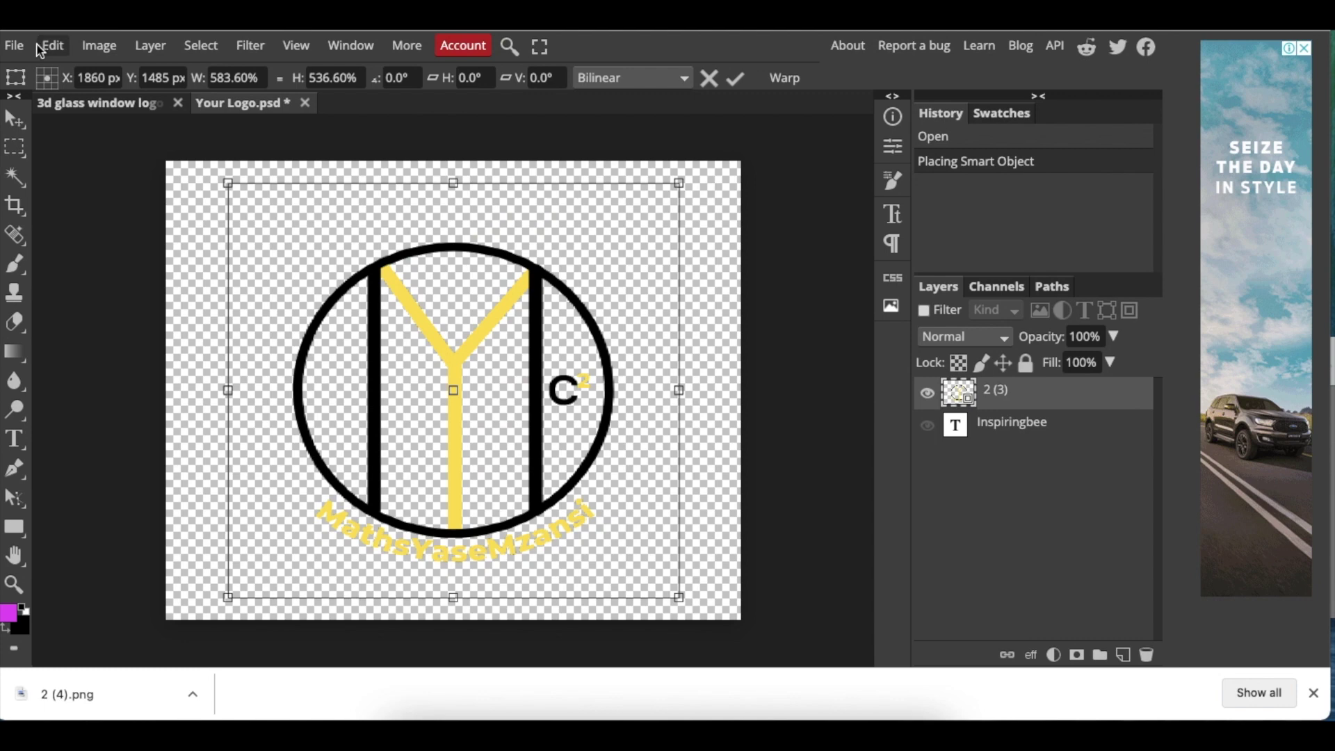
click(16, 45)
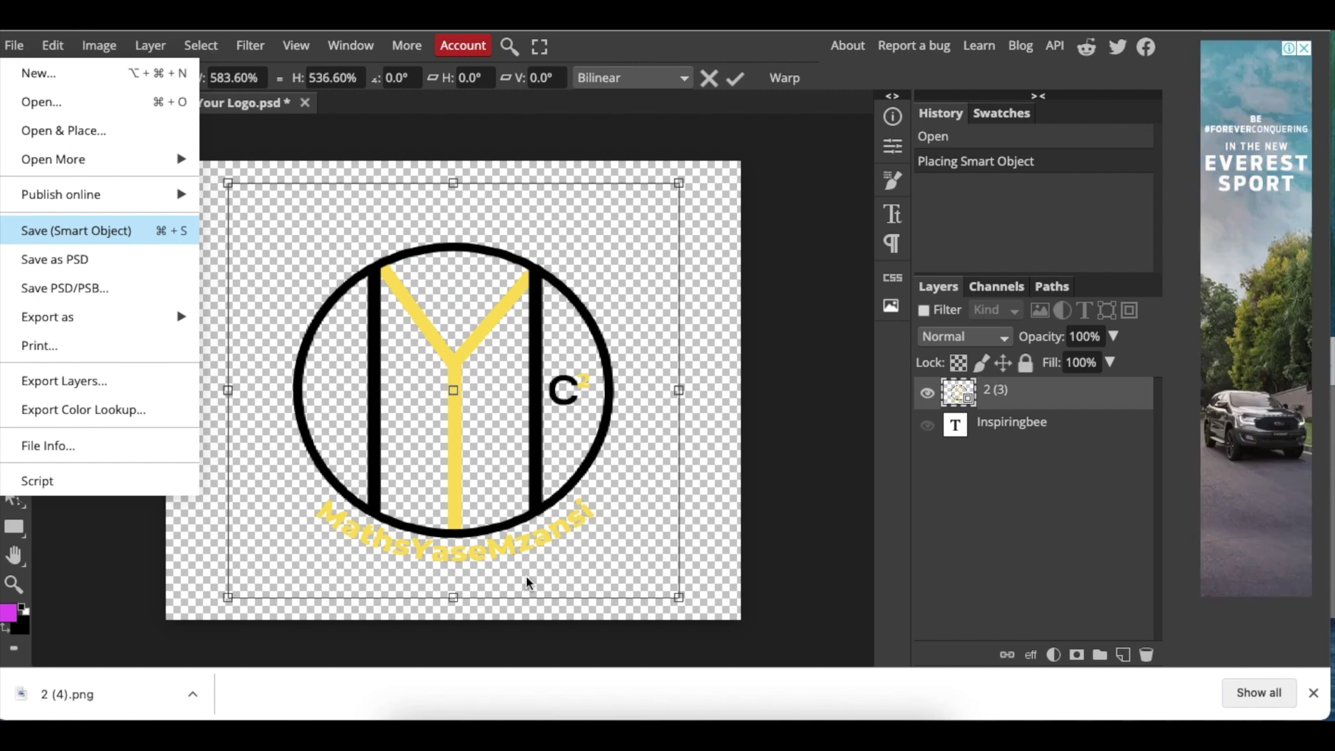
key(super+s)
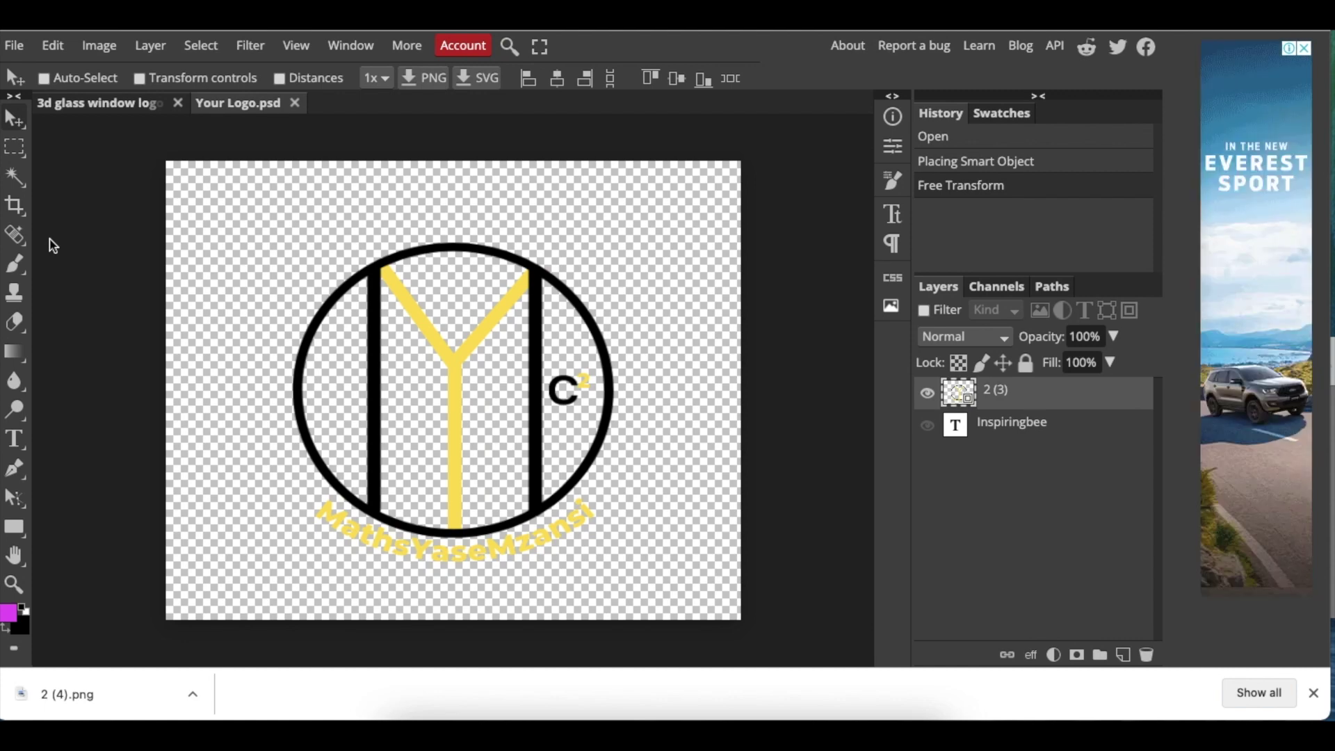
key(ctrl+s)
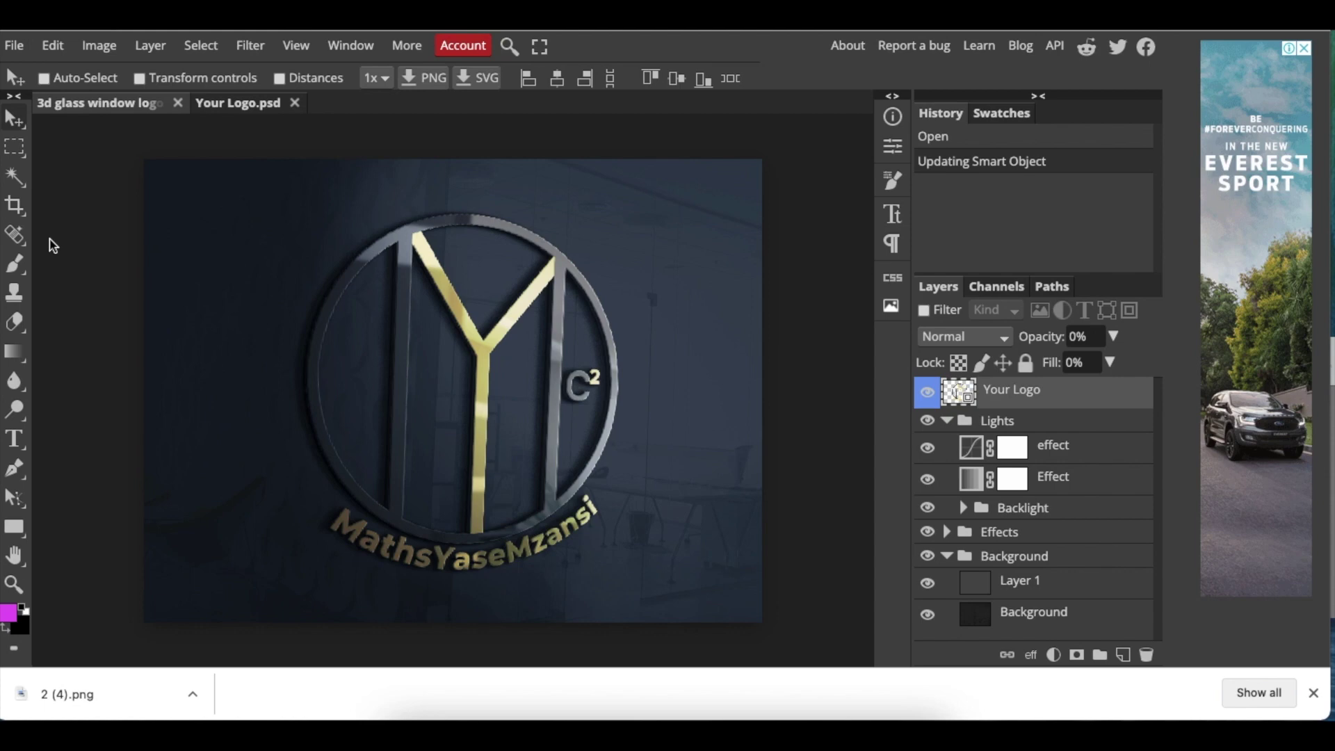